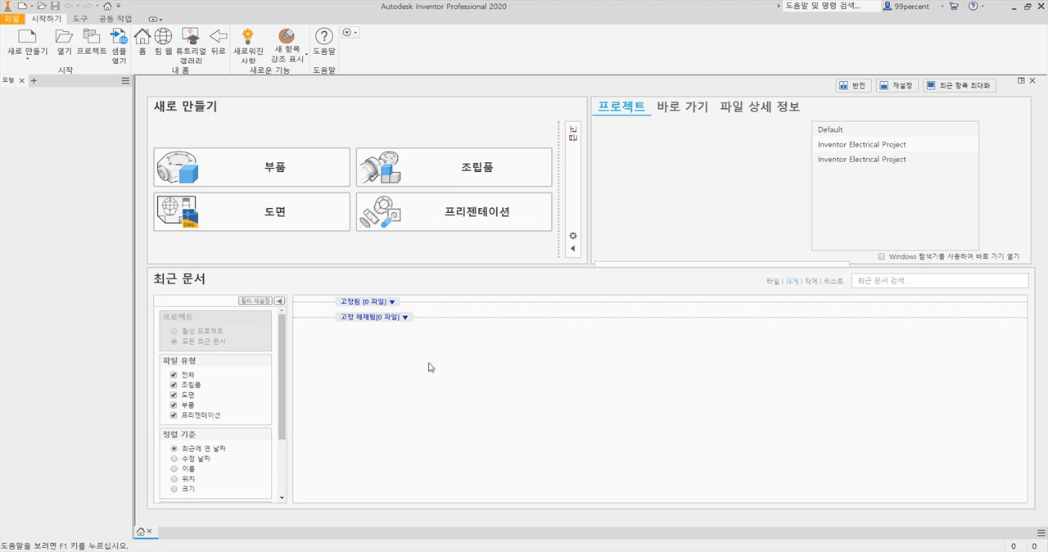
- Create a new metric part from the Standard (mm).ipt template
click(28, 38)
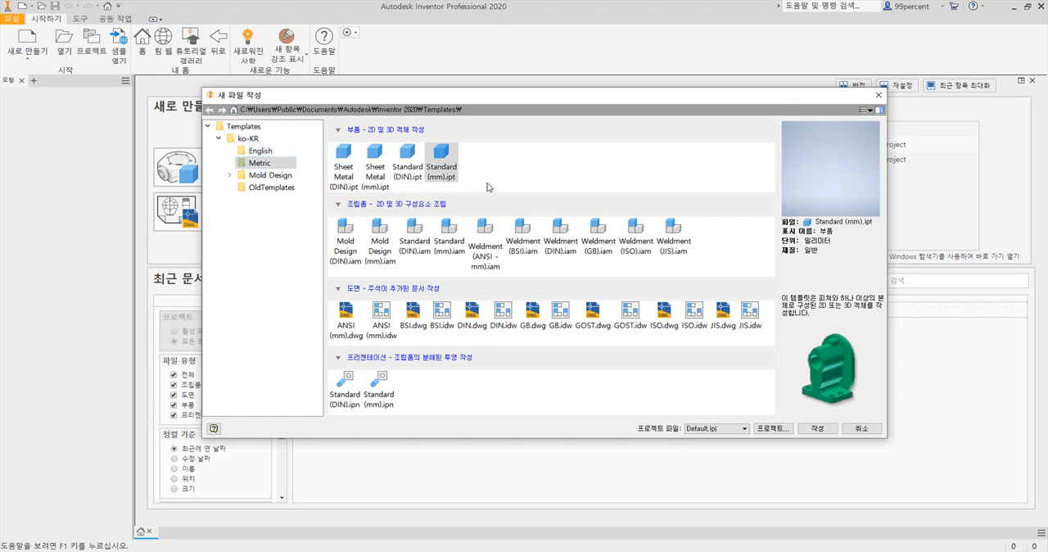
click(449, 164)
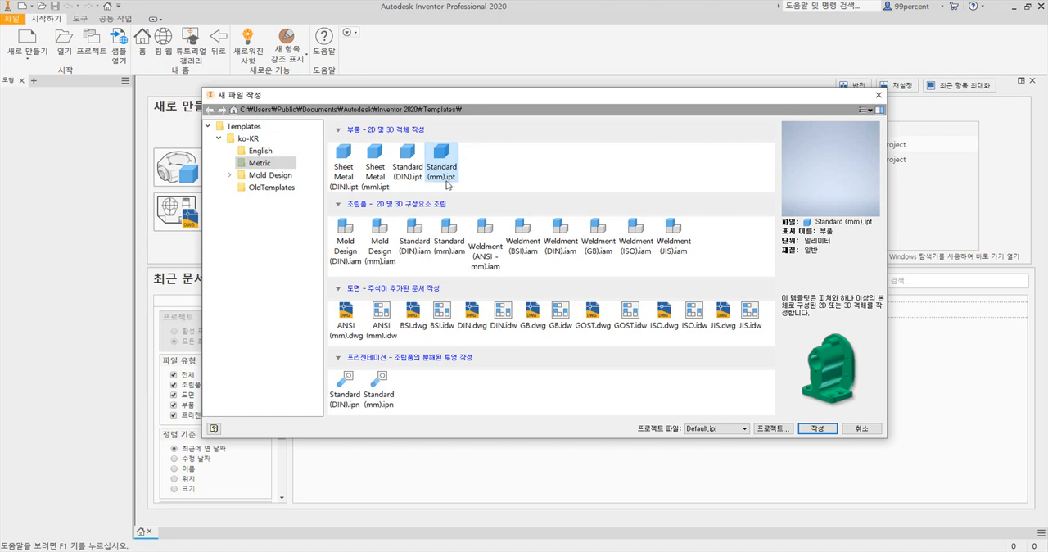
click(817, 428)
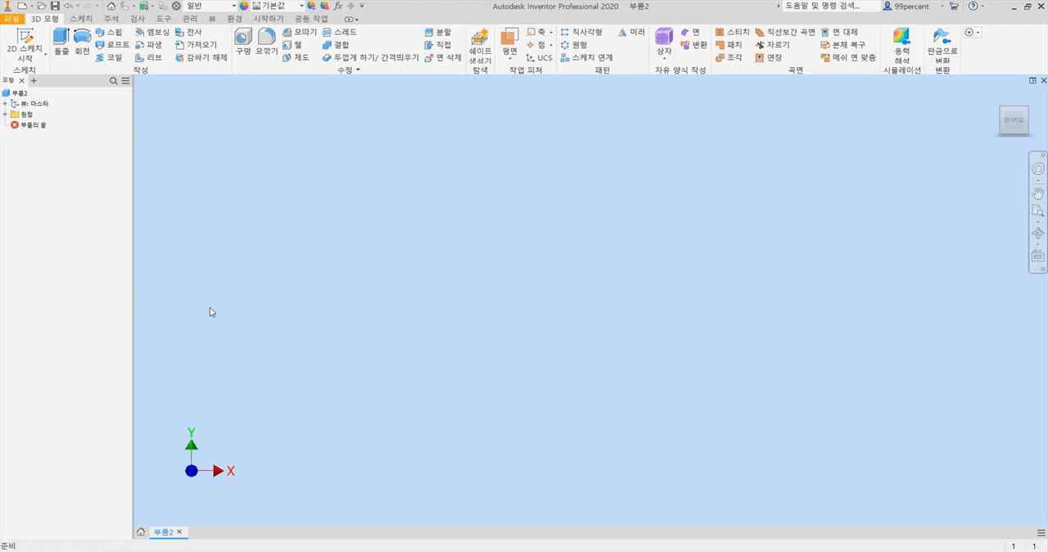
- Start a 2D sketch on the XY origin plane
click(5, 114)
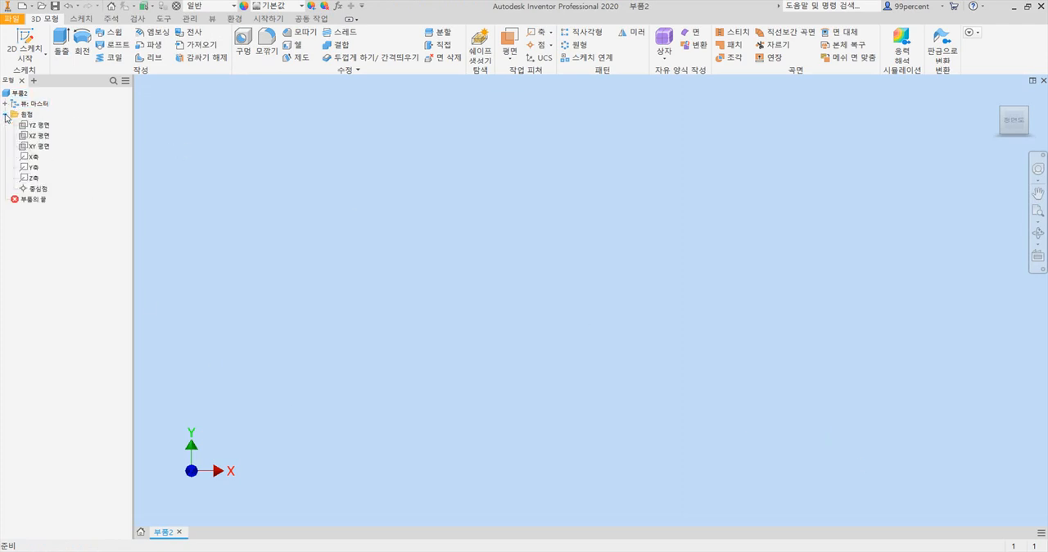
click(39, 147)
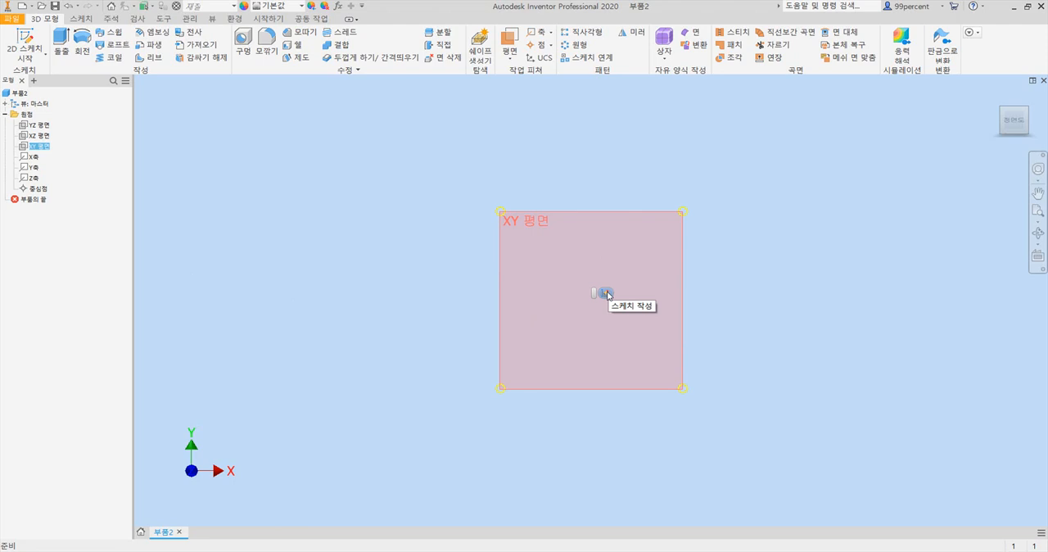
click(606, 295)
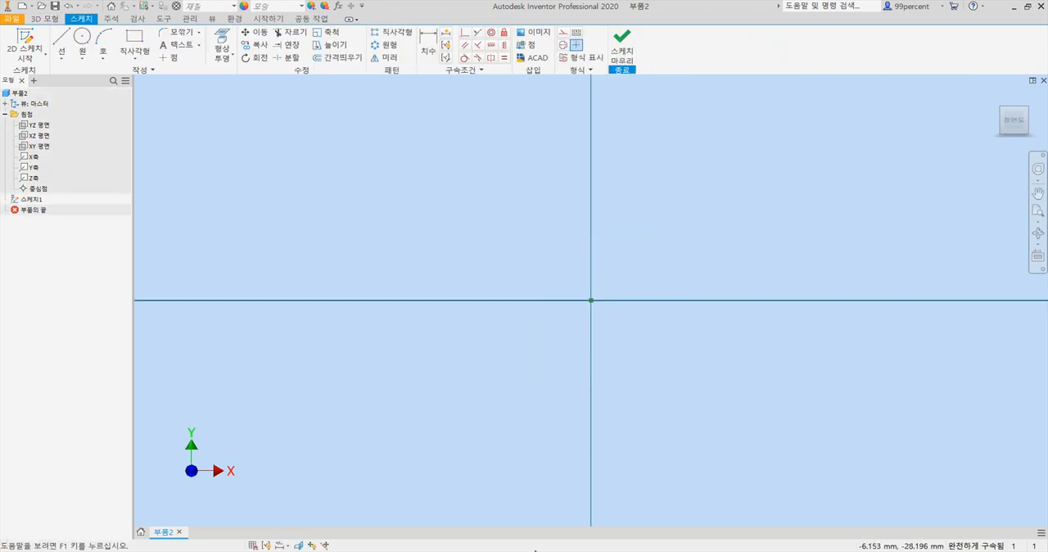
- Sketch a 130 by 130 mm two-point center rectangle centred on the origin
click(537, 548)
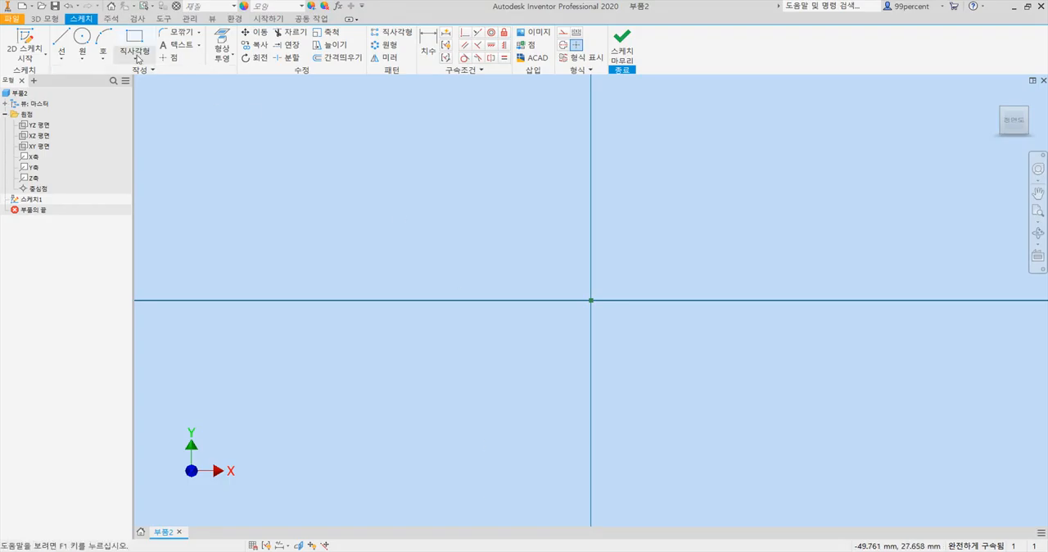
click(136, 59)
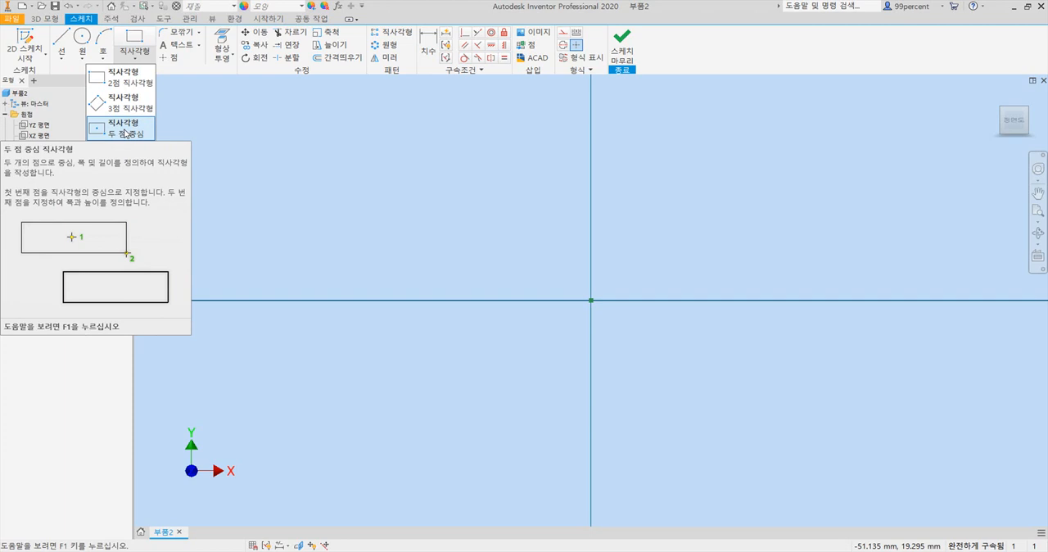
click(125, 132)
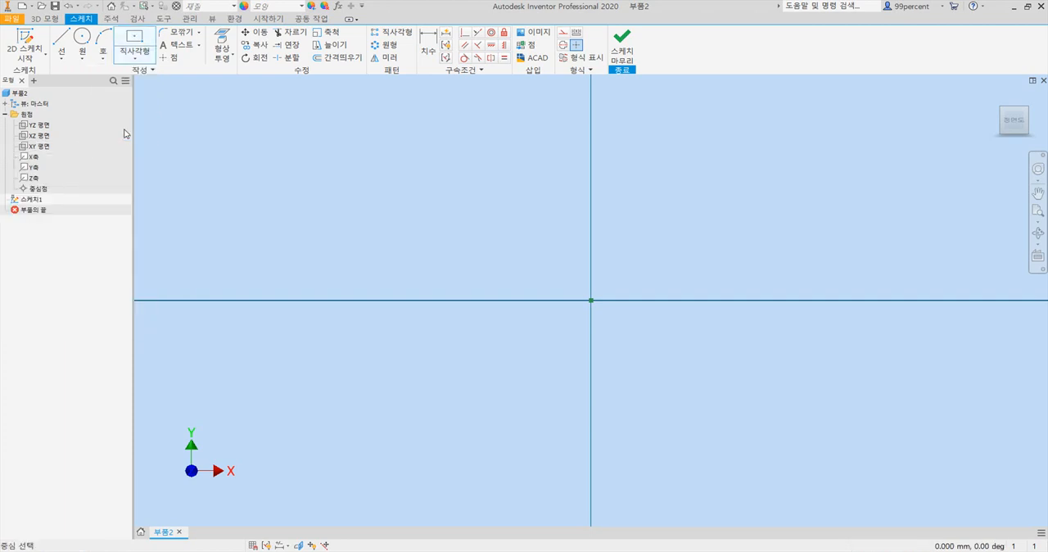
click(591, 299)
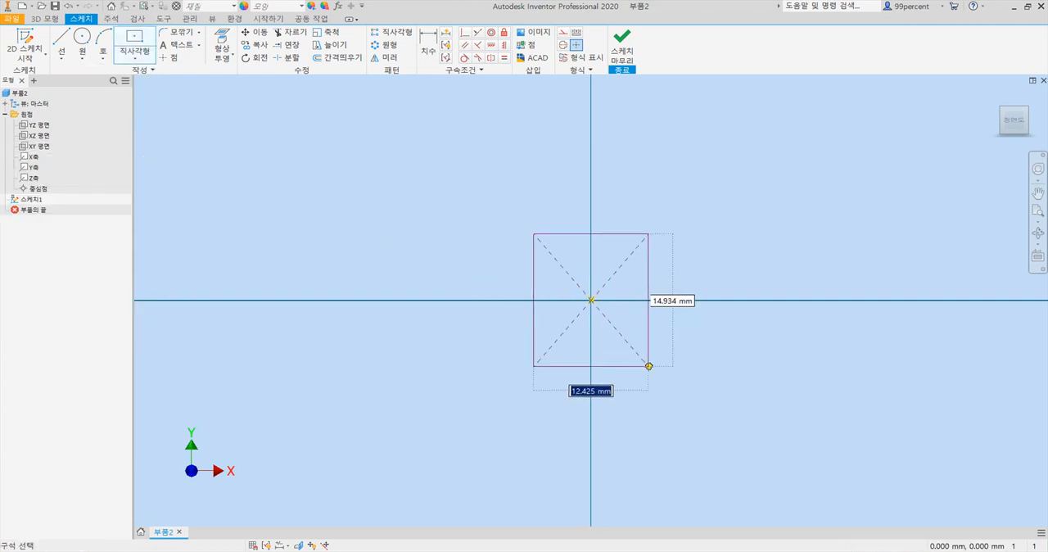
text(13)
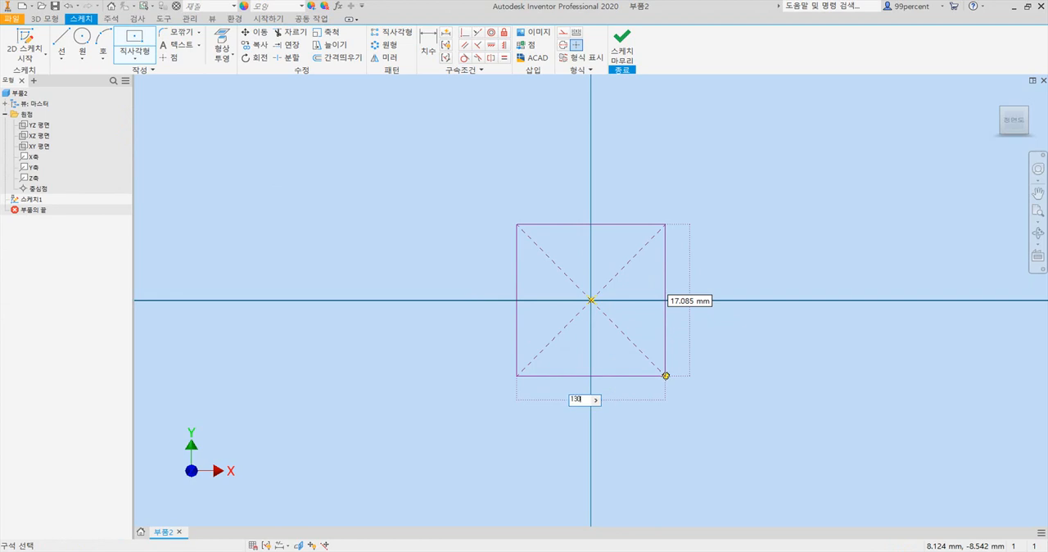
text(0)
key(Tab)
text(130)
key(Return)
- Sketch a second center rectangle of 50 by 50 mm from the same origin point, inside the large square
scroll(665, 375, down, 4)
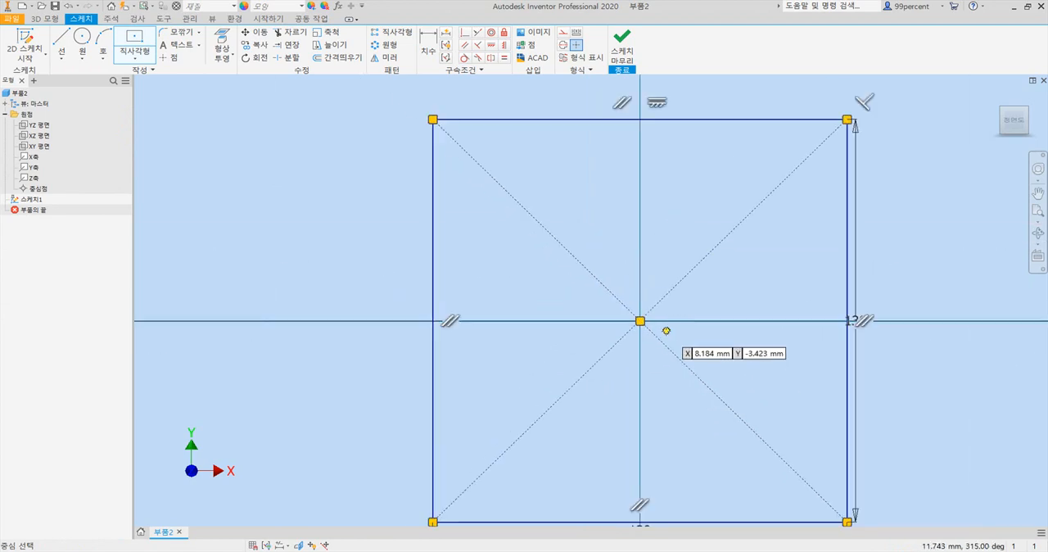
scroll(675, 332, down, 2)
middle_drag(678, 332, 597, 306)
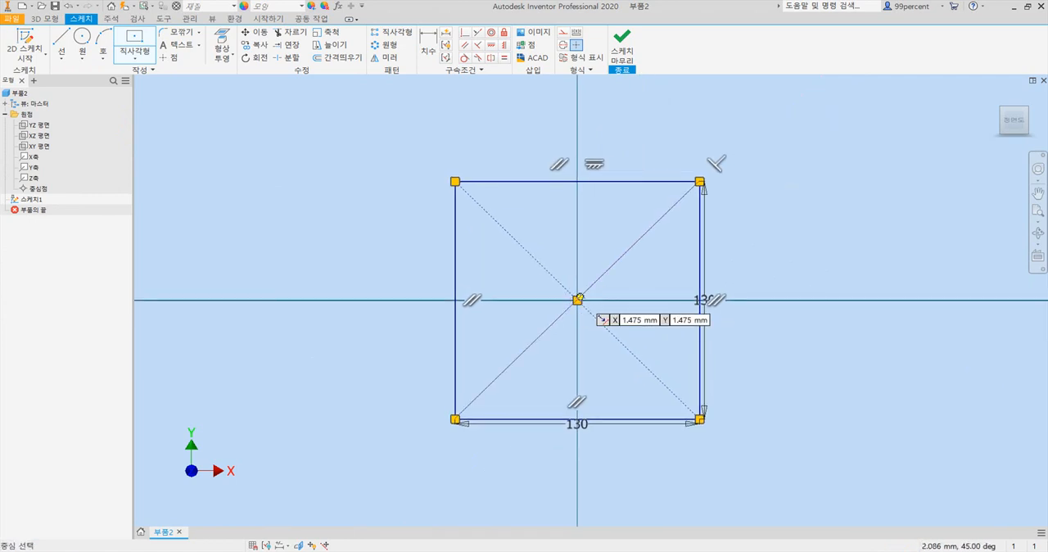
click(577, 300)
text(50)
key(Tab)
text(50)
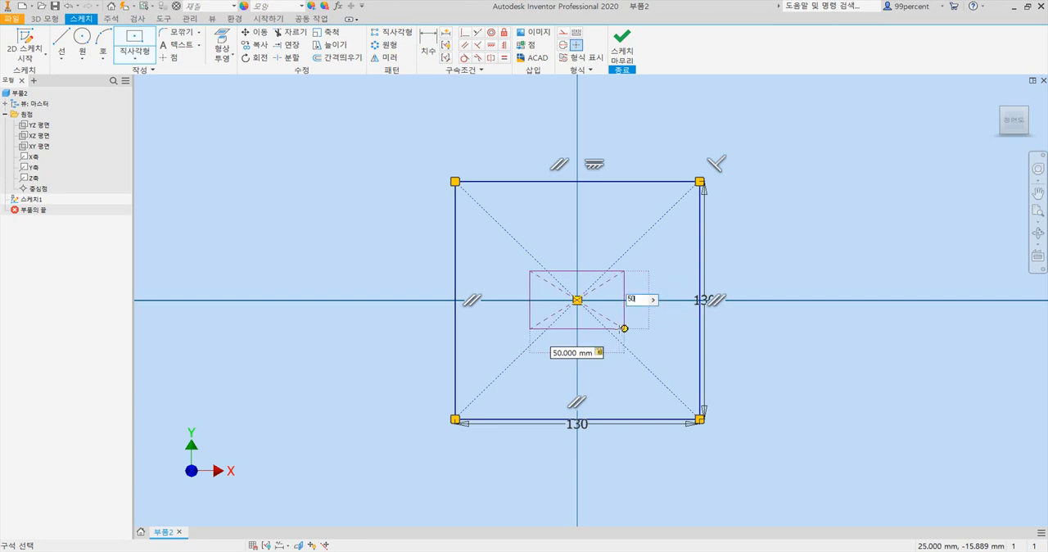
key(Return)
scroll(634, 324, up, 3)
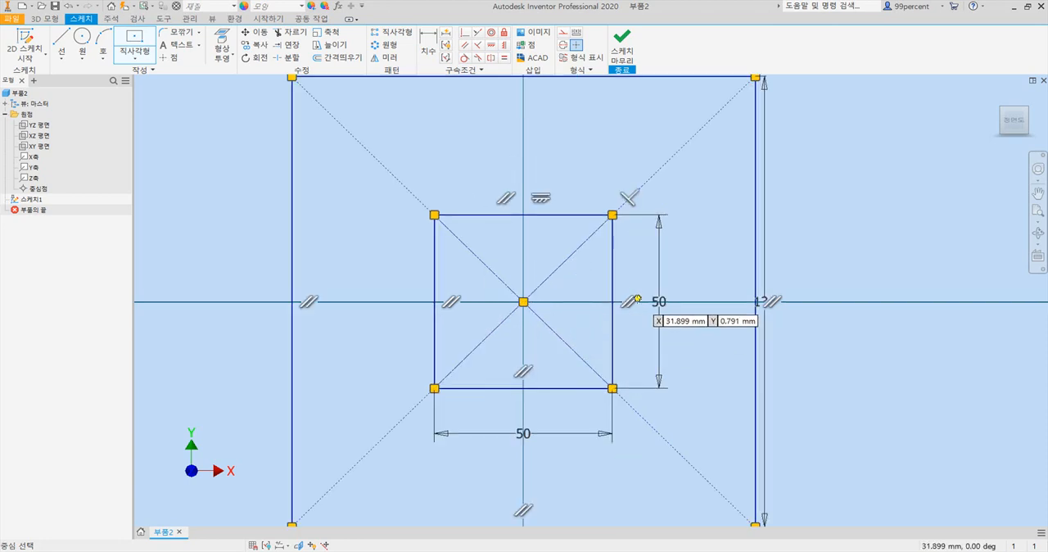
scroll(640, 308, down, 2)
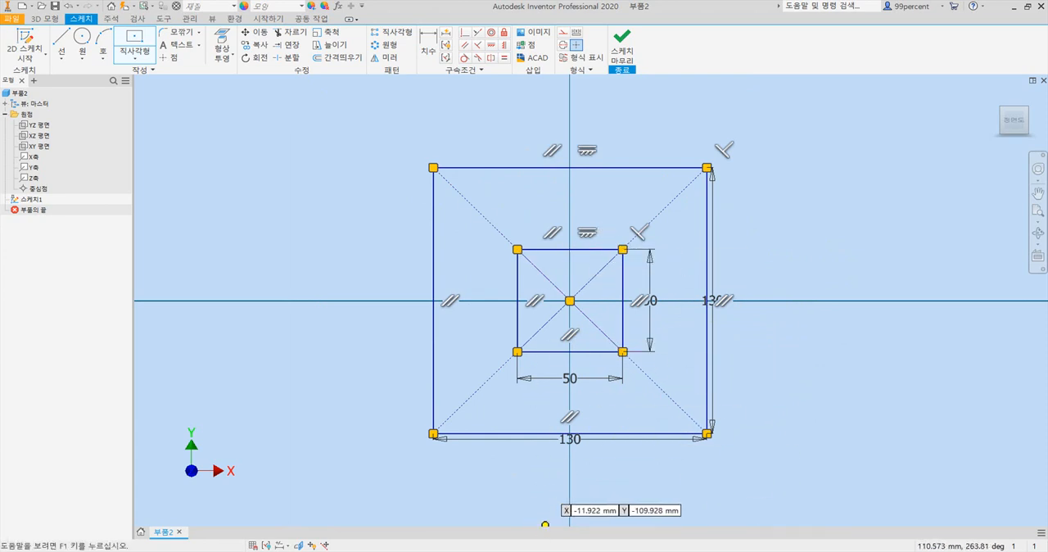
- Check the plate thickness in the PDF drawing and extrude the region between the two squares 12 mm
click(560, 549)
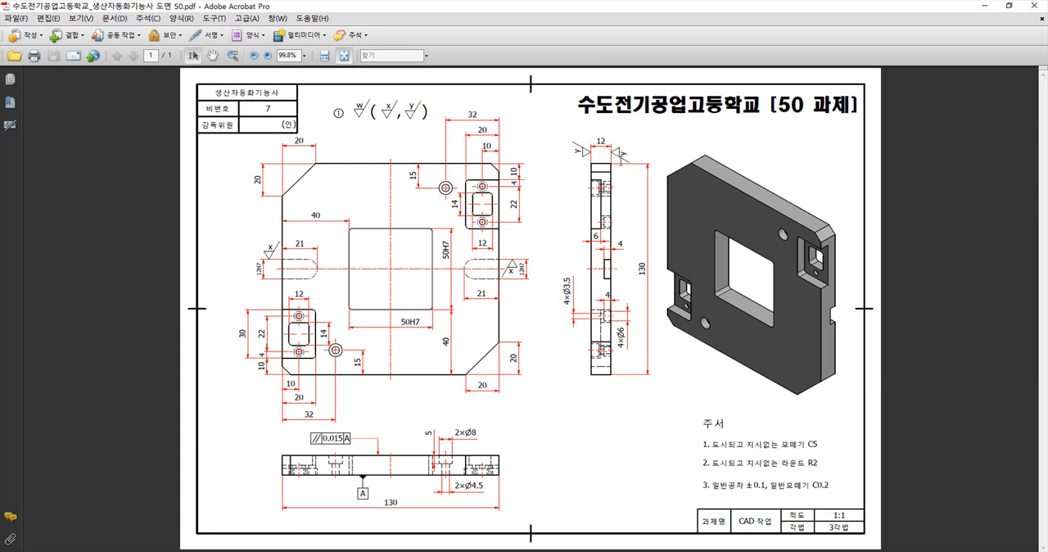
click(557, 550)
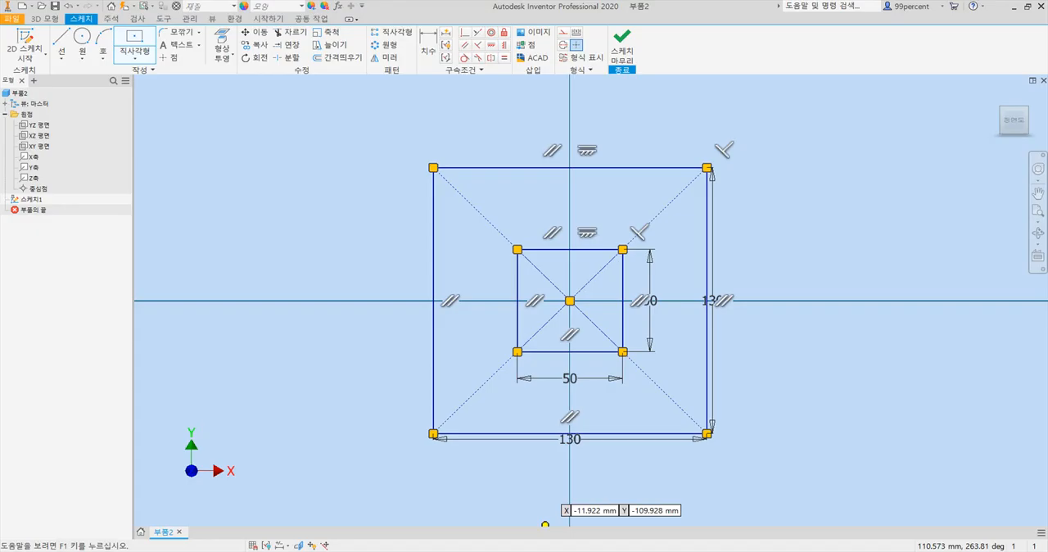
click(46, 18)
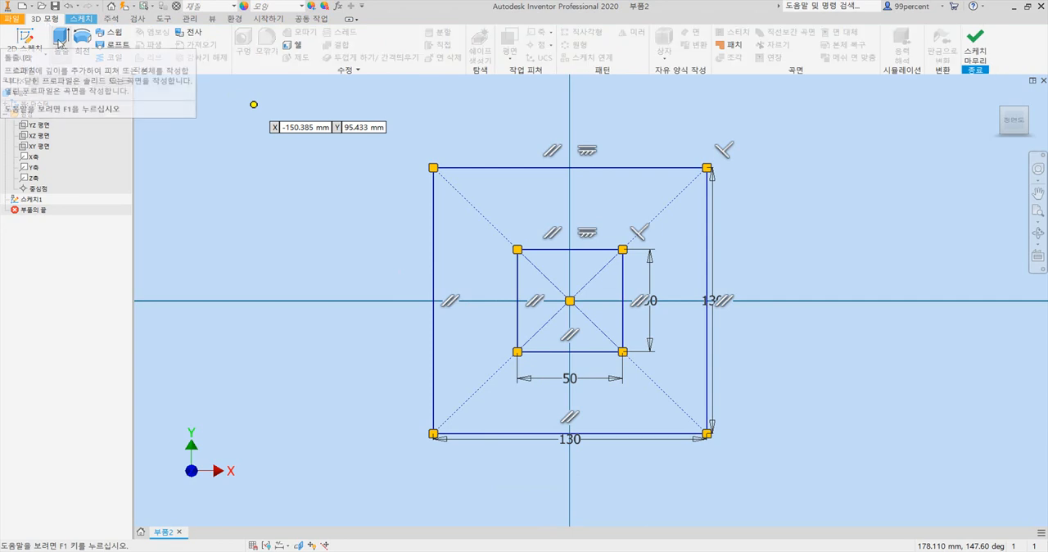
click(60, 40)
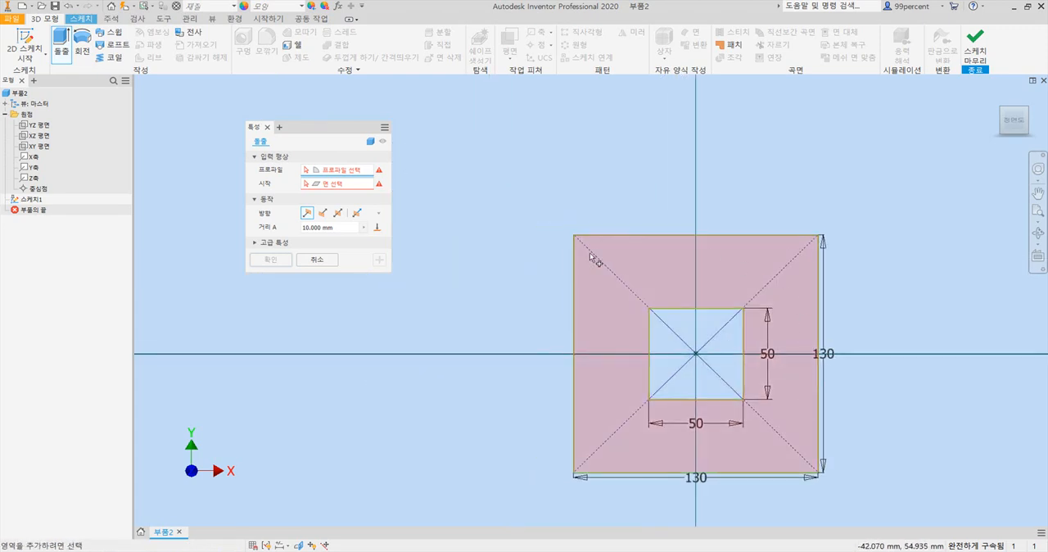
click(698, 276)
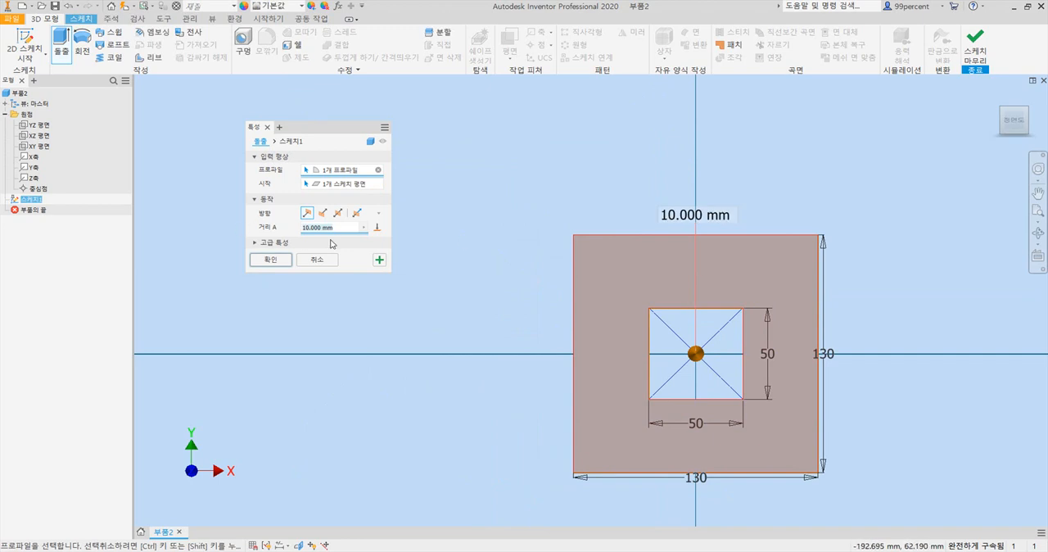
text(12)
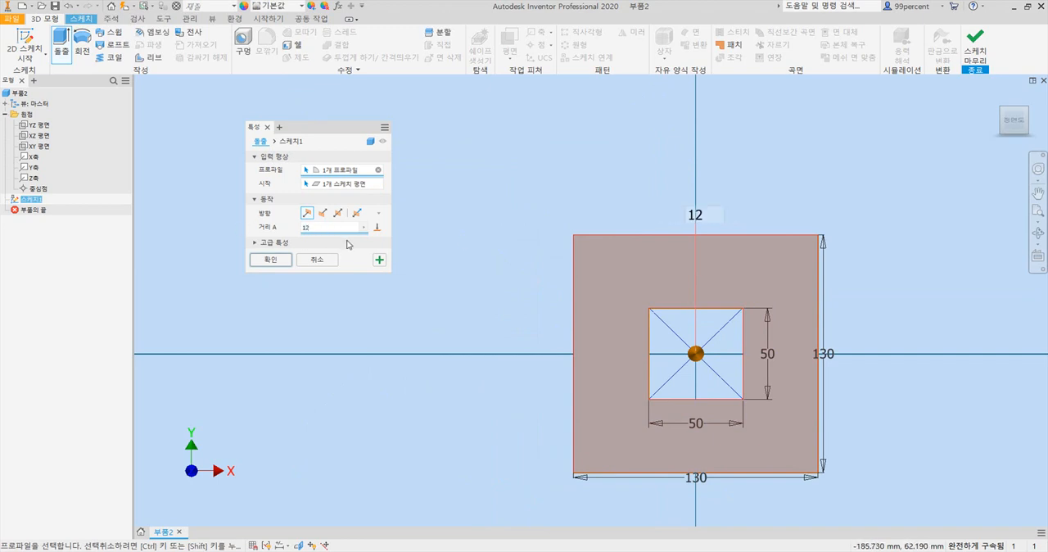
click(278, 261)
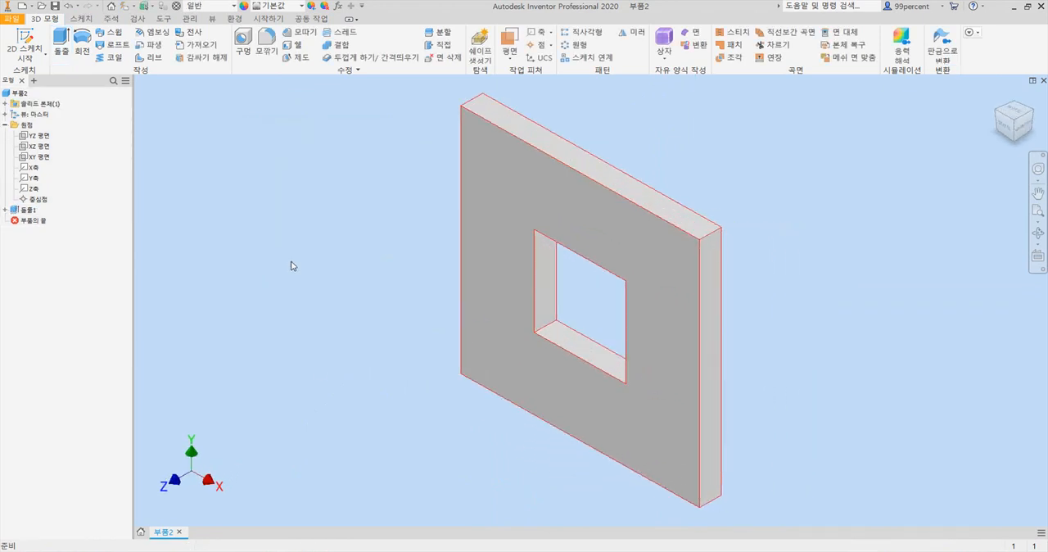
- Compare the plate with the PDF drawing, look at it from several corner orientations and return to the home view
key(alt+Tab)
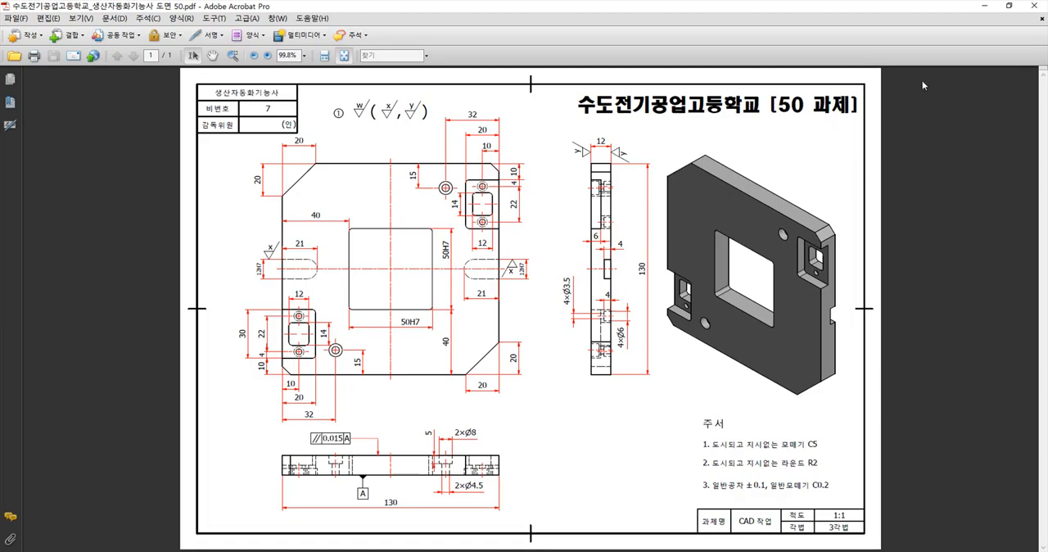
key(alt+Tab)
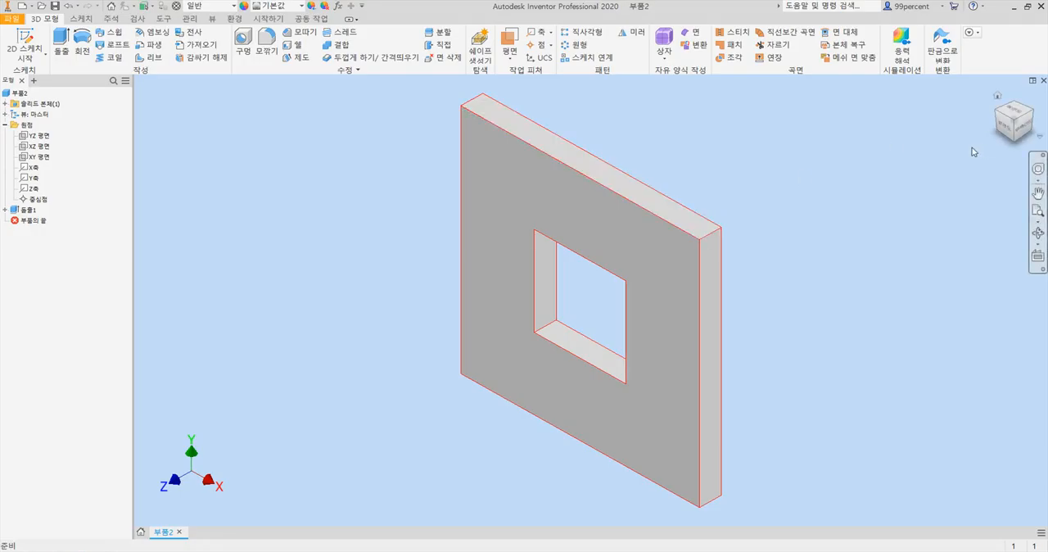
key(F4)
drag(668, 262, 715, 103)
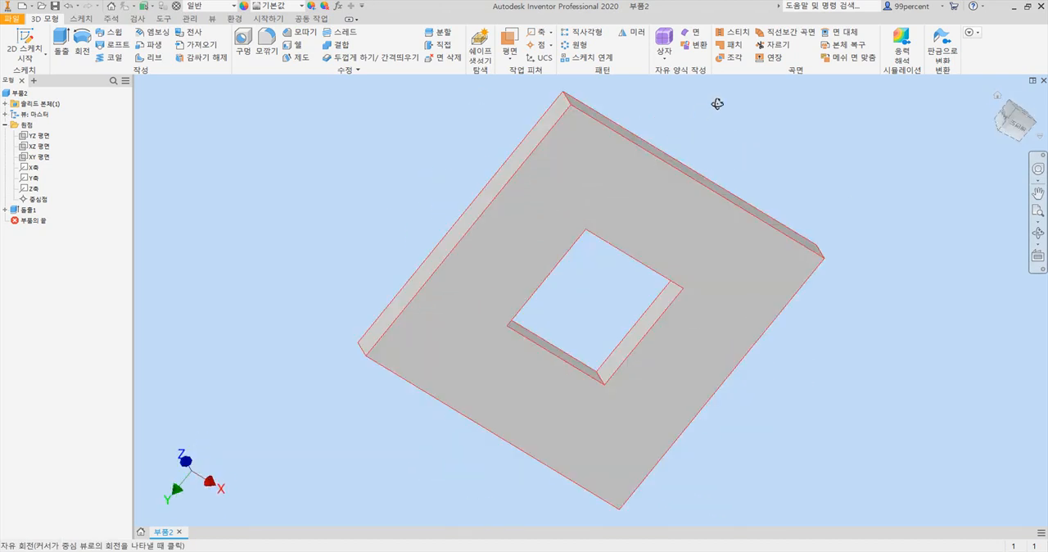
click(1015, 112)
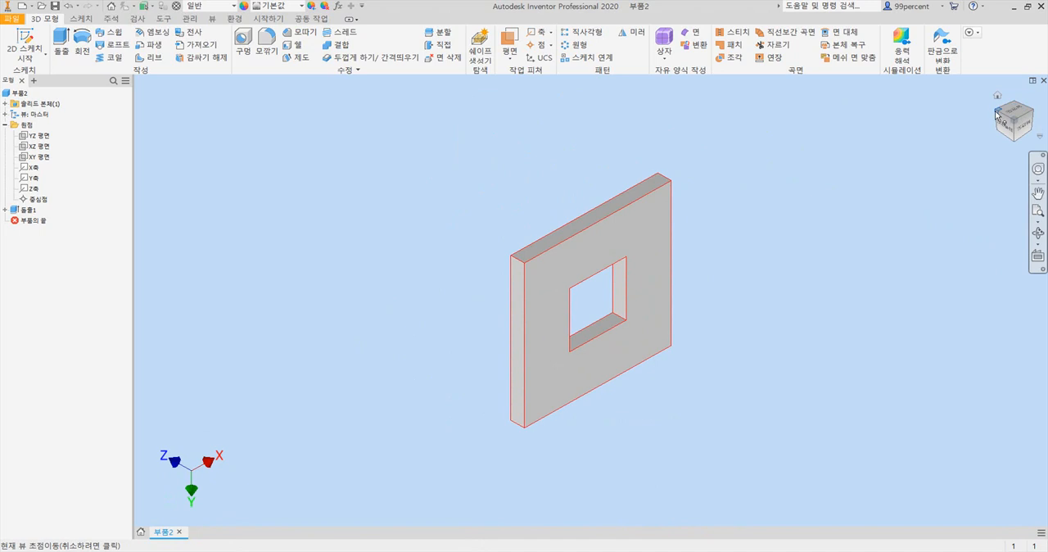
click(997, 115)
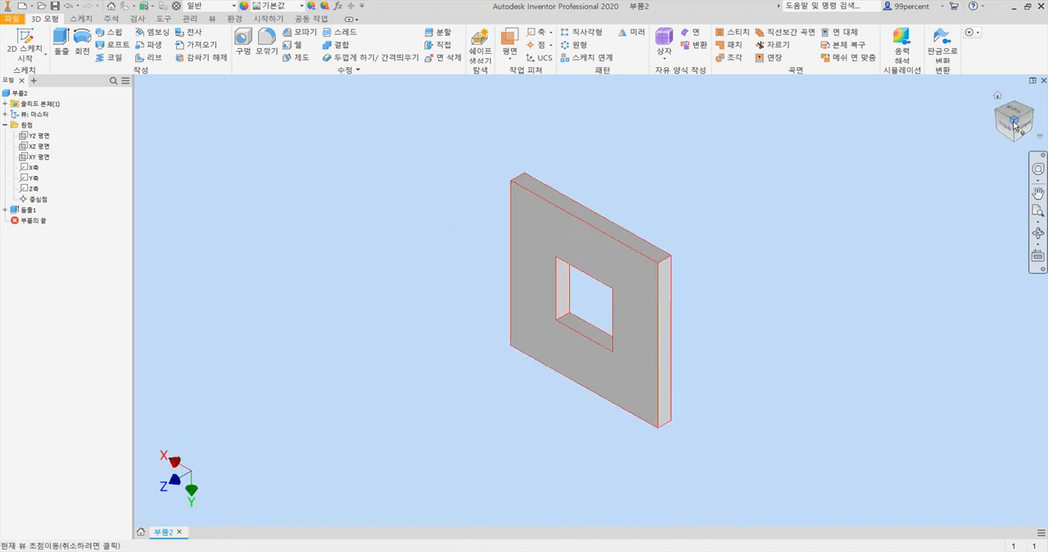
right_click(1013, 123)
mouse_move(990, 217)
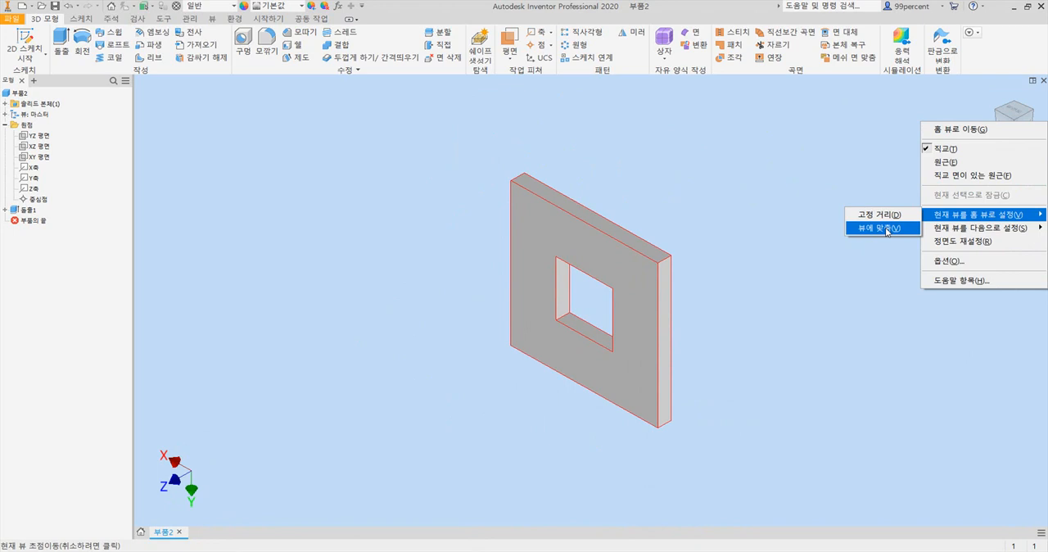
click(794, 256)
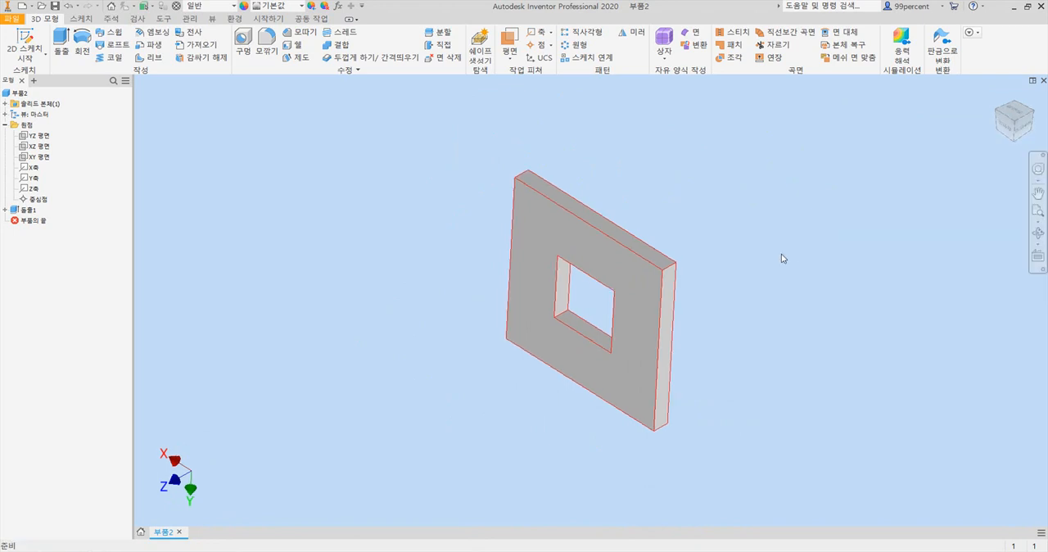
key(F6)
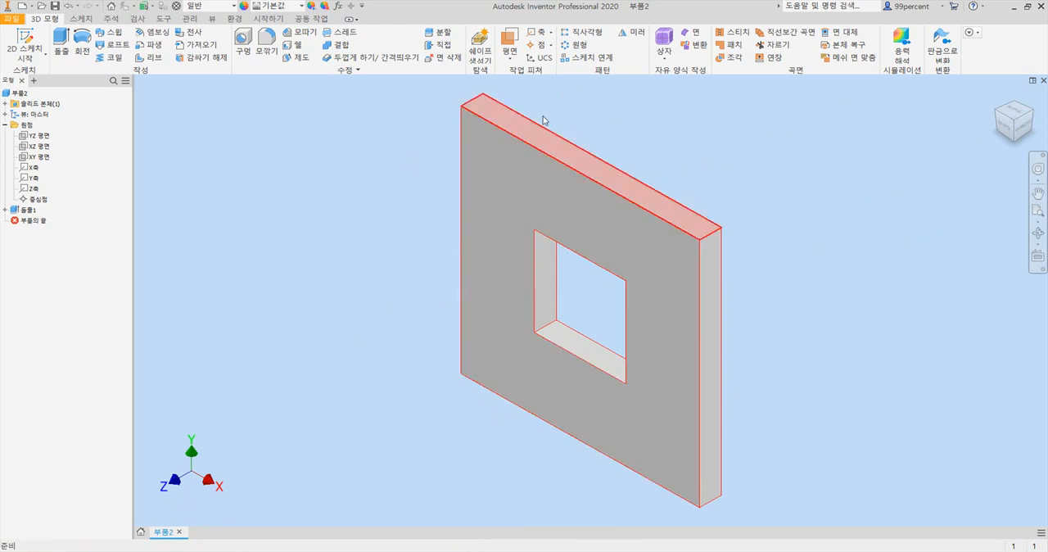
- Switch to the PDF drawing in Adobe Acrobat and examine the corner cuts, pockets, holes and slots at up to 200% zoom
key(alt+Tab)
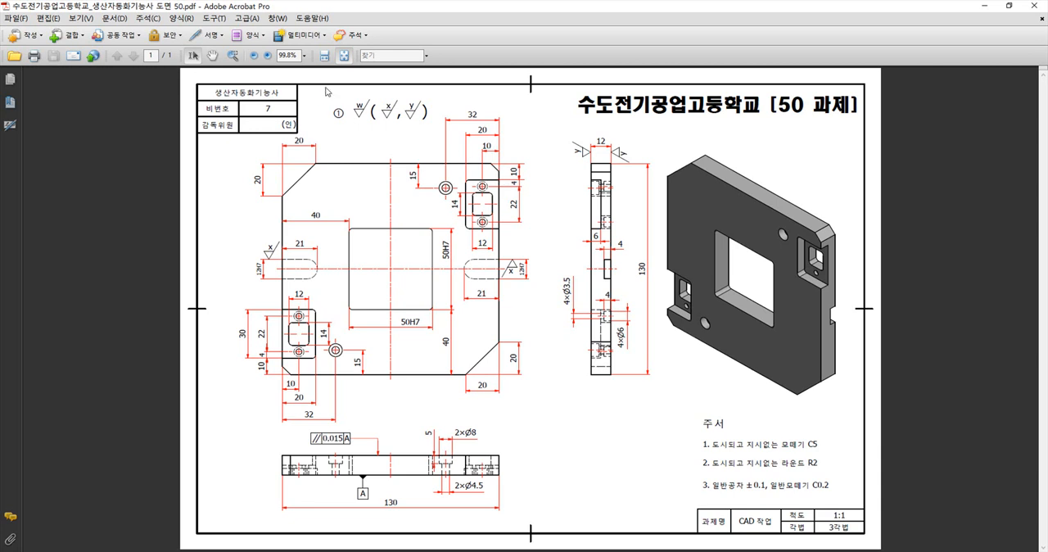
click(268, 56)
click(268, 55)
click(268, 56)
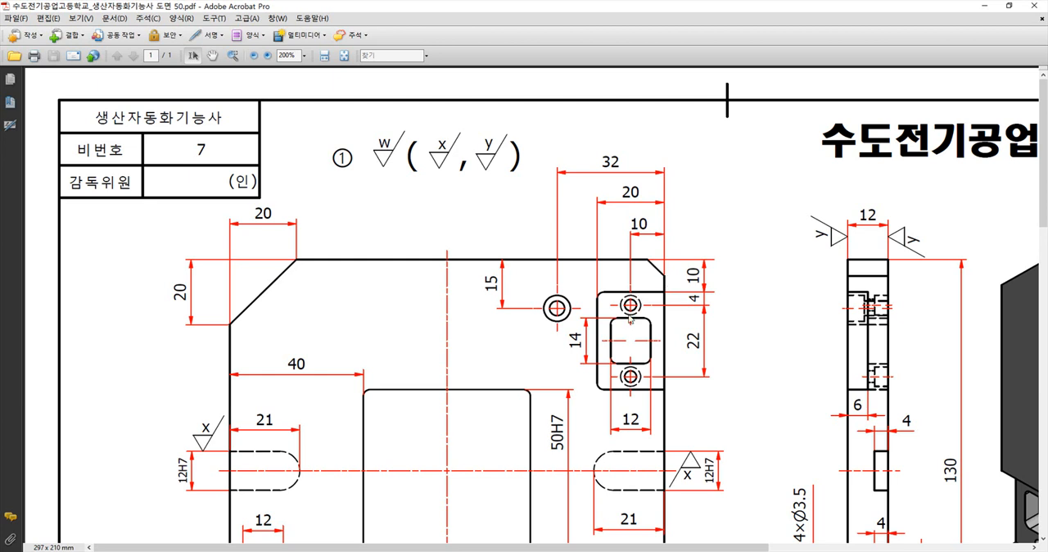
click(255, 56)
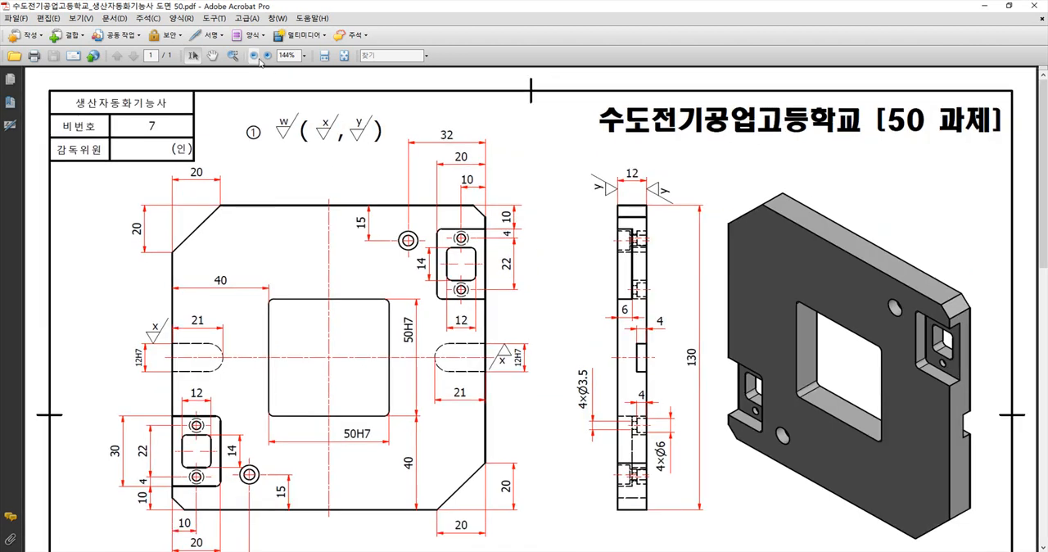
click(260, 59)
click(260, 59)
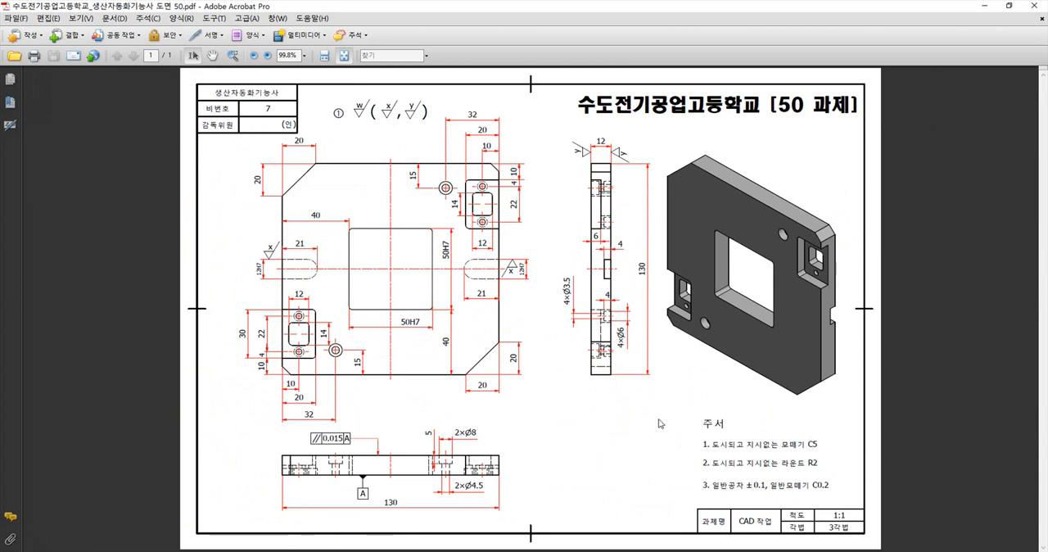
- Check the note on unspecified chamfers in the PDF drawing, switch back to Inventor and open the plate extrusion's sketch for editing
mouse_move(703, 448)
mouse_down()
mouse_move(818, 449)
mouse_move(701, 449)
mouse_up()
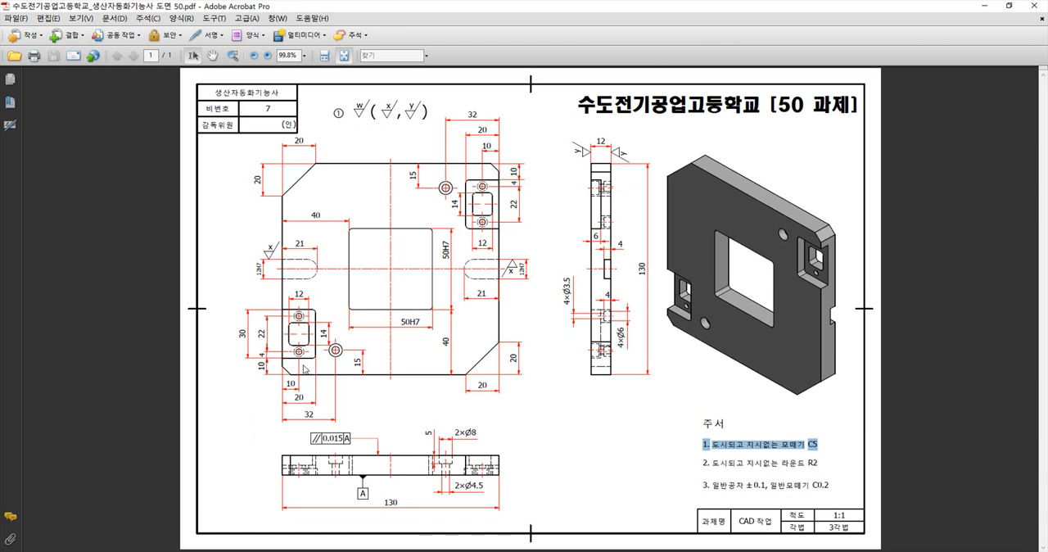
click(761, 447)
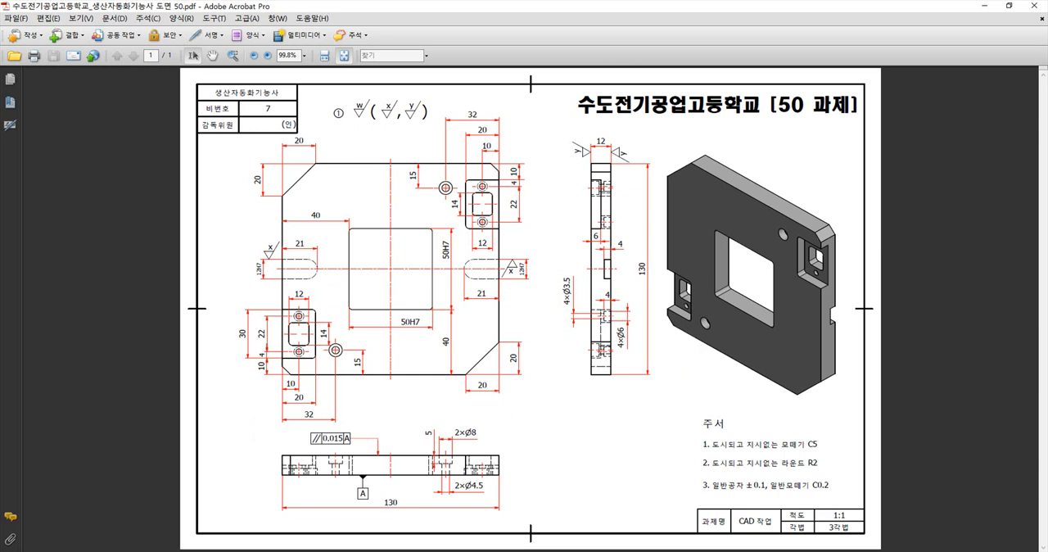
click(455, 550)
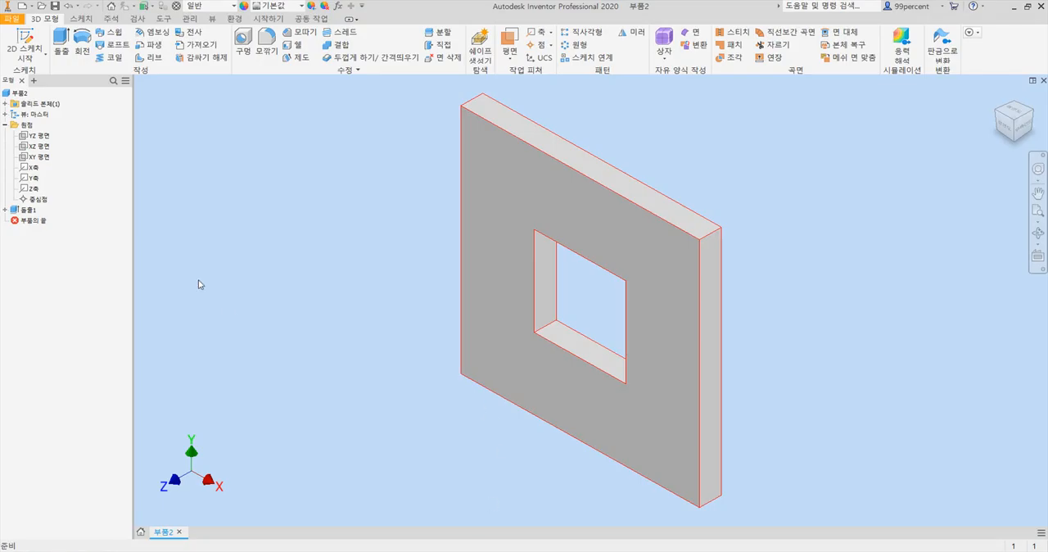
click(5, 210)
click(5, 210)
click(5, 211)
double_click(33, 221)
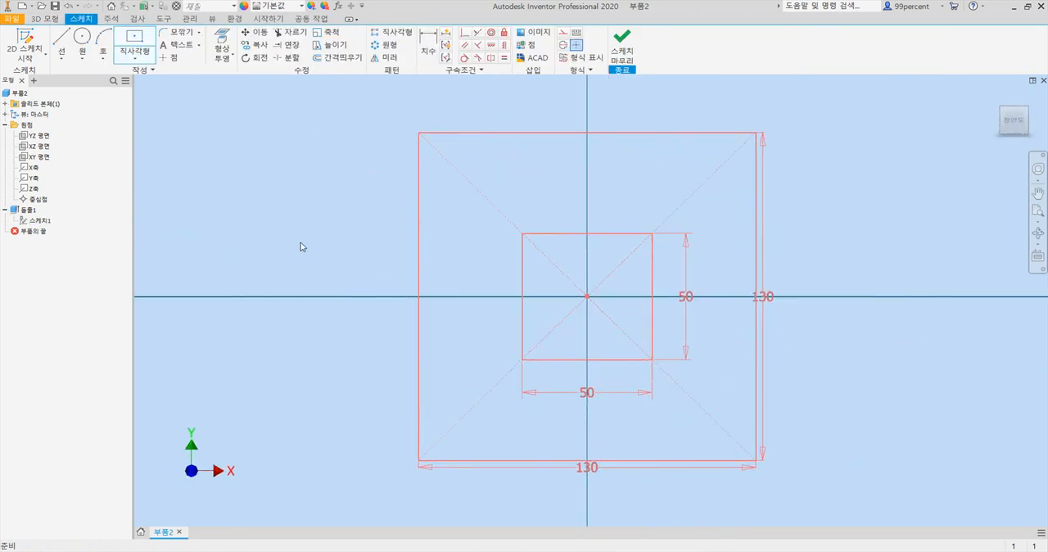
- Chamfer the upper-left and lower-right corners of the 130 mm square by 20 mm in the sketch
click(197, 33)
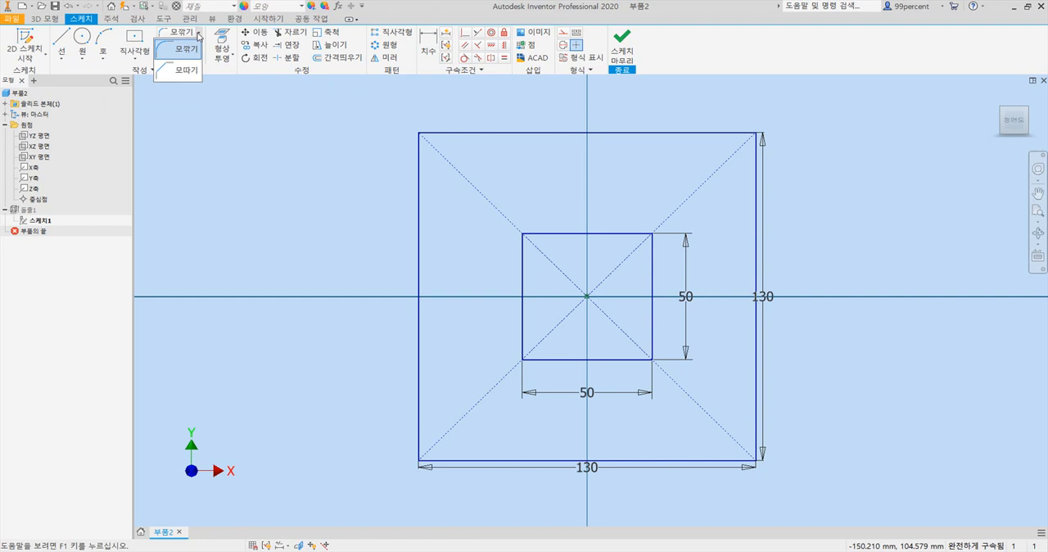
click(186, 72)
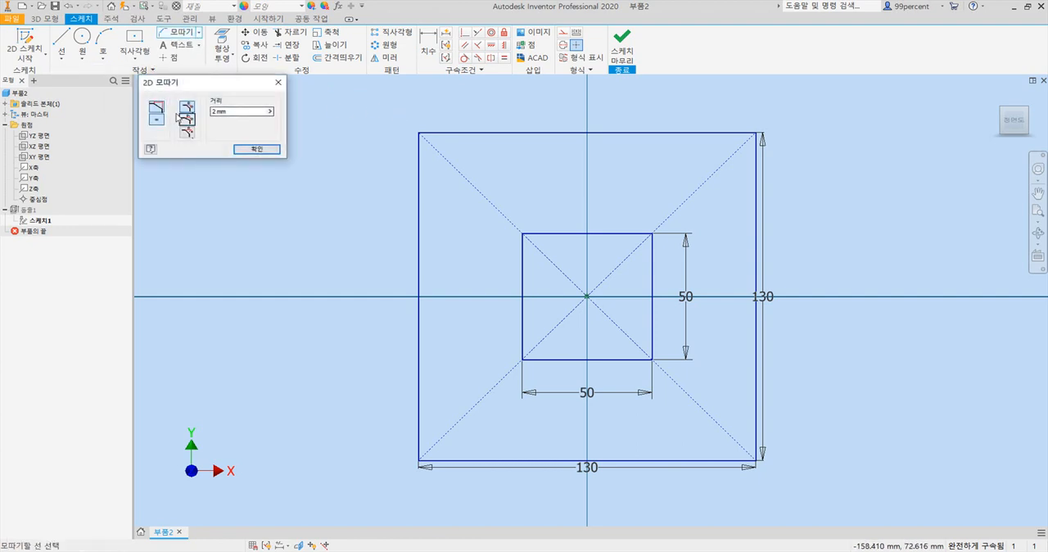
drag(238, 109, 181, 113)
text(20)
click(494, 133)
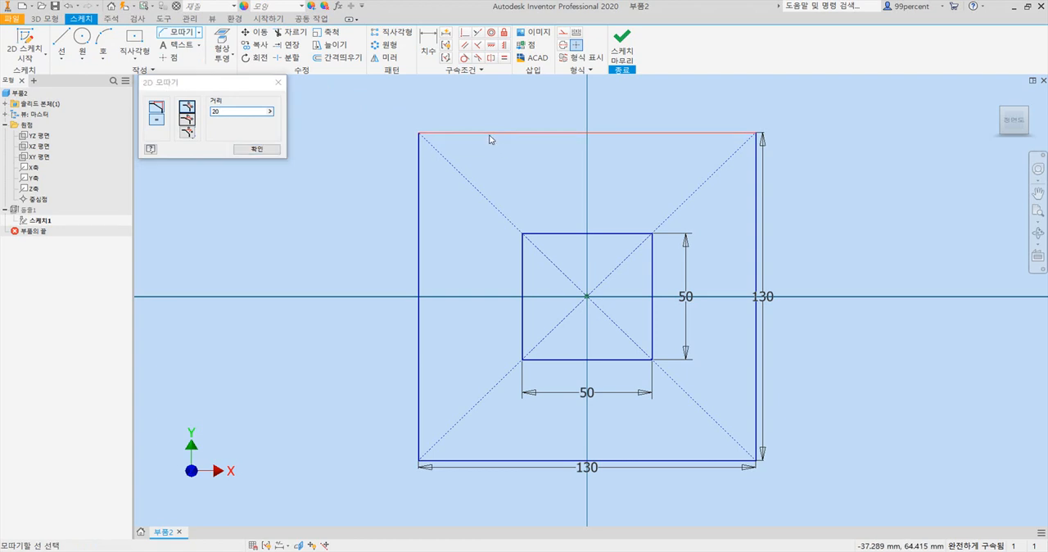
click(419, 201)
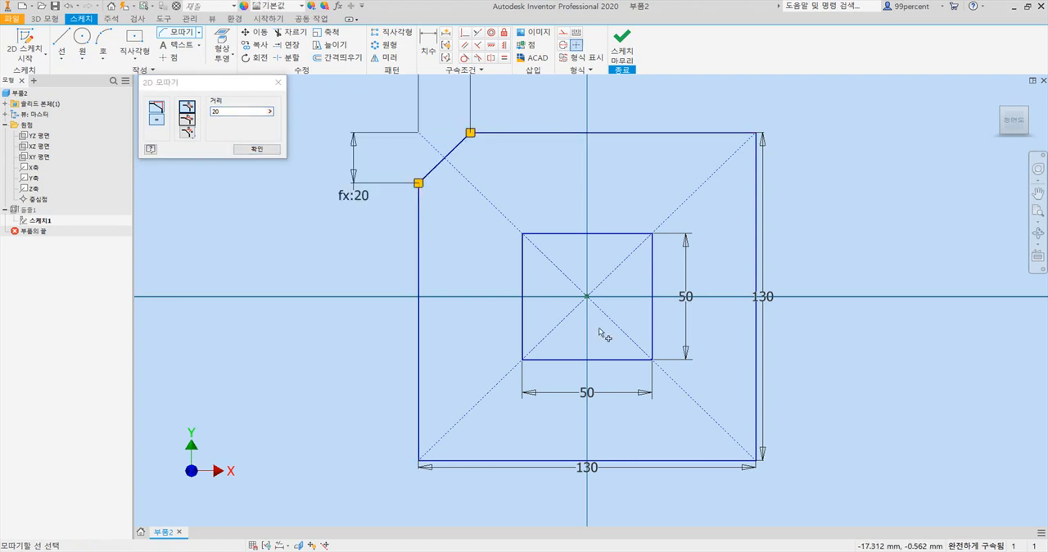
click(756, 409)
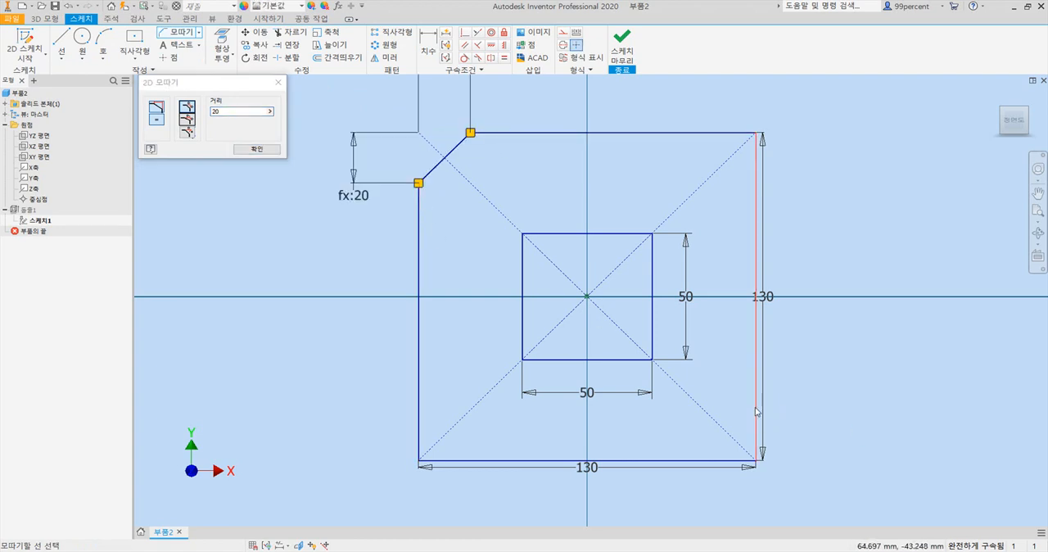
click(714, 461)
- Chamfer the upper-right and lower-left corners of the outer square by 5 mm and finish the sketch
double_click(217, 111)
text(5)
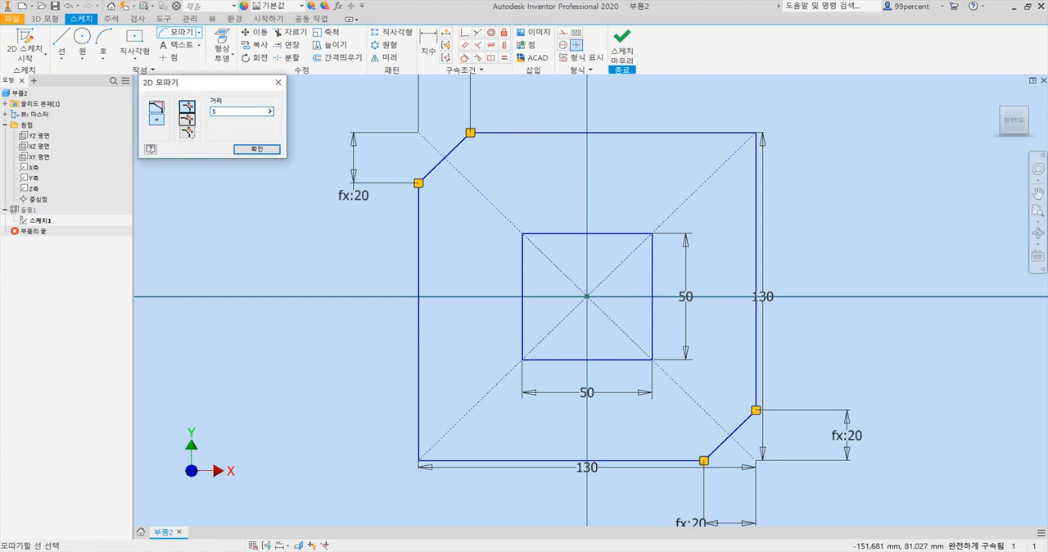
click(720, 131)
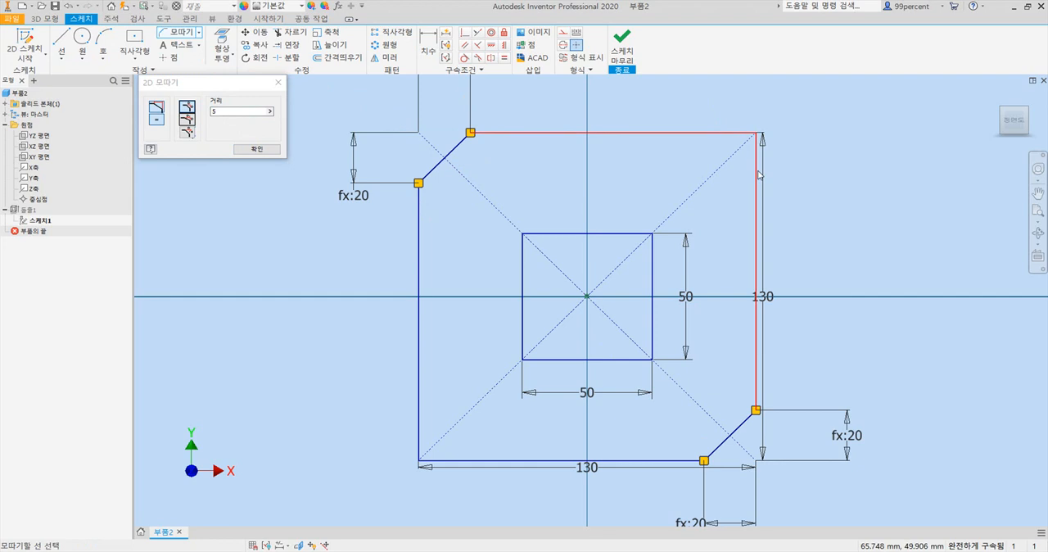
click(758, 175)
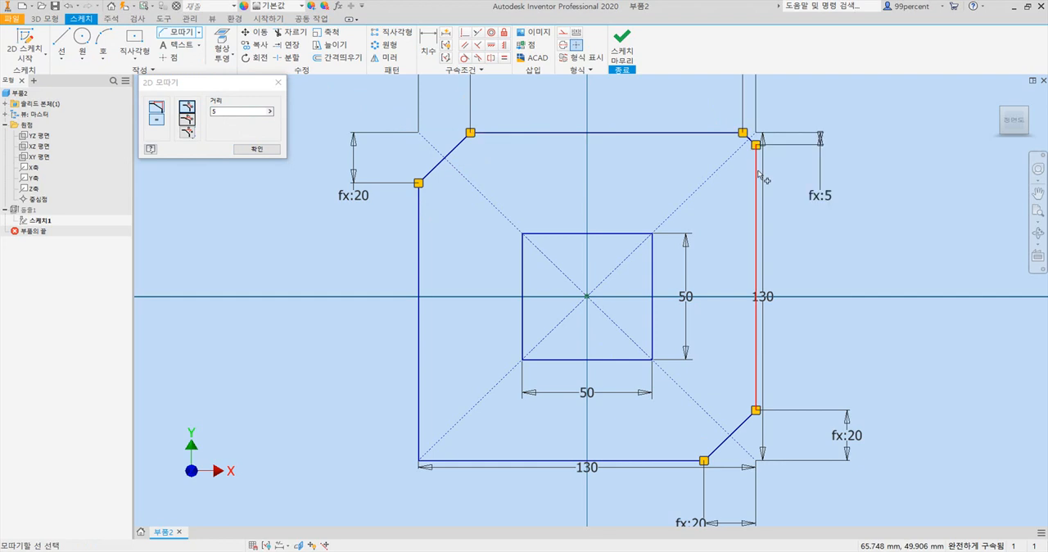
click(419, 428)
click(461, 464)
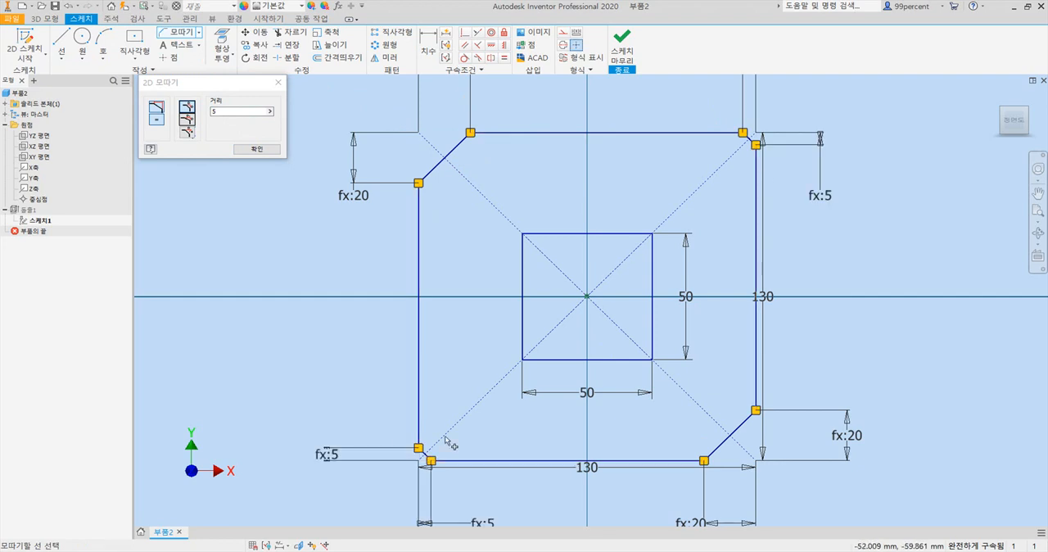
click(261, 148)
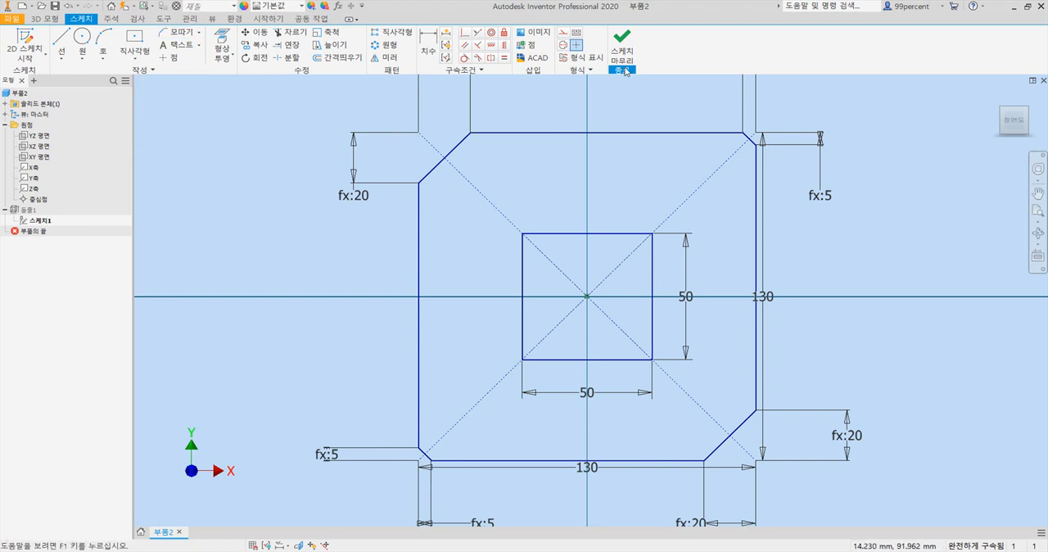
click(622, 56)
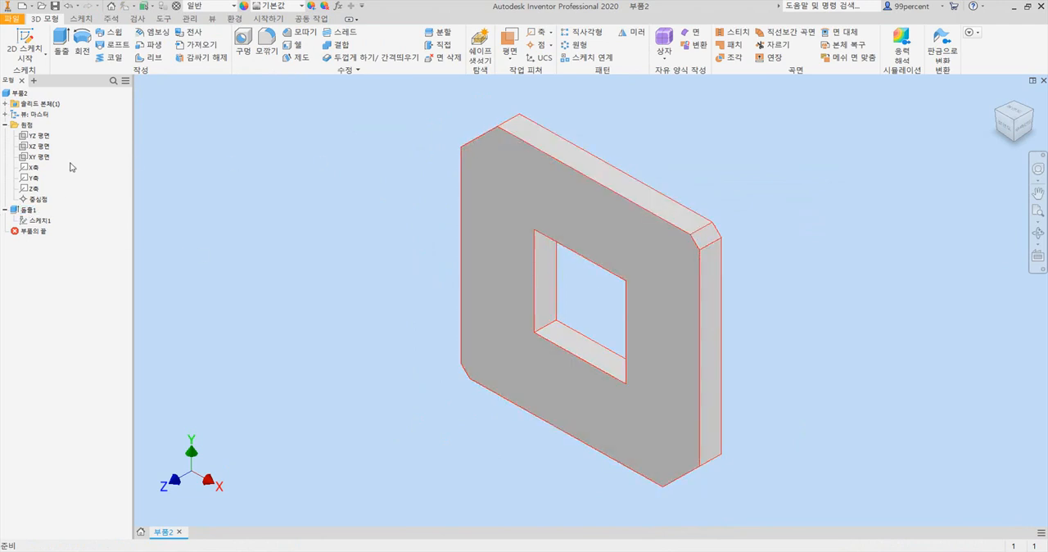
click(301, 34)
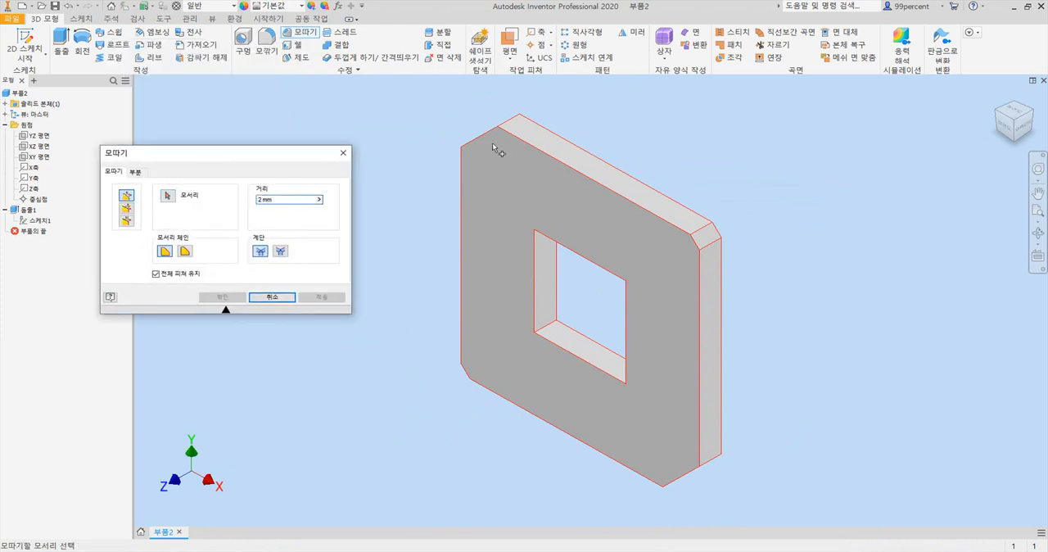
click(273, 297)
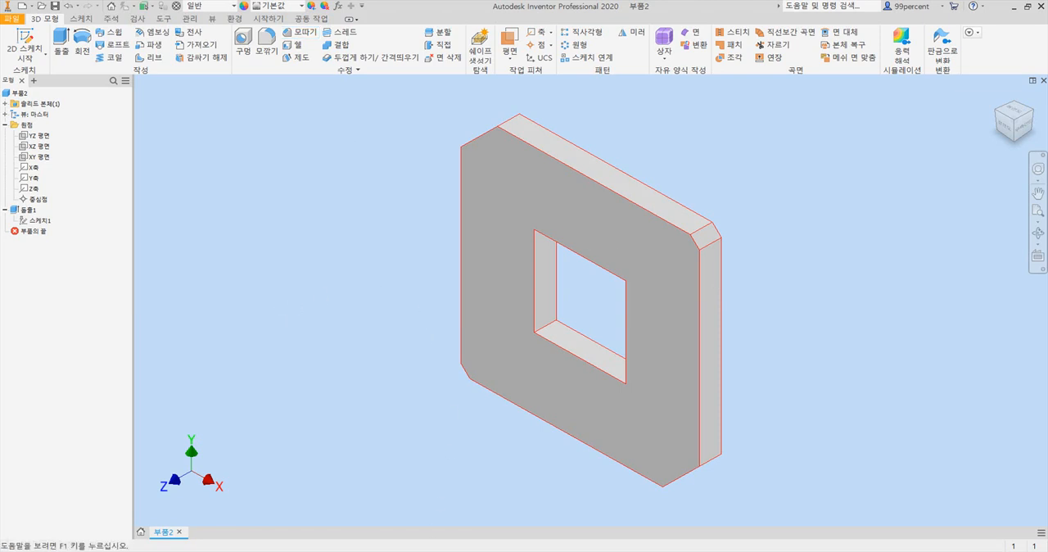
- Check the note on unspecified rounds in the PDF drawing, return to Inventor and reopen the plate's sketch for editing
mouse_move(453, 550)
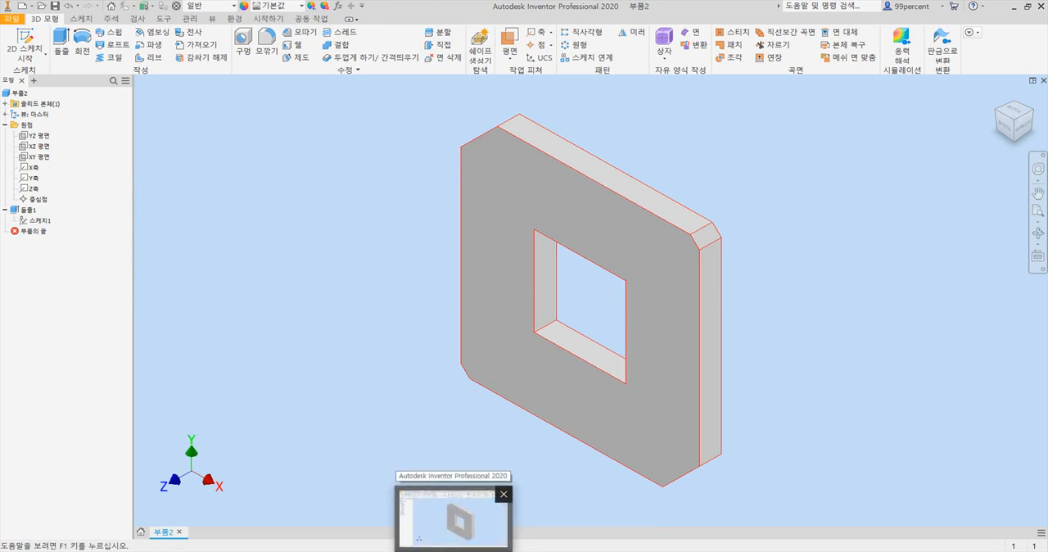
click(478, 551)
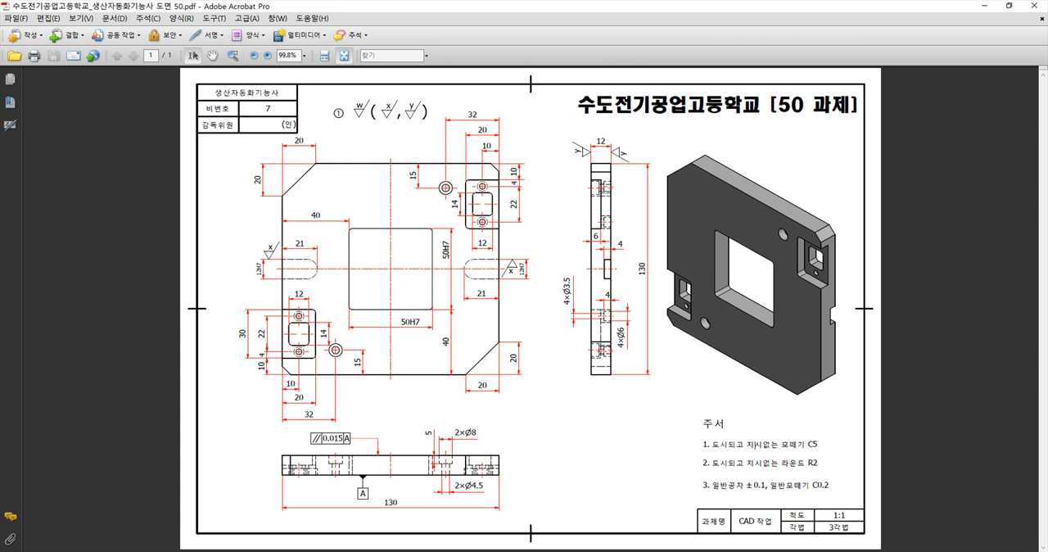
drag(825, 466, 697, 464)
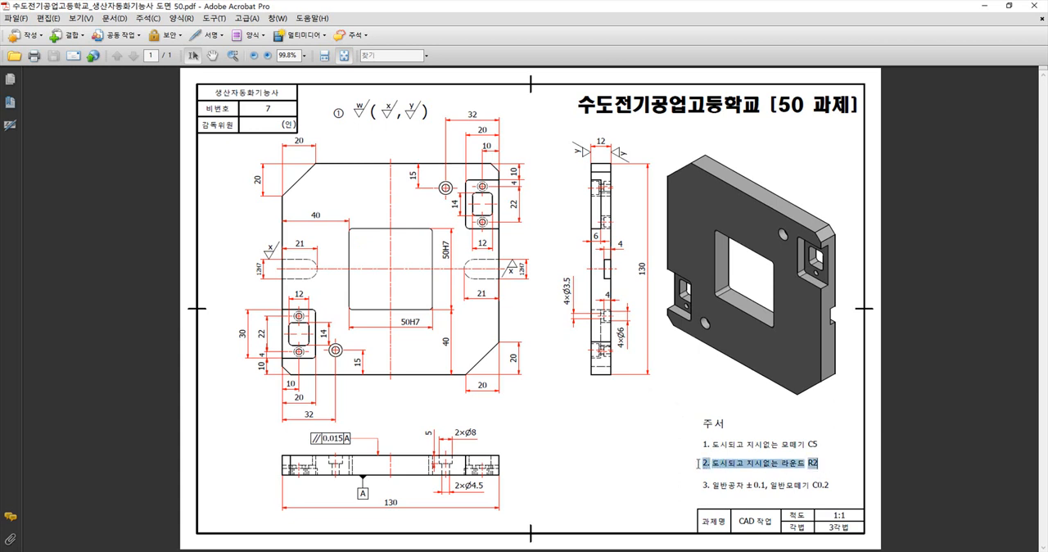
click(770, 465)
key(alt+Tab)
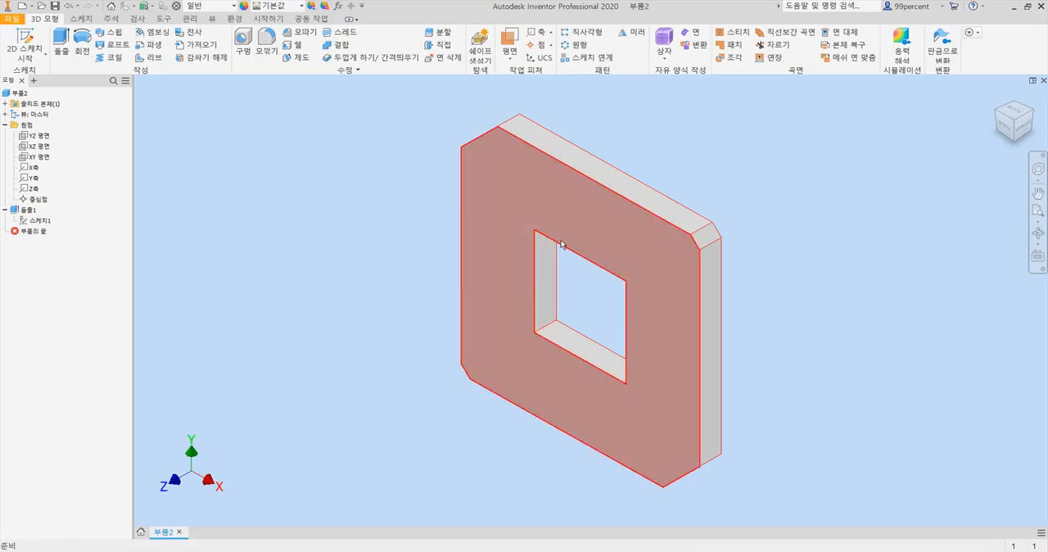
click(5, 210)
click(5, 210)
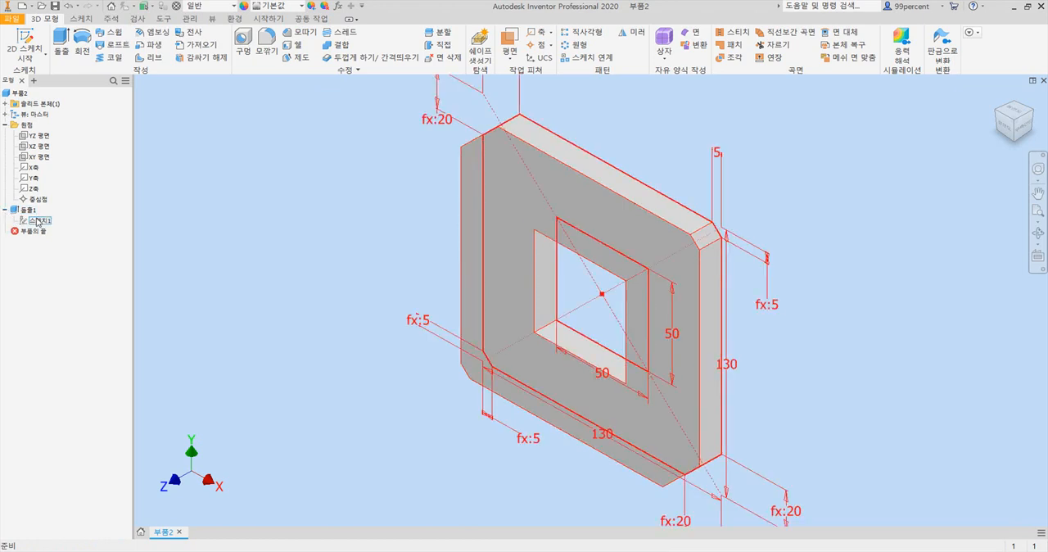
double_click(34, 221)
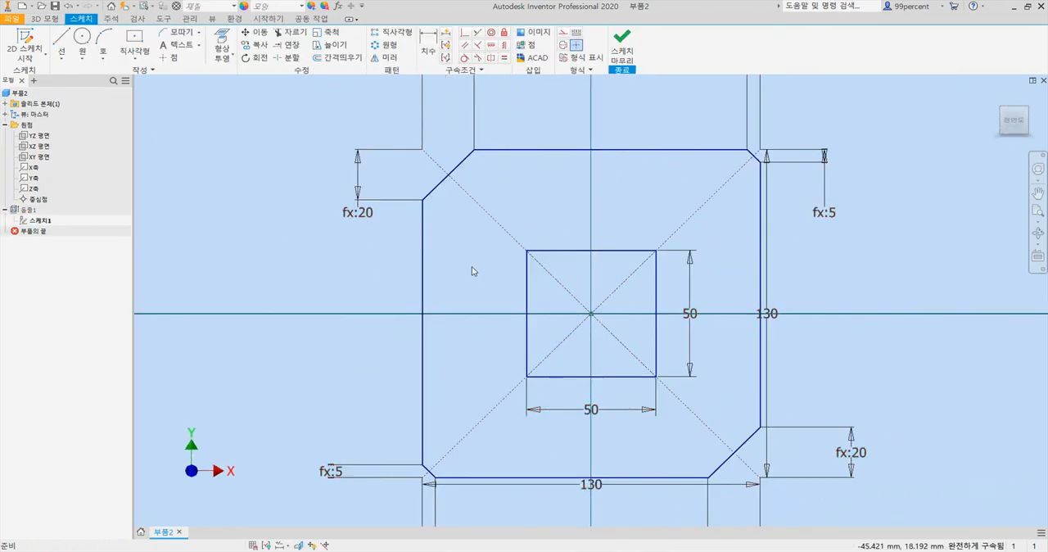
- Fillet all four corners of the inner 50 mm square with a 2 mm radius
click(199, 32)
click(185, 48)
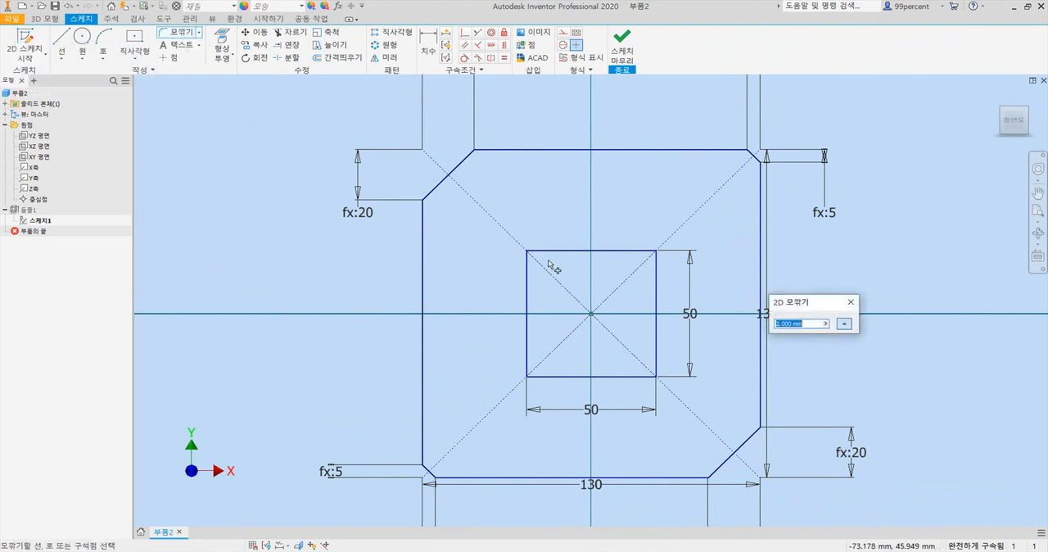
drag(786, 302, 193, 160)
click(217, 181)
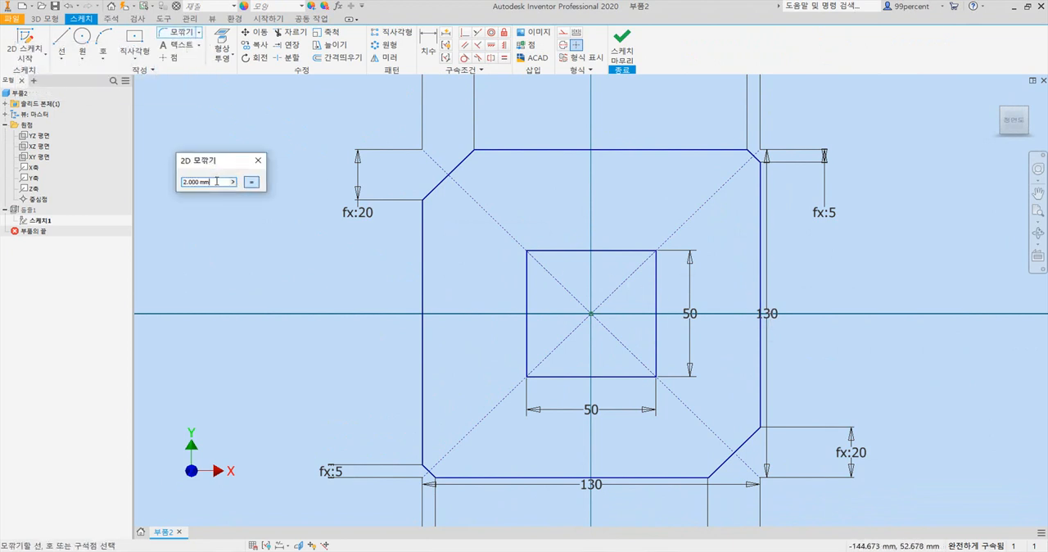
click(532, 272)
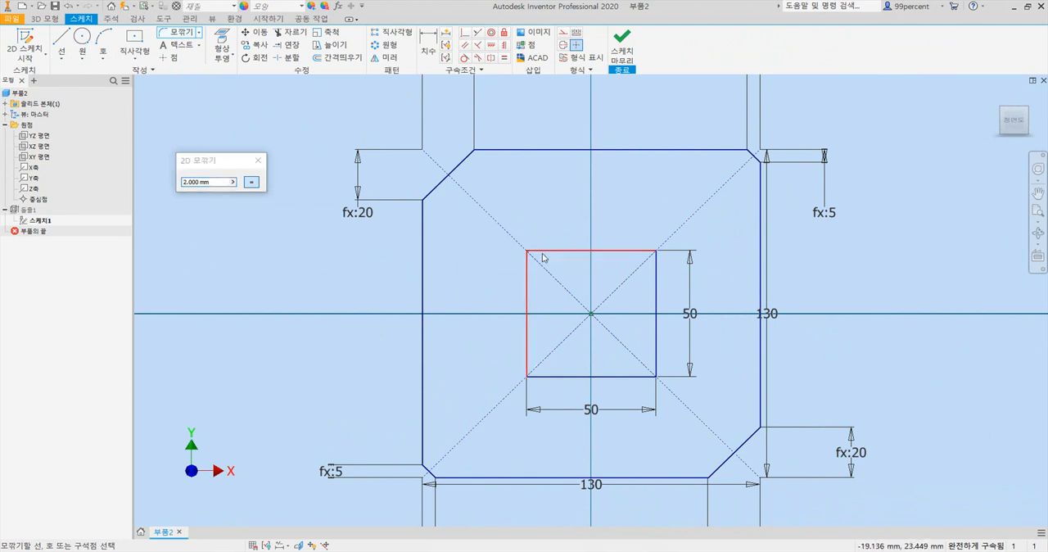
click(656, 272)
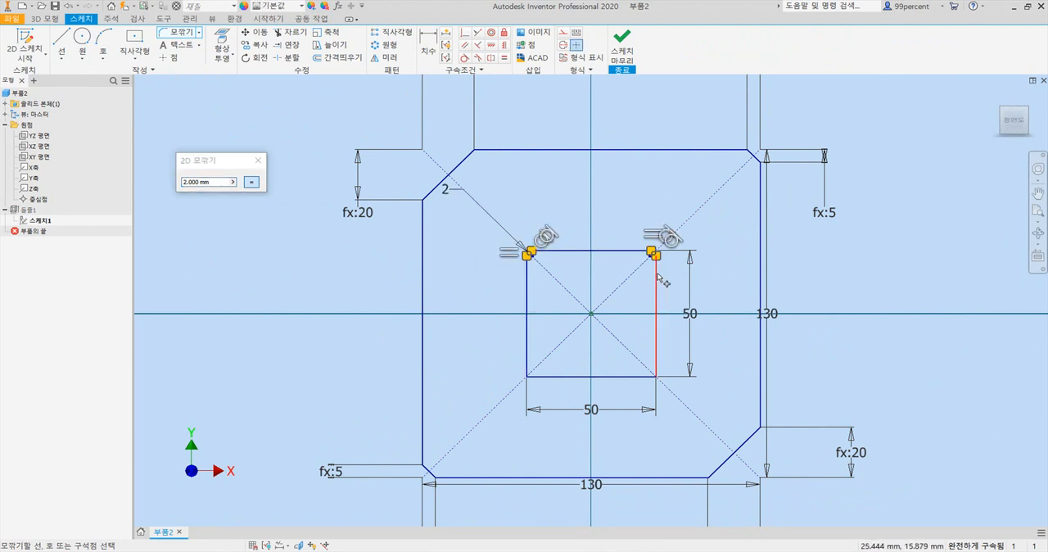
click(529, 366)
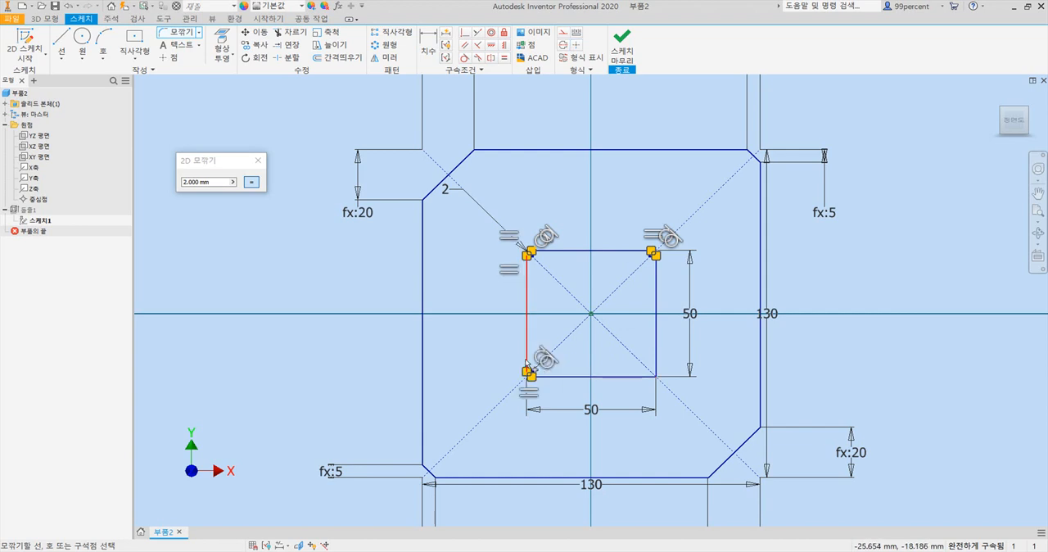
click(656, 366)
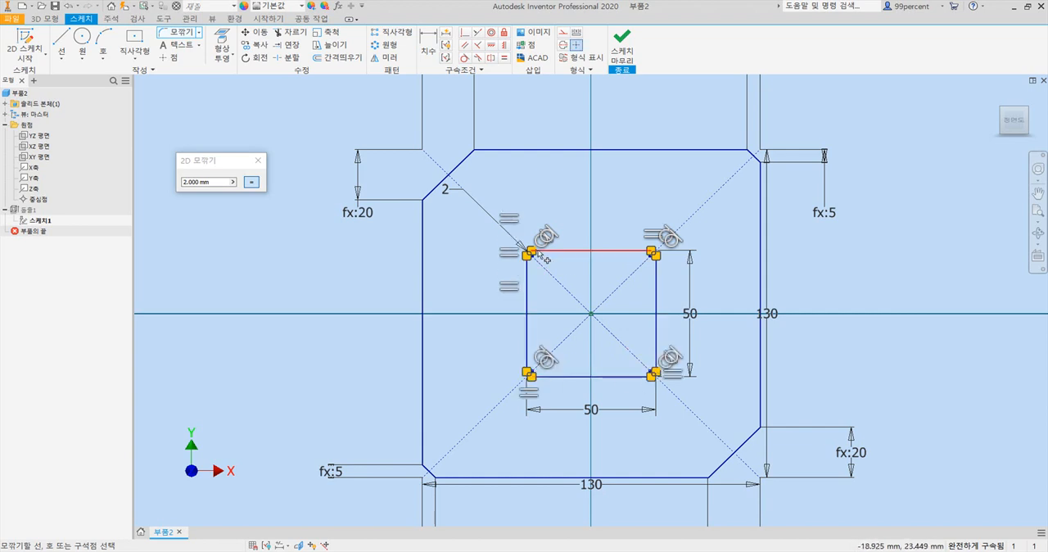
- Inspect the inner square's rounded corners up close, end the Fillet command and finish the sketch
scroll(573, 282, up, 3)
scroll(574, 282, up, 3)
scroll(453, 203, up, 3)
mouse_move(455, 209)
middle_down()
mouse_move(440, 226)
mouse_move(287, 276)
middle_up()
scroll(968, 299, down, 1)
scroll(658, 246, down, 2)
scroll(655, 285, down, 1)
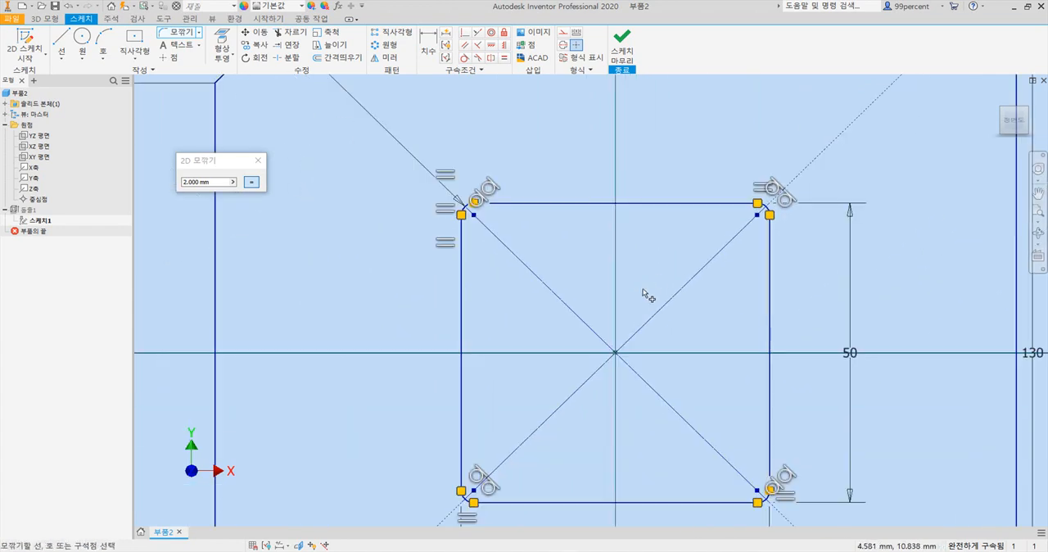
scroll(565, 275, down, 1)
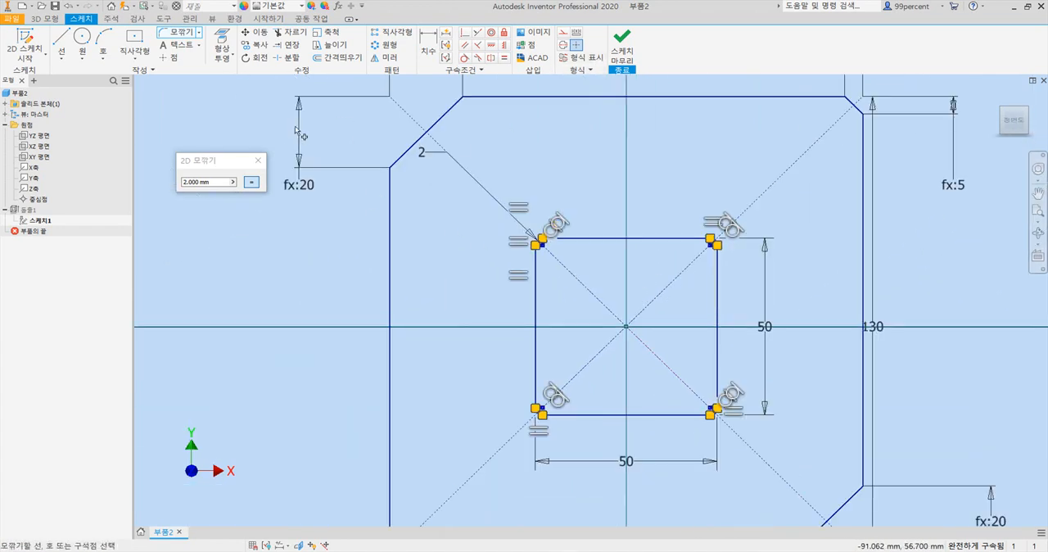
click(259, 162)
scroll(655, 138, down, 2)
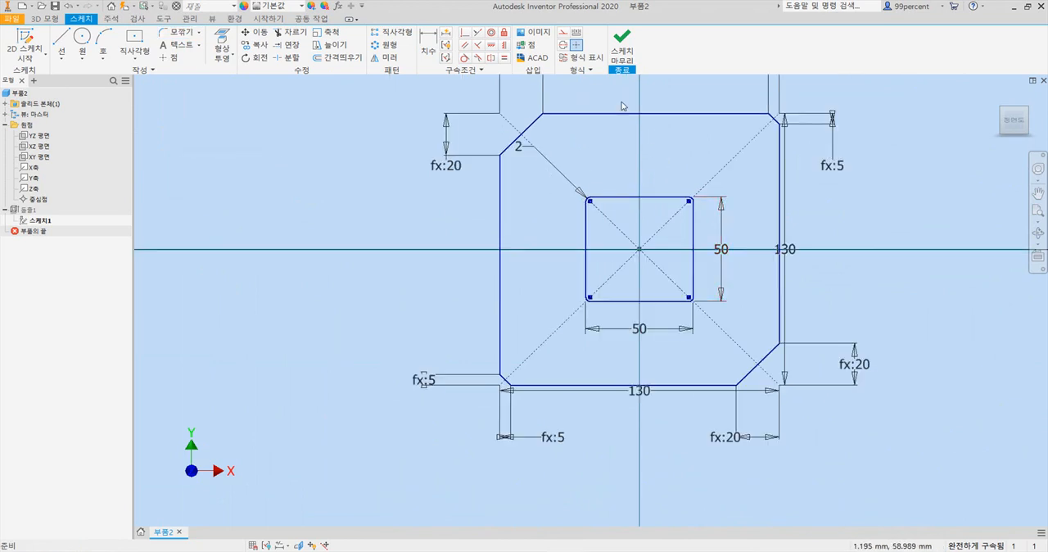
click(624, 57)
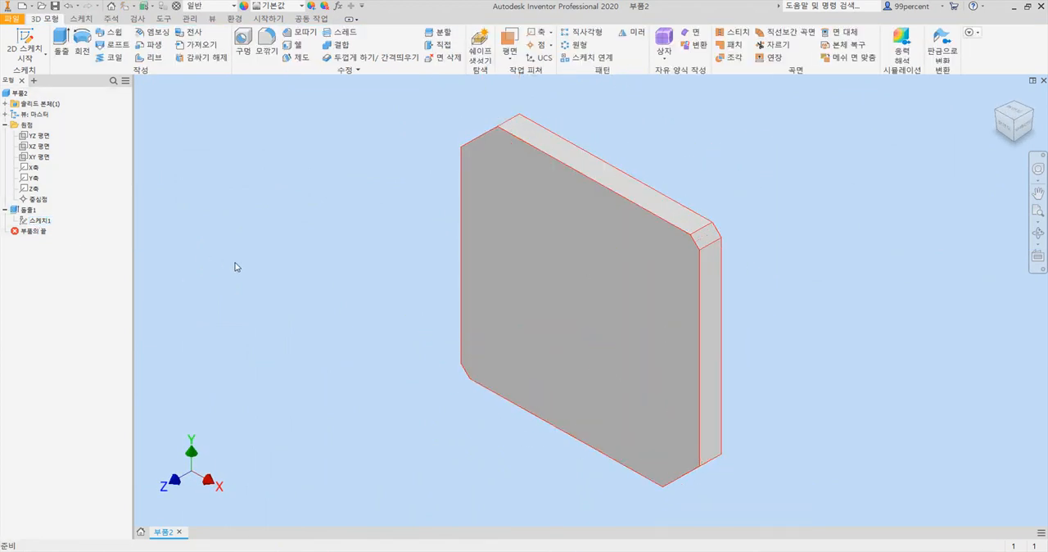
- Edit the plate's 12 mm extrusion and remove the inner square region from its profile to open the centre hole
right_click(23, 210)
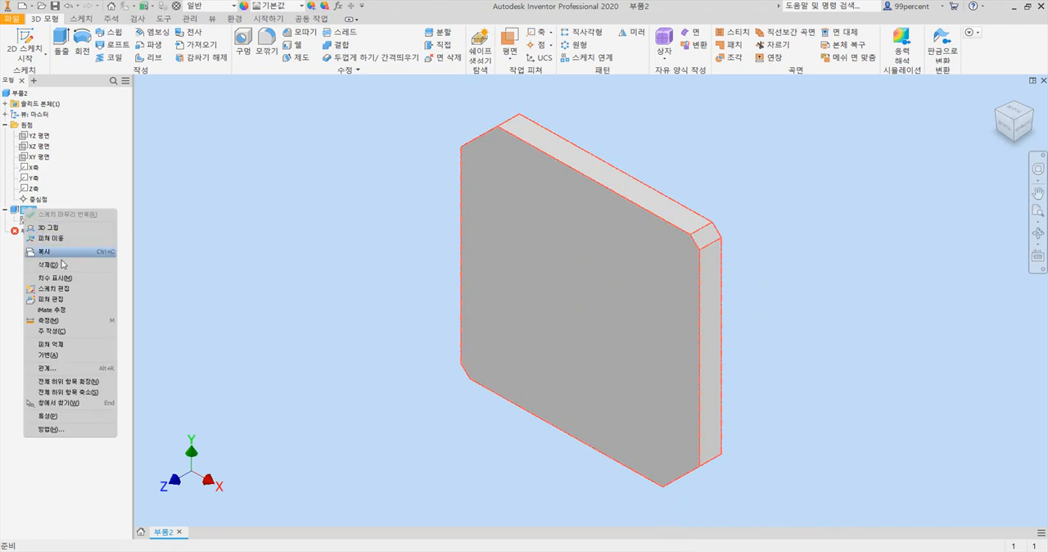
click(67, 299)
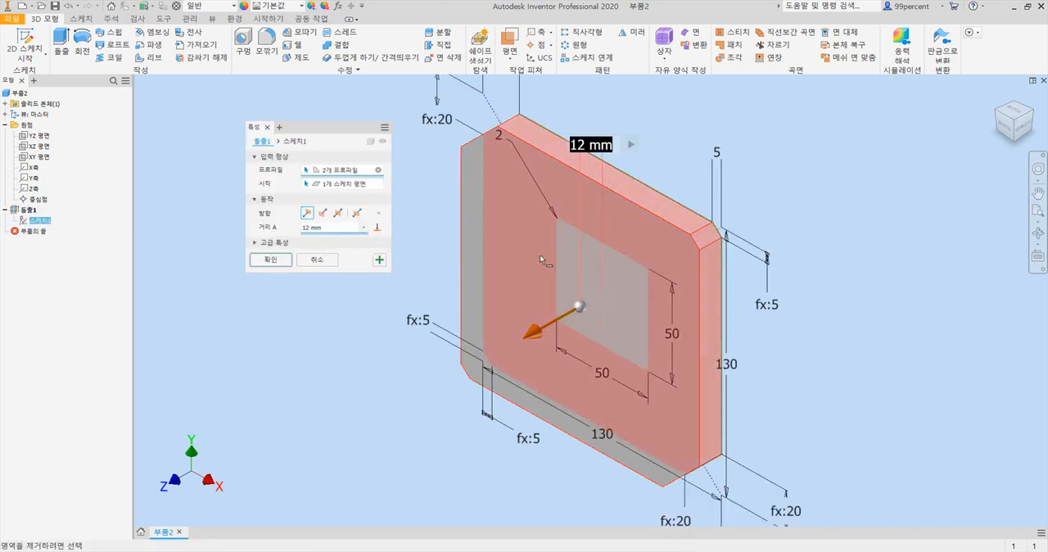
click(586, 291)
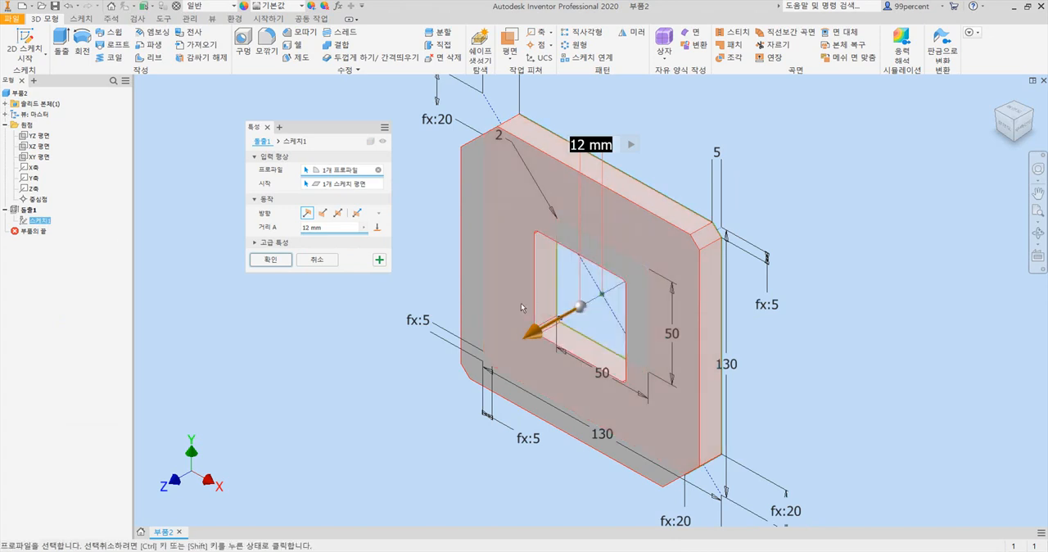
click(271, 260)
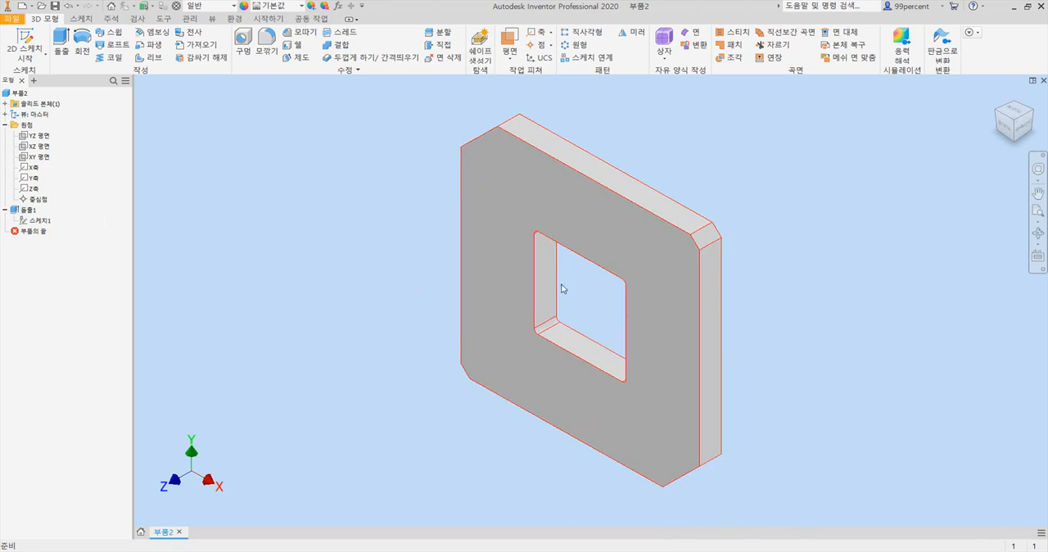
- Edit the extrusion again, toggle the inner square and outer frame regions, and confirm with only the frame selected
click(30, 212)
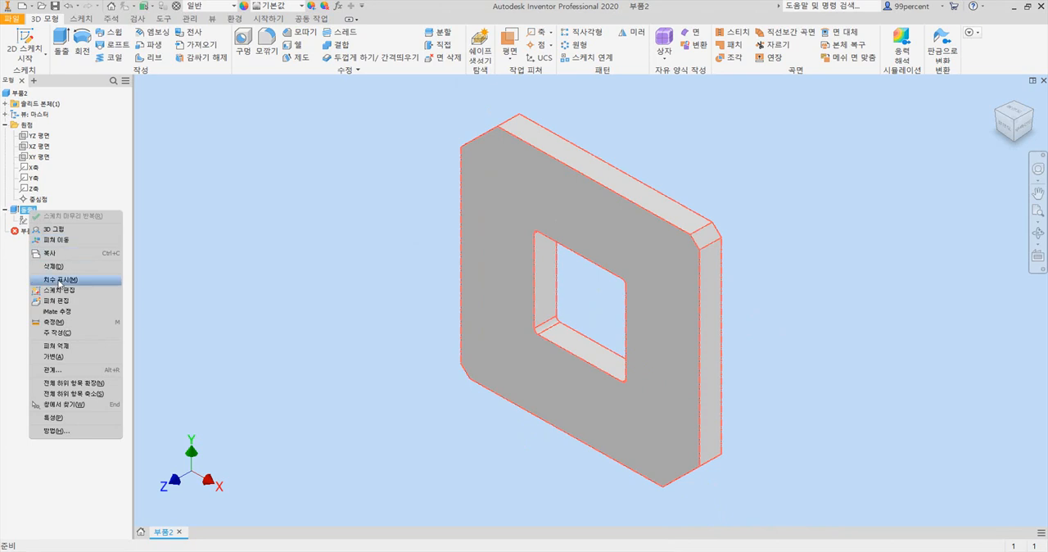
click(68, 303)
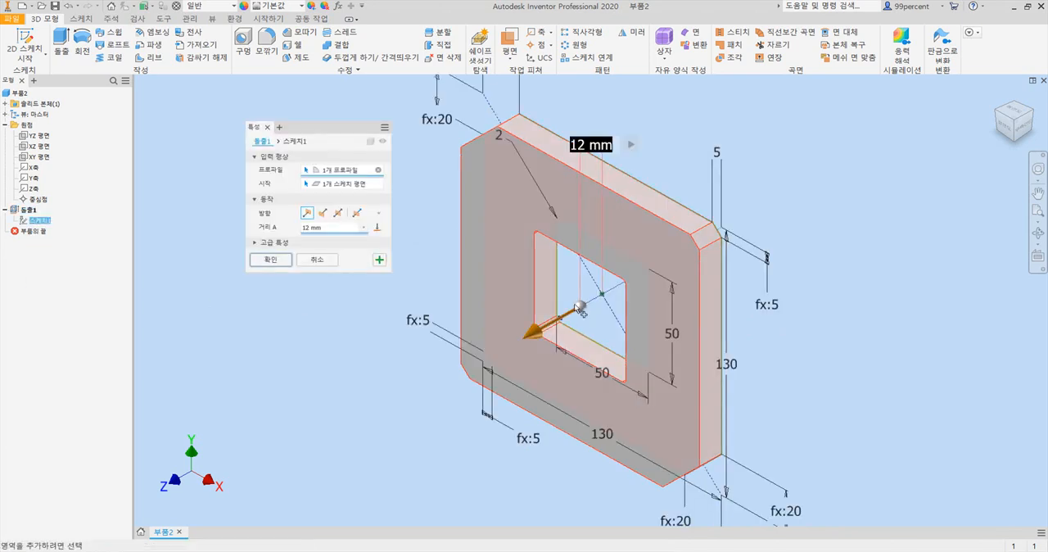
click(577, 309)
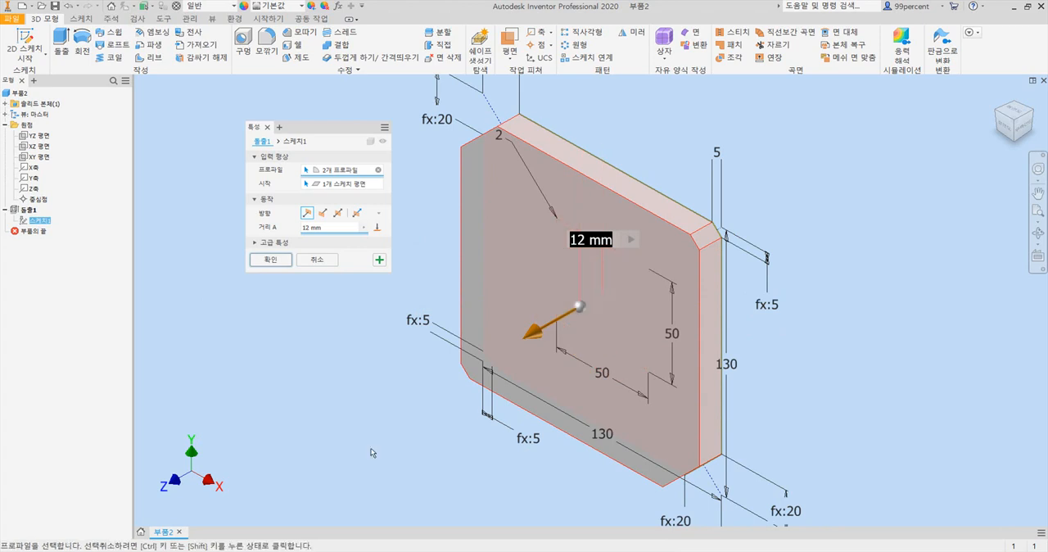
click(607, 306)
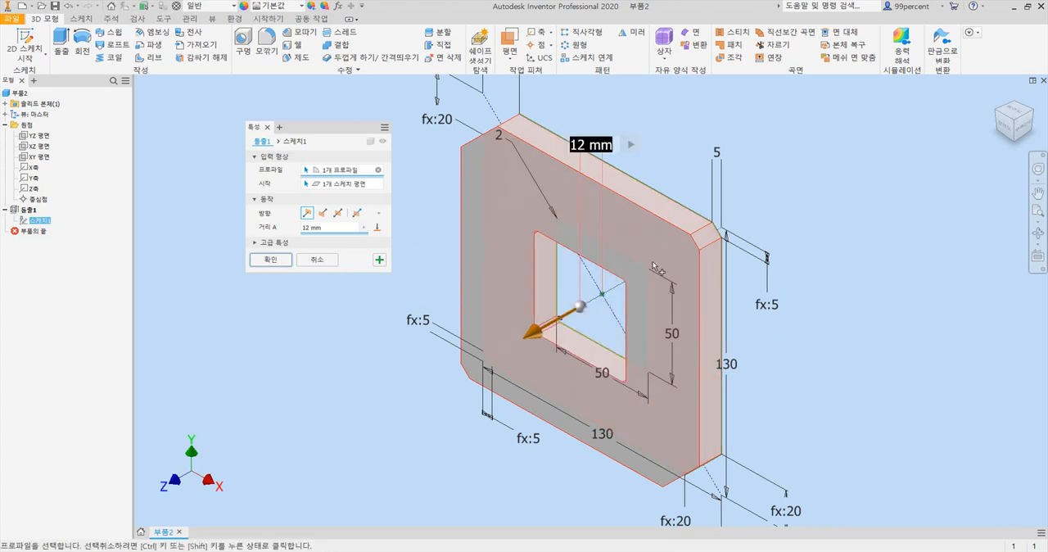
click(512, 239)
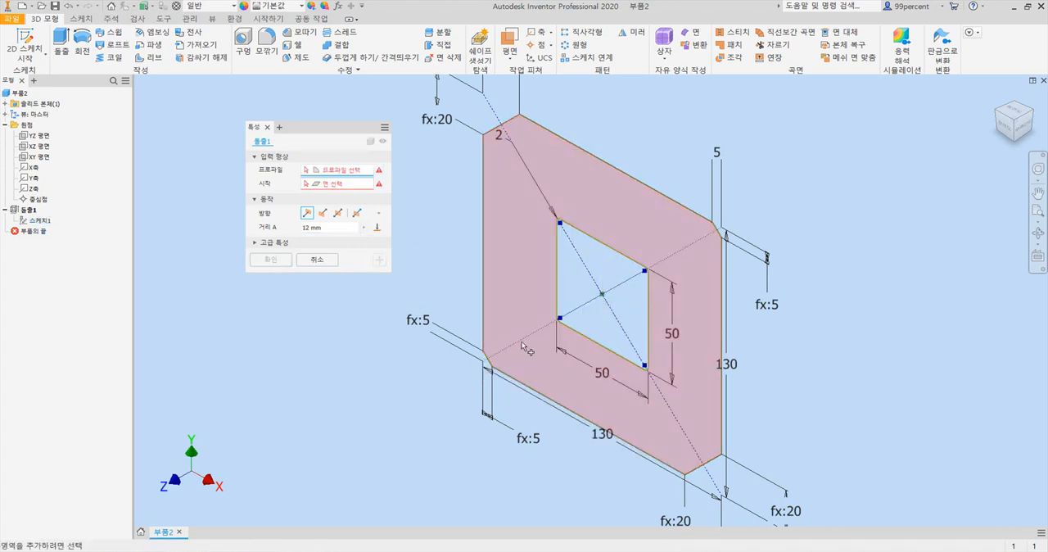
click(538, 234)
click(270, 259)
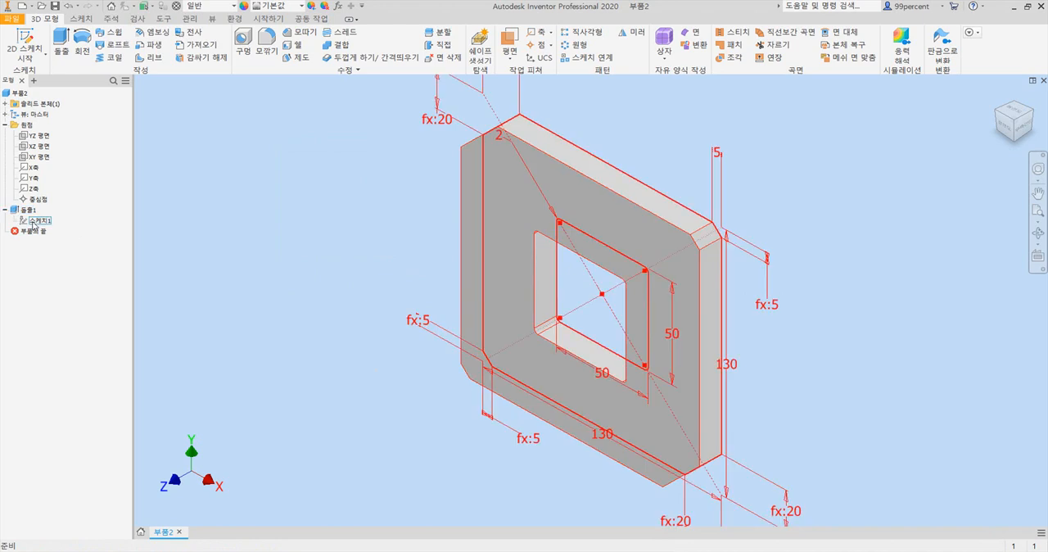
click(6, 211)
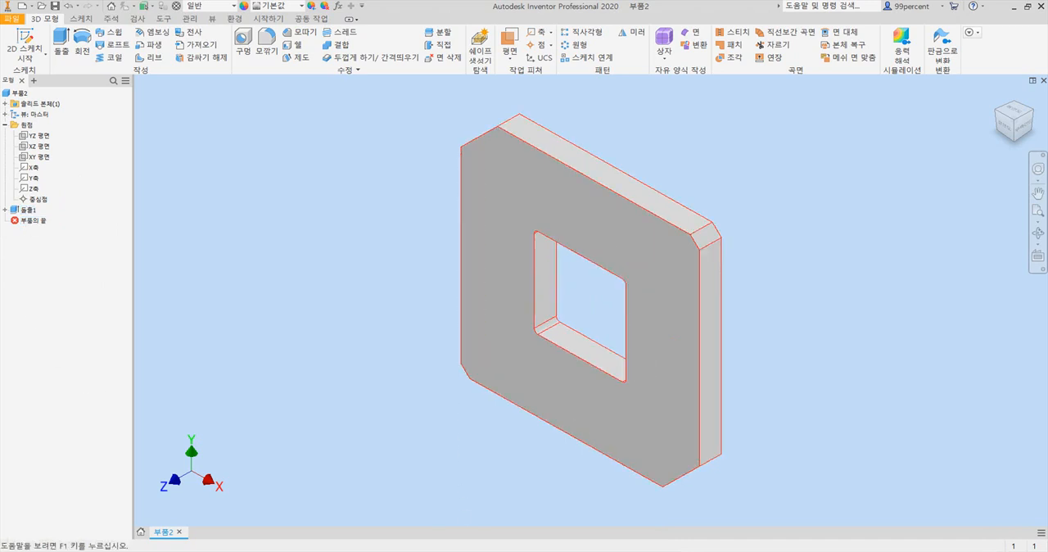
- Check the side slots in the PDF drawing, return to Inventor and start a sketch on the plate's back face
key(alt+Tab)
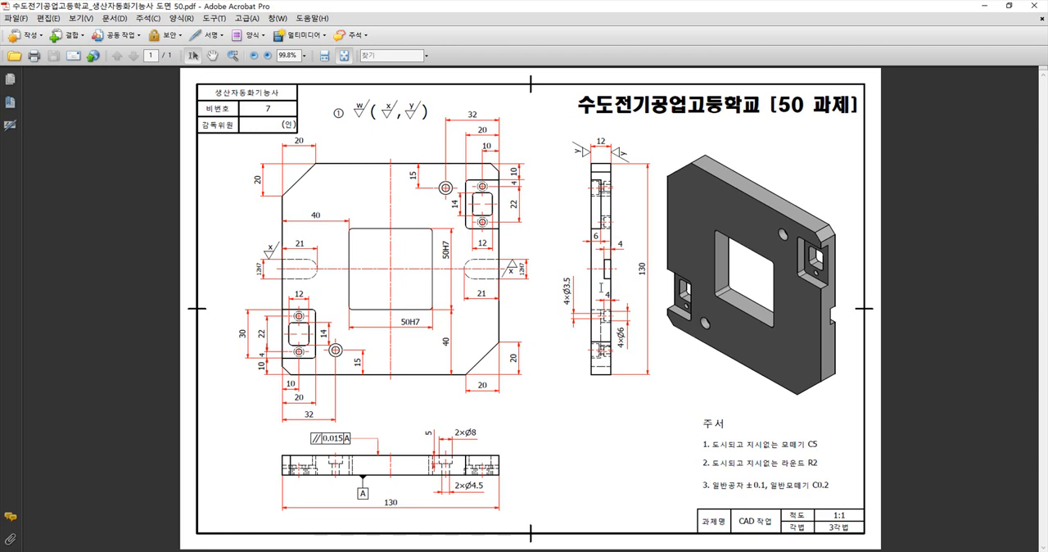
click(458, 550)
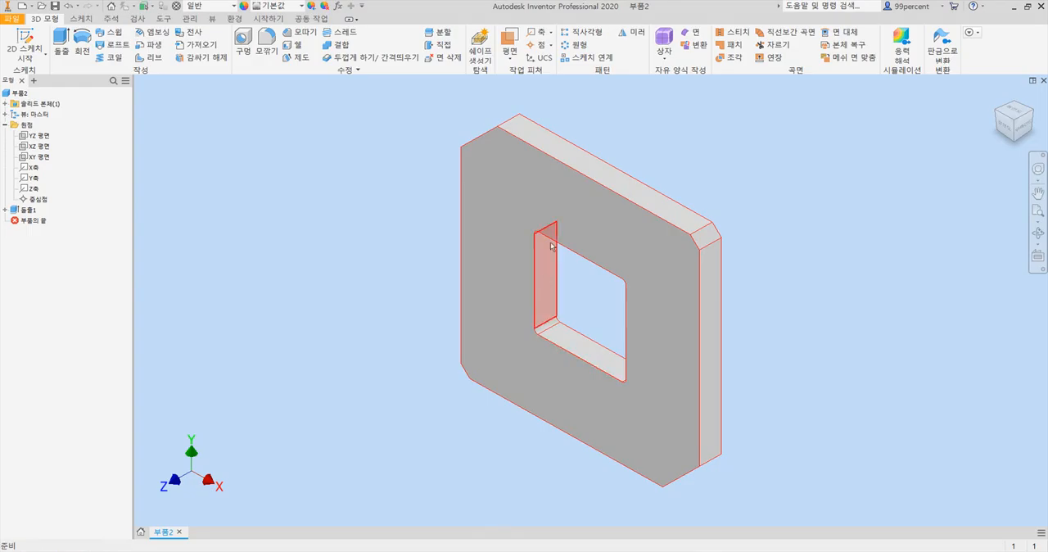
click(1032, 113)
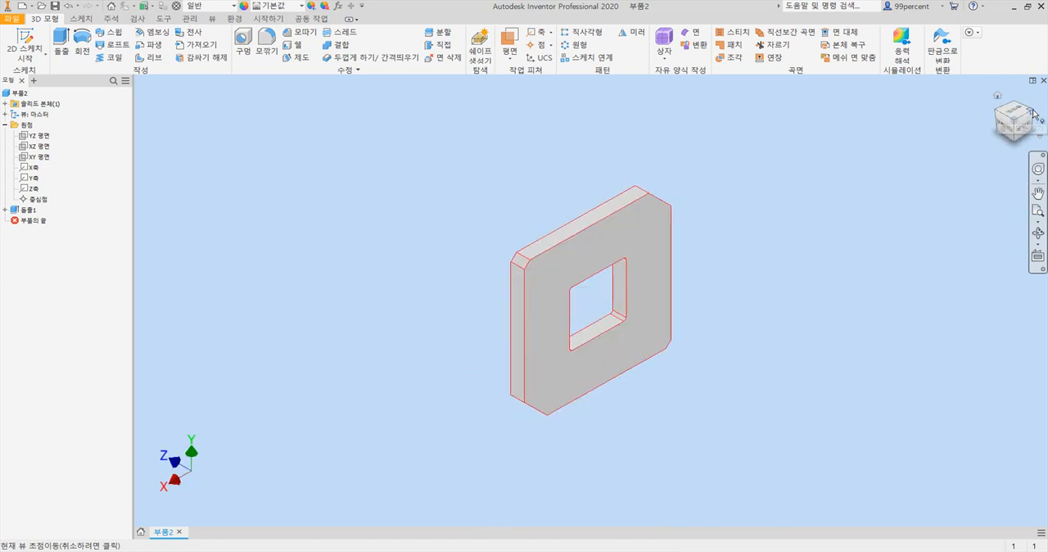
click(651, 260)
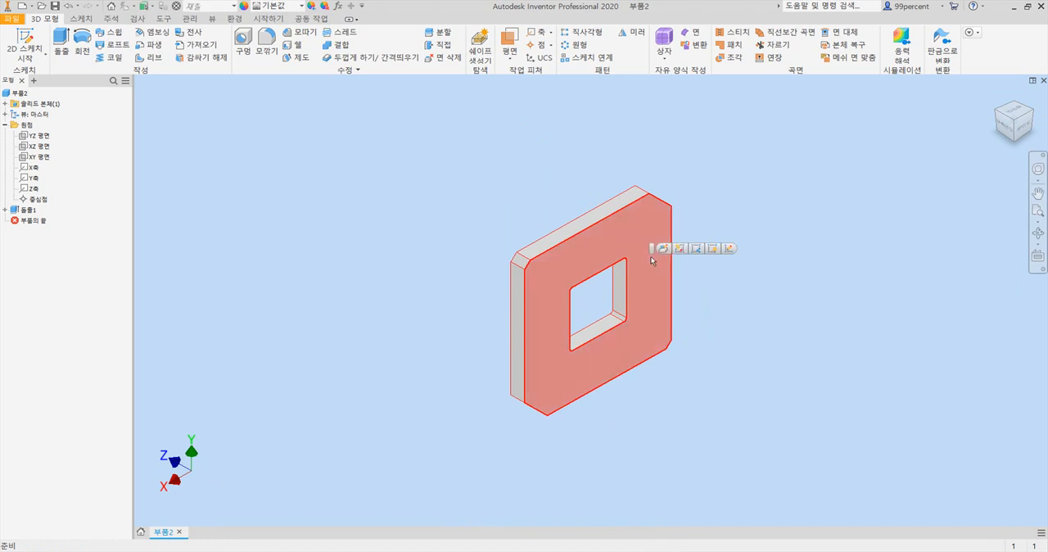
click(729, 248)
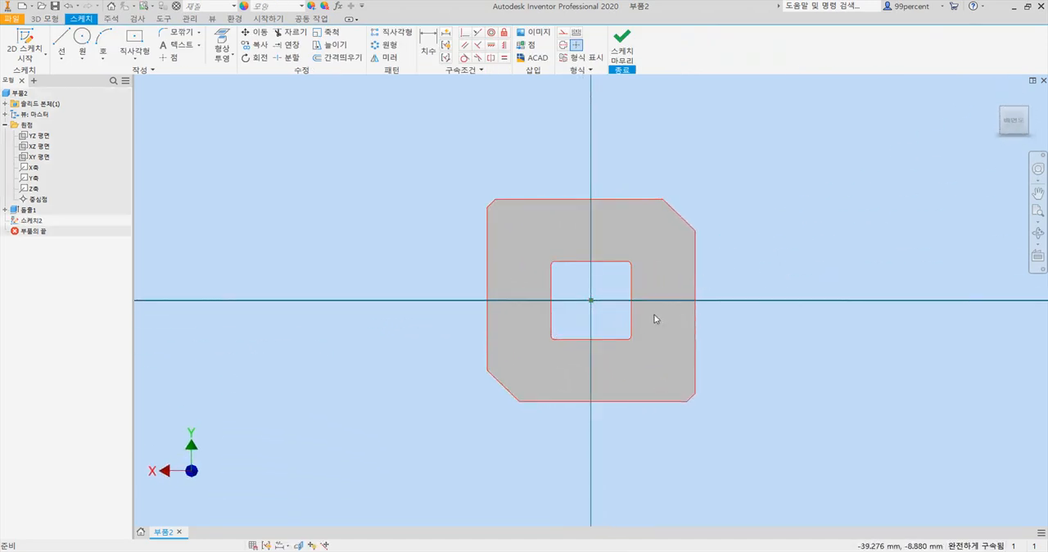
- Sketch a 12 mm wide centre-to-centre slot on the horizontal axis across the plate's left edge, with centres about 38 mm apart, and reposition its width dimension
scroll(653, 316, down, 3)
middle_drag(653, 313, 657, 271)
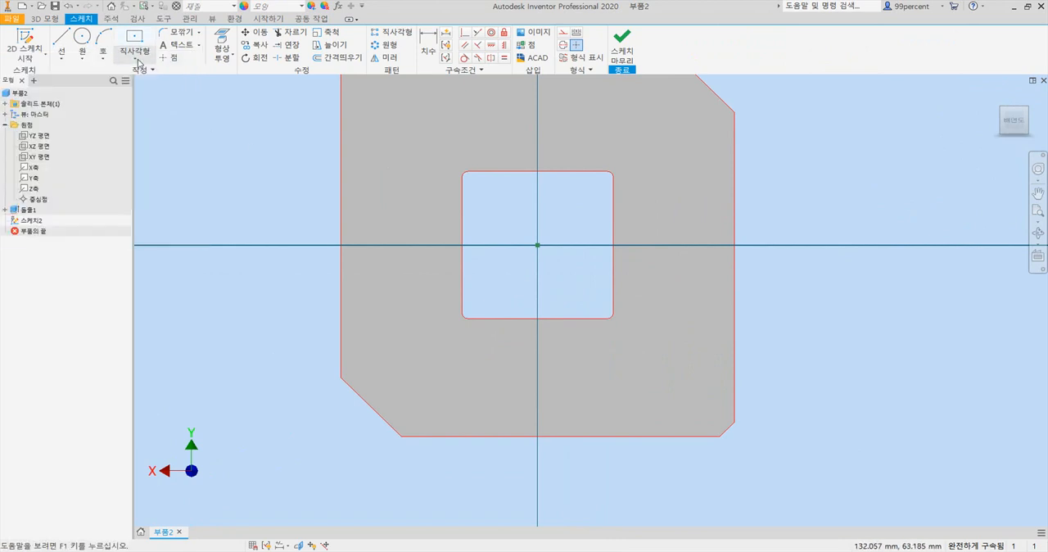
click(137, 62)
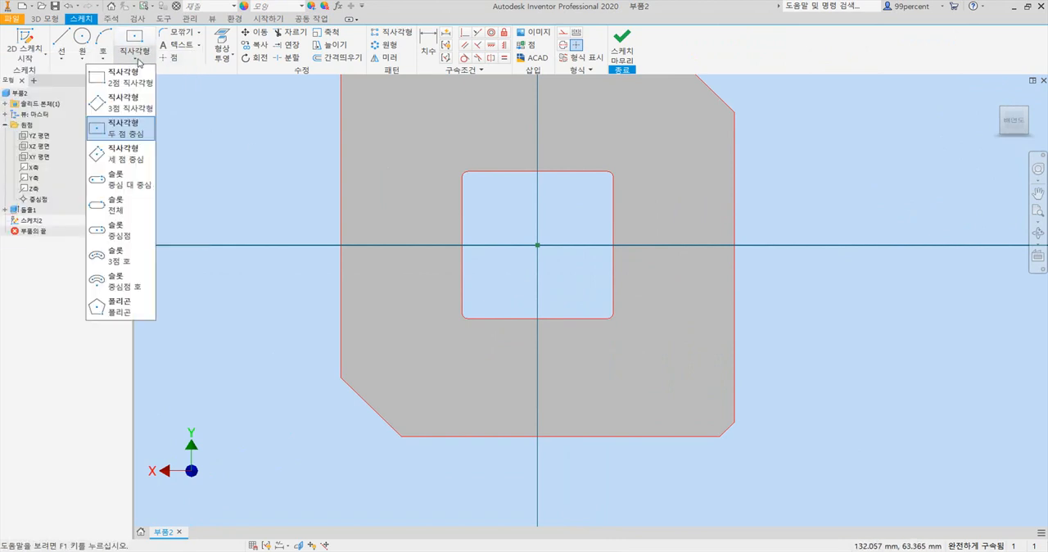
click(122, 175)
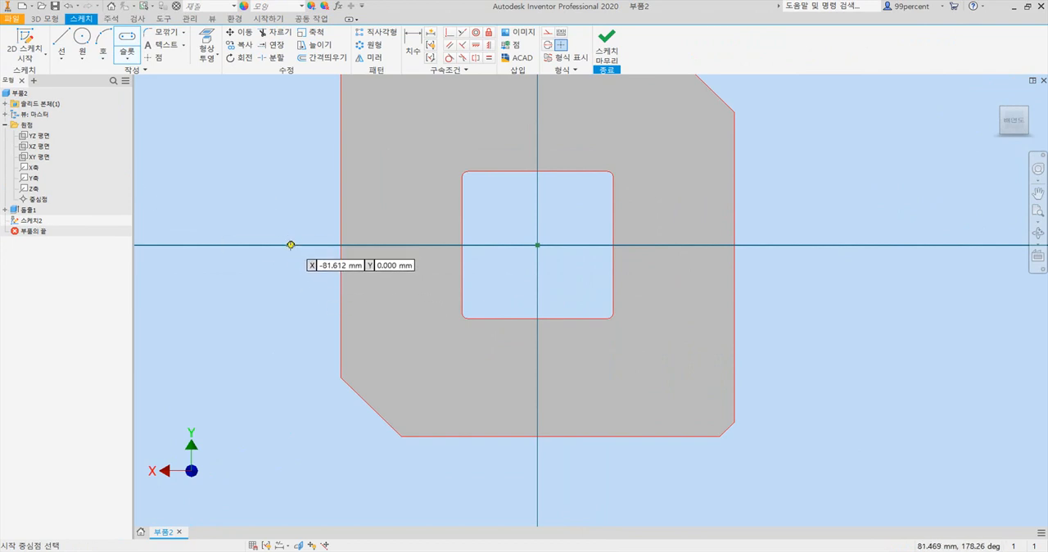
click(290, 244)
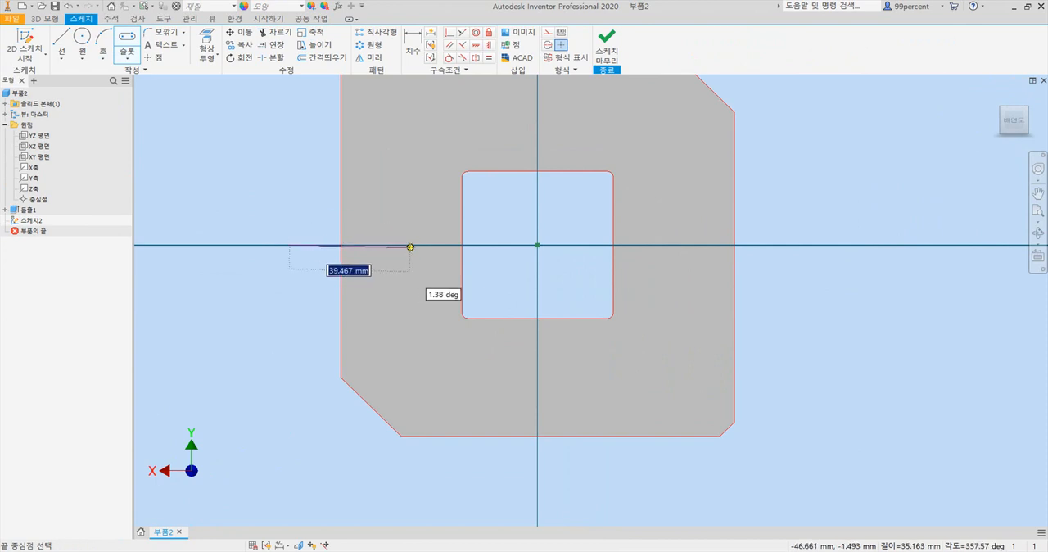
click(406, 245)
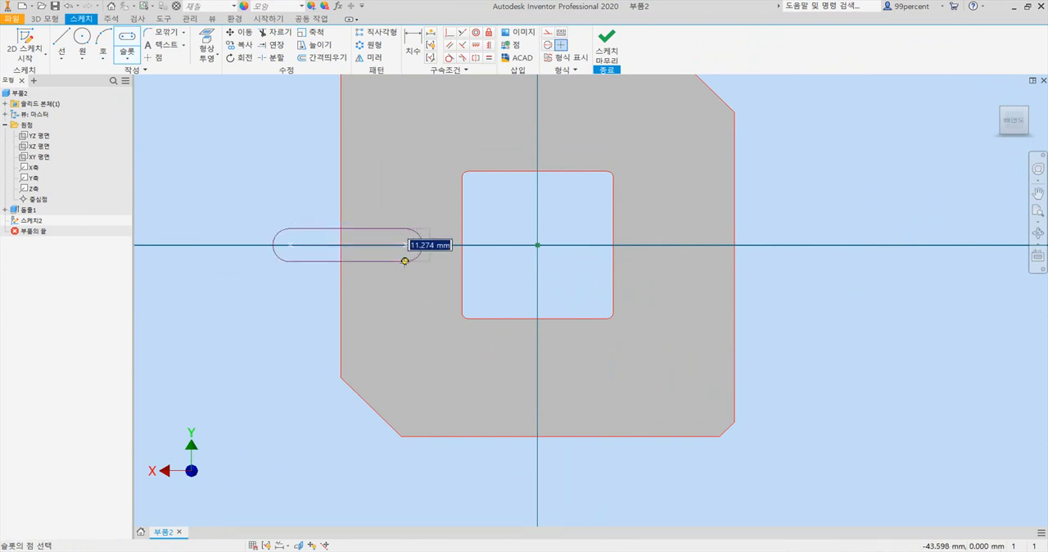
text(12)
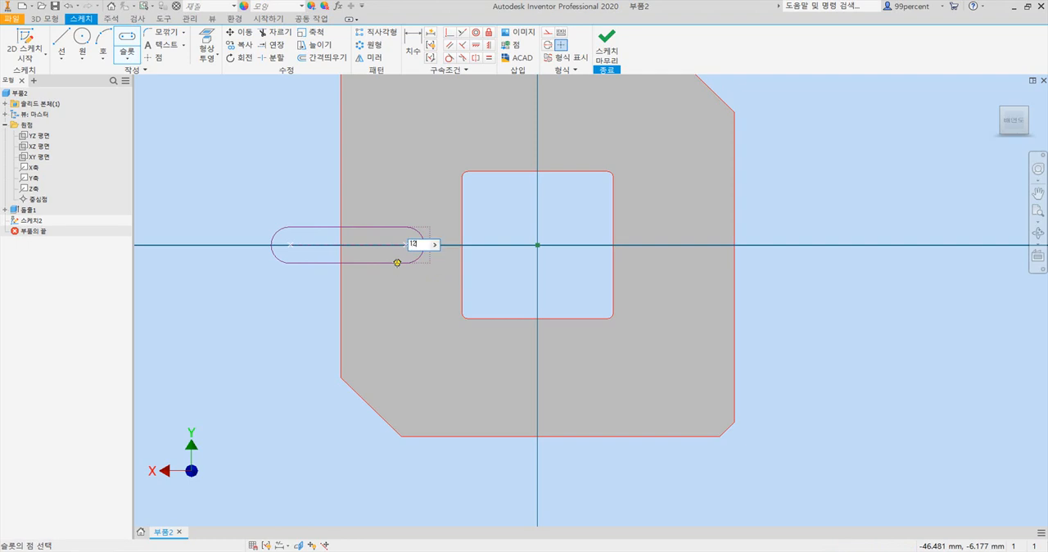
key(Return)
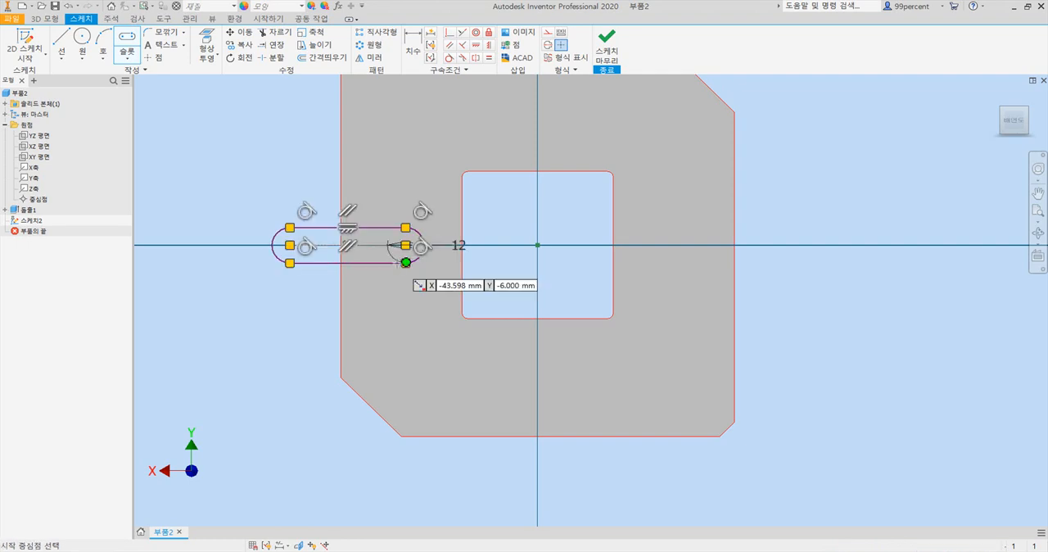
key(Escape)
drag(458, 246, 416, 212)
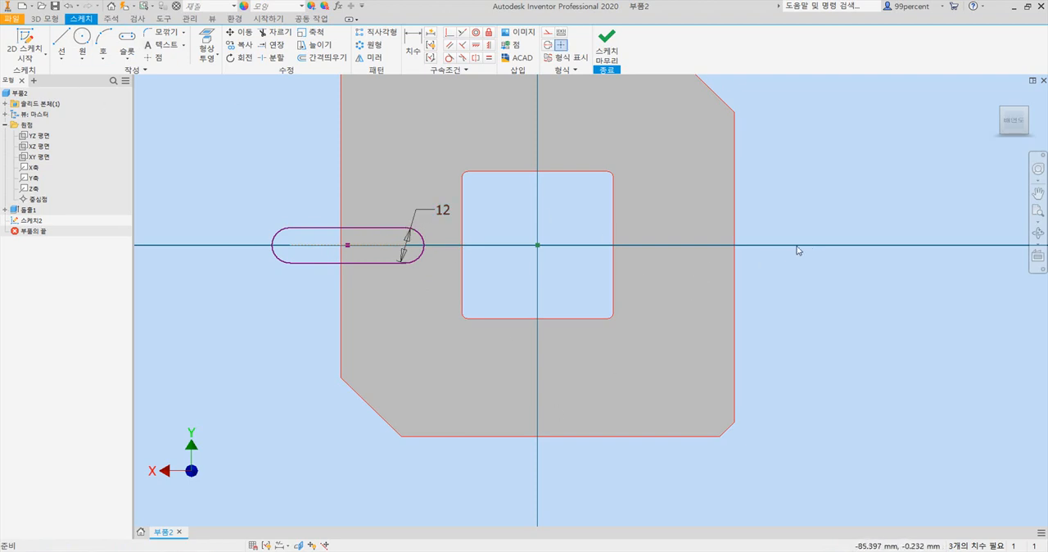
- Sketch a second horizontal slot 12 mm wide across the plate's right edge and move it slightly above the horizontal axis
click(124, 37)
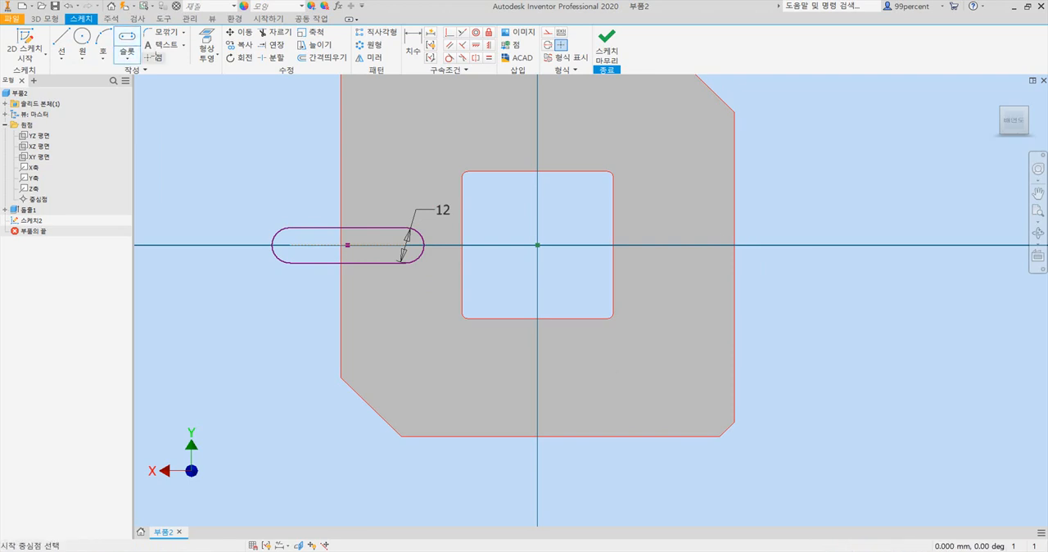
click(670, 245)
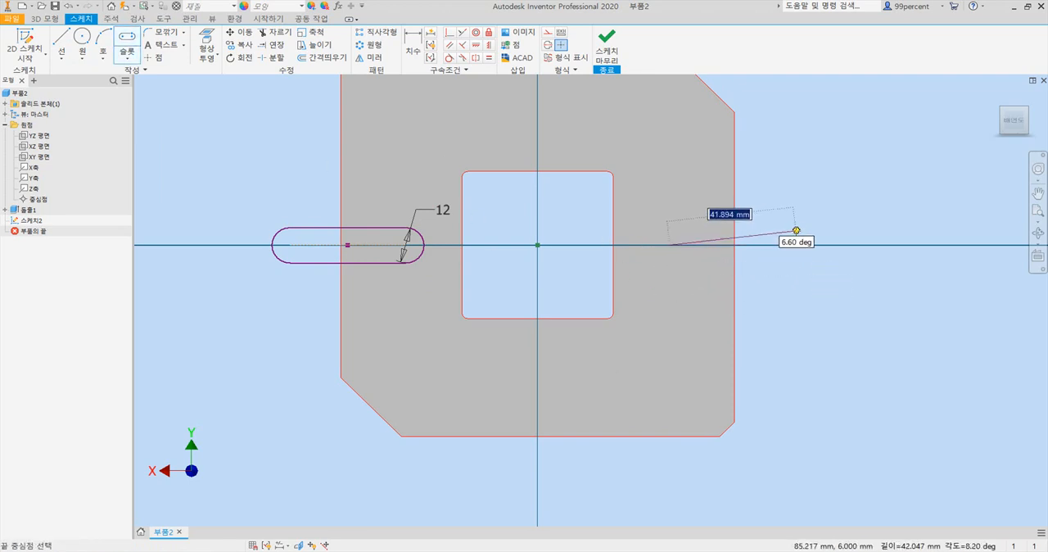
click(793, 245)
text(12)
key(Tab)
key(Return)
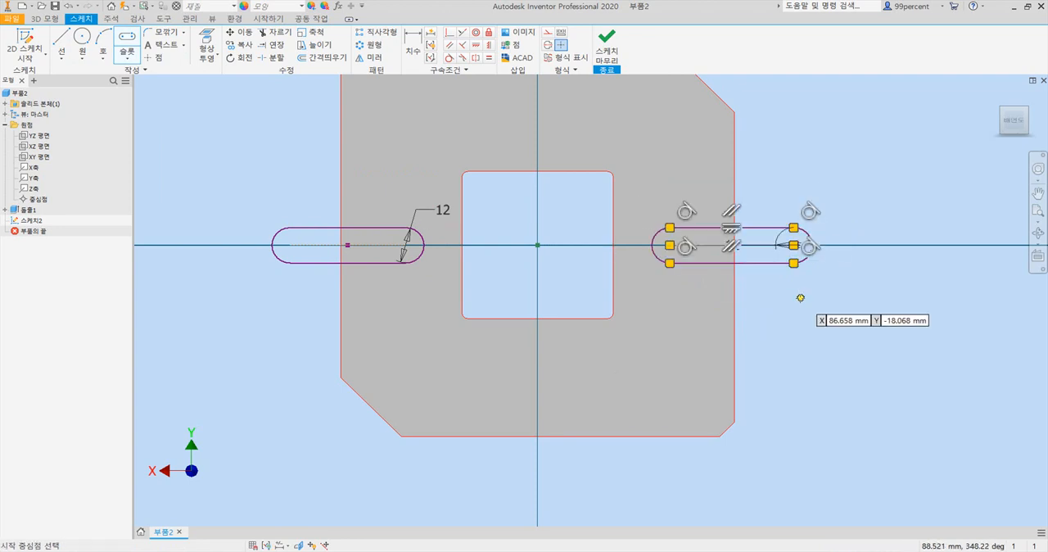
key(Escape)
drag(731, 244, 891, 178)
- Sketch a third 12 mm wide slot below the right-hand one, with centres about 46 mm apart, and reposition its width dimension
click(127, 38)
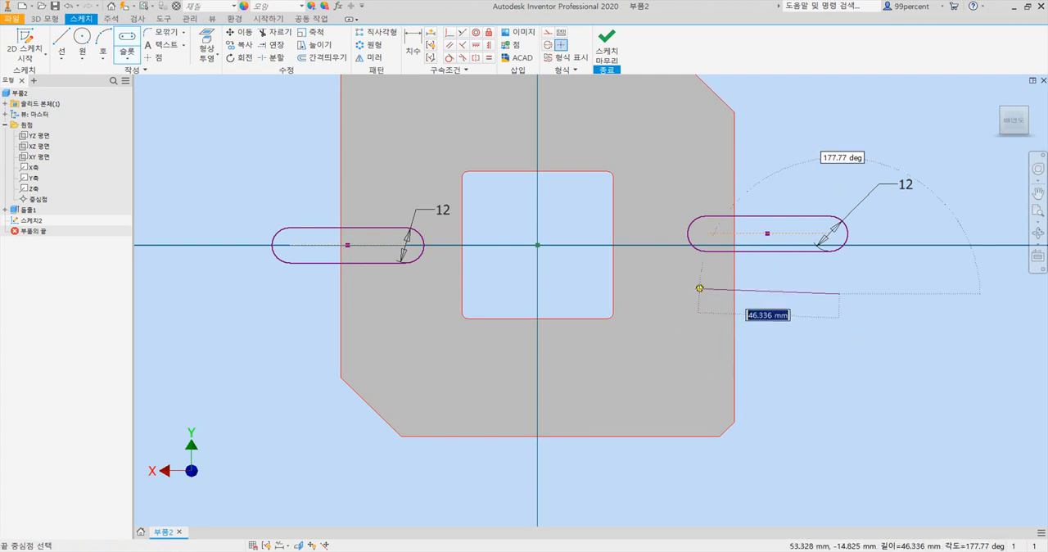
click(700, 294)
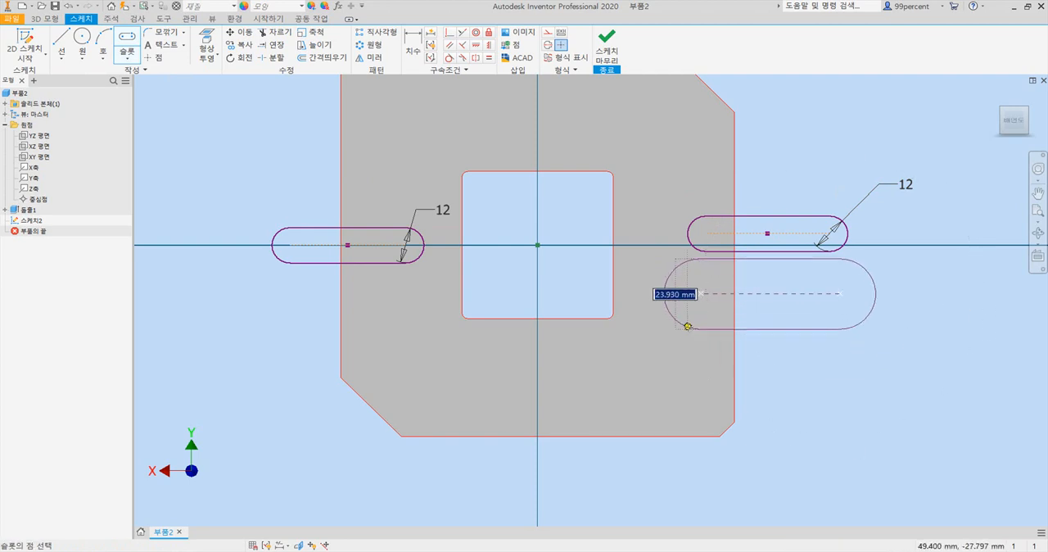
text(12)
key(Return)
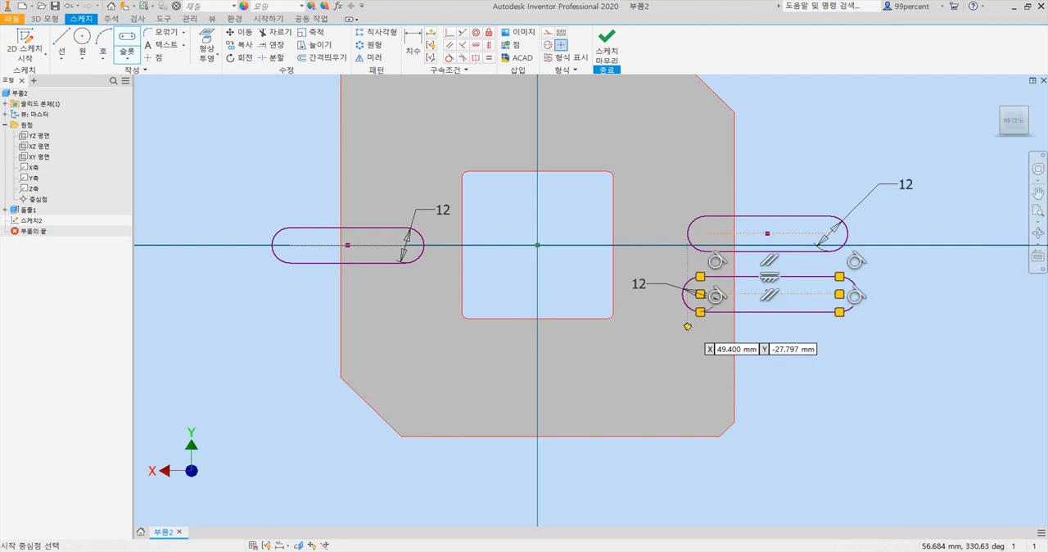
key(Escape)
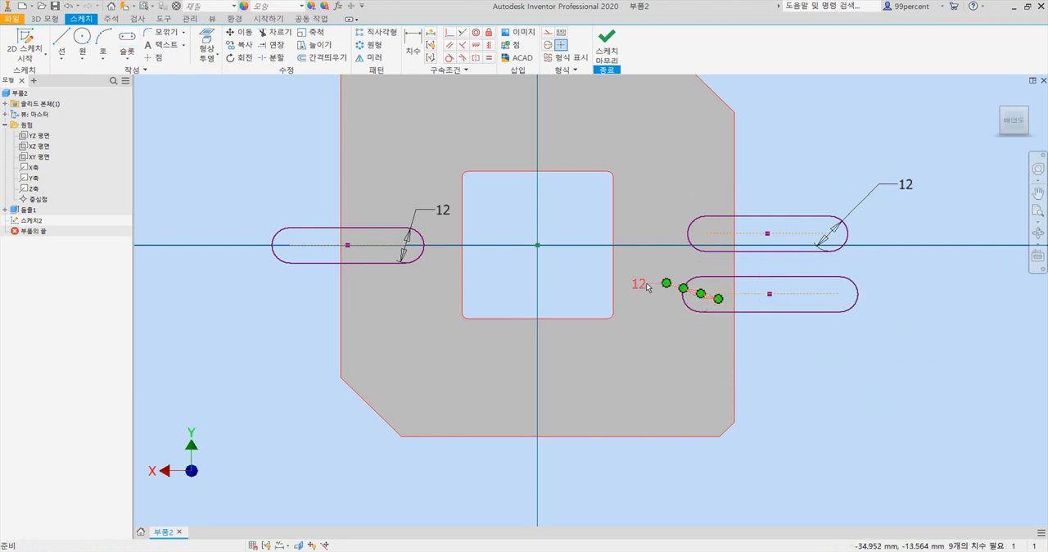
drag(643, 287, 665, 260)
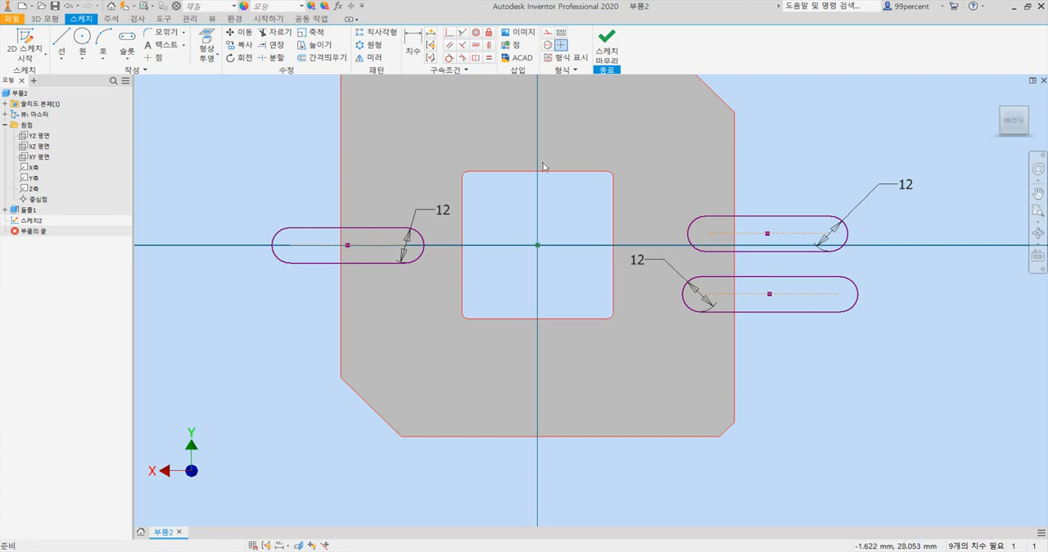
- Project the plate's left and right vertical edges into the sketch with Project Geometry
click(210, 54)
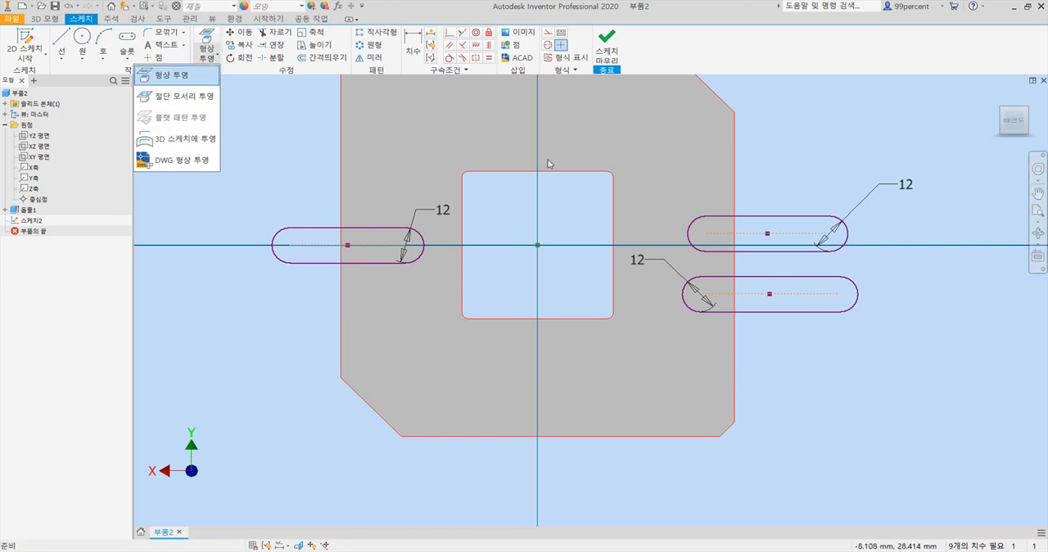
click(730, 167)
click(197, 41)
click(342, 155)
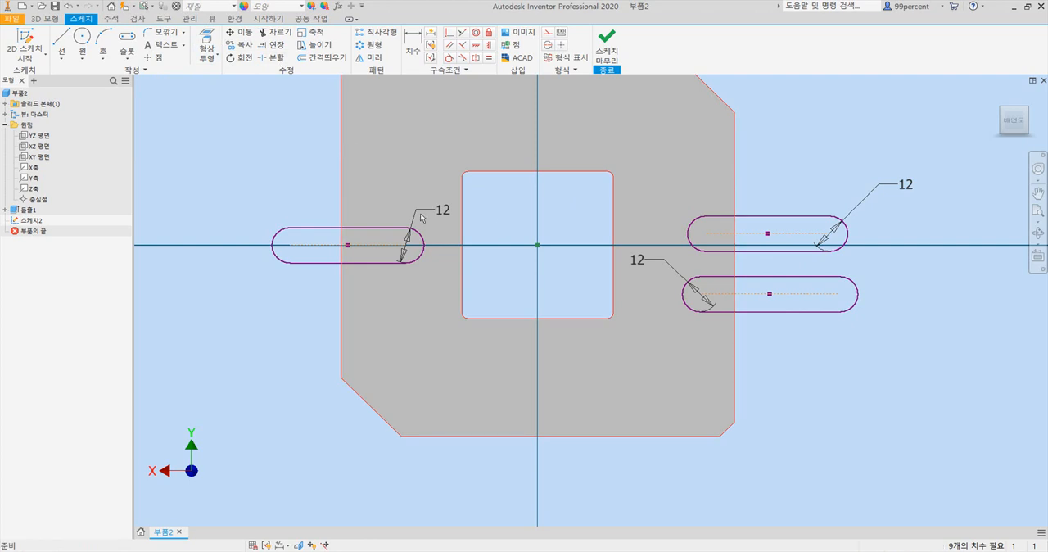
click(206, 41)
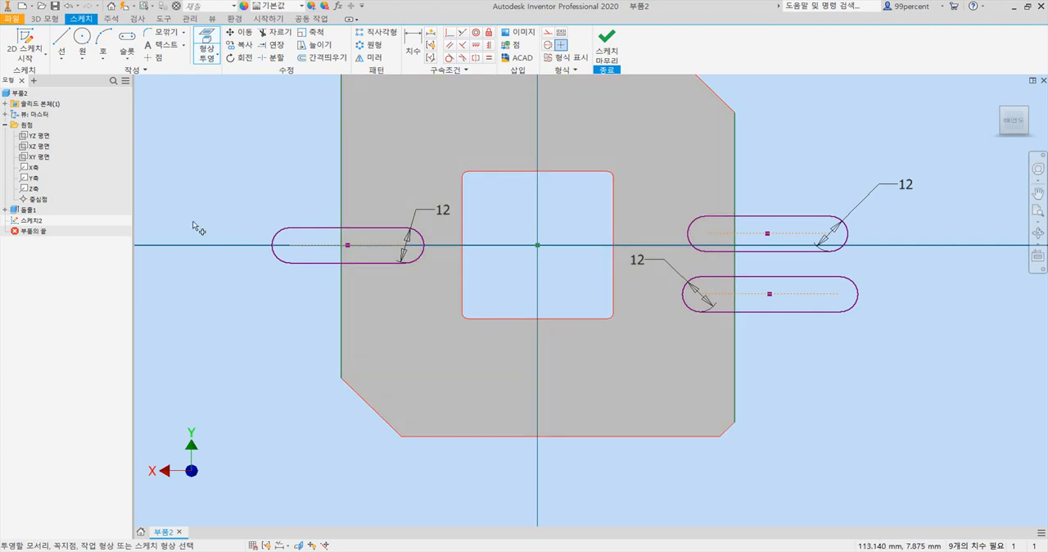
- Trim away the part of the left-hand slot that extends beyond the plate's left edge
scroll(344, 204, up, 3)
scroll(389, 238, down, 5)
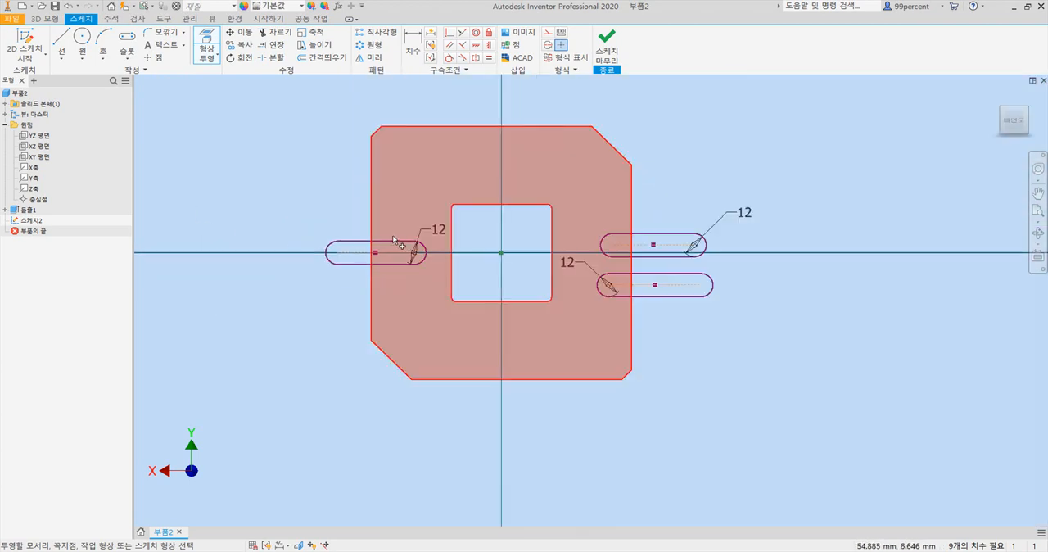
click(276, 33)
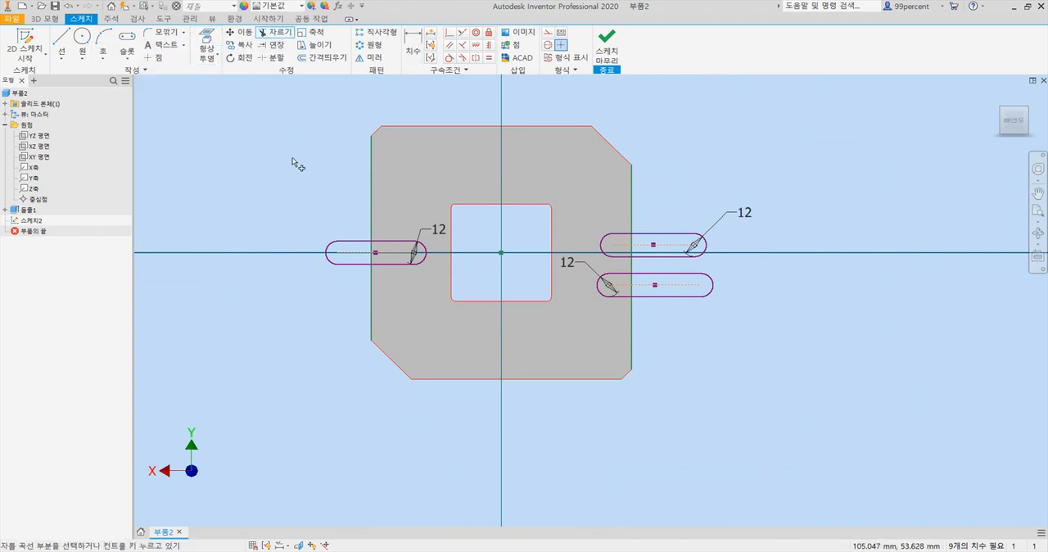
click(329, 256)
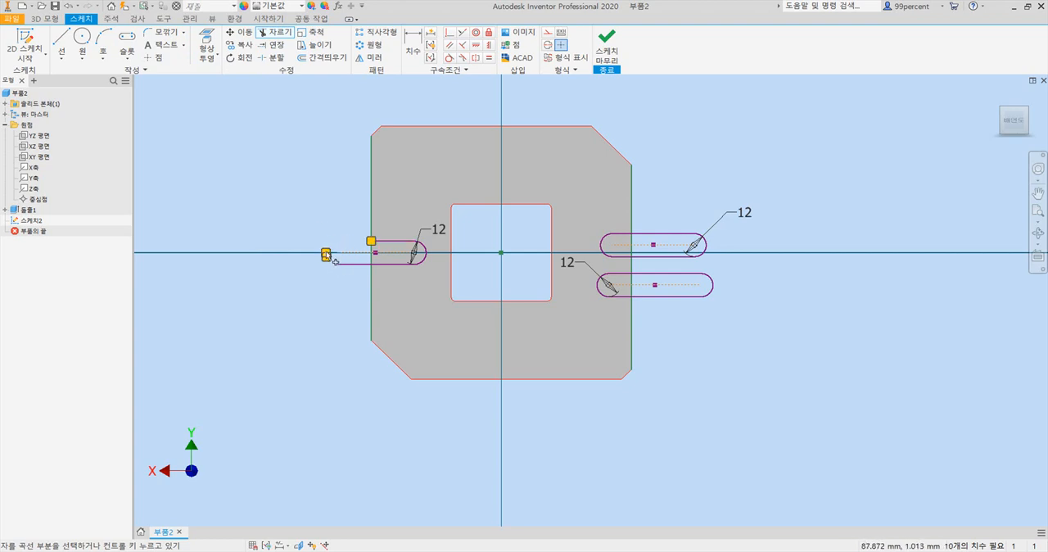
click(354, 264)
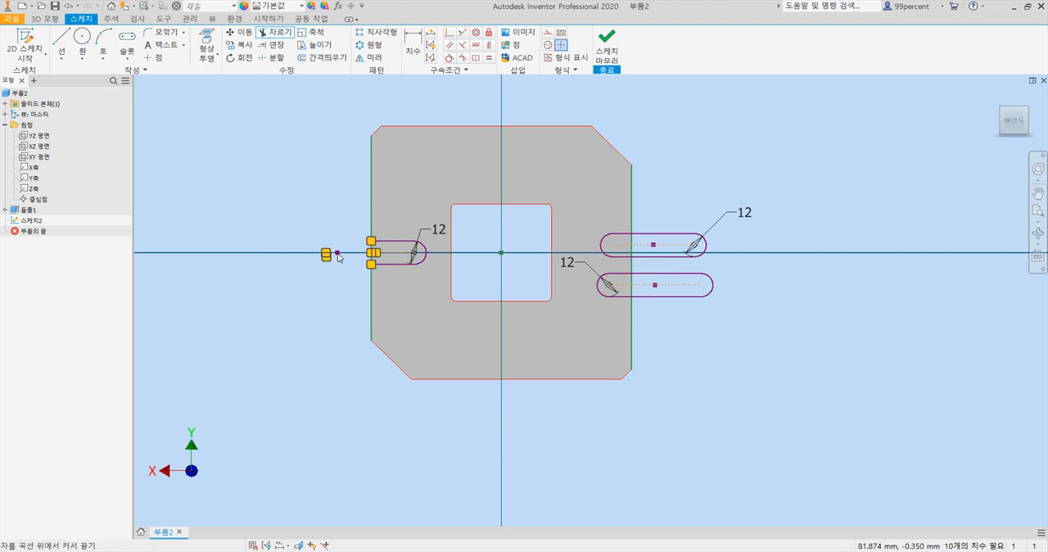
- Try to trim the upper right-hand slot's outline beyond the plate's right edge, including its outer end arc
scroll(695, 258, up, 3)
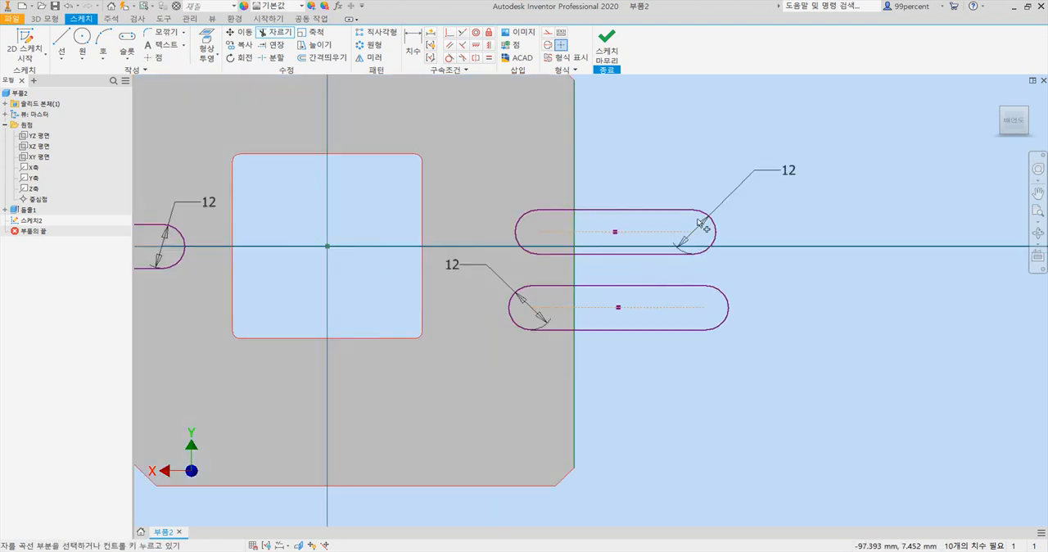
click(704, 217)
click(683, 212)
click(661, 254)
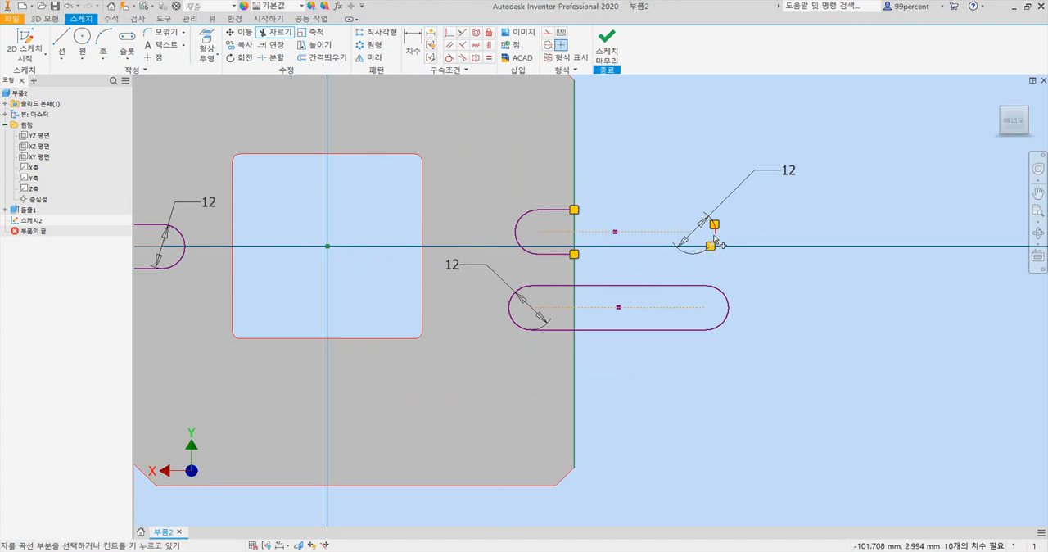
click(715, 233)
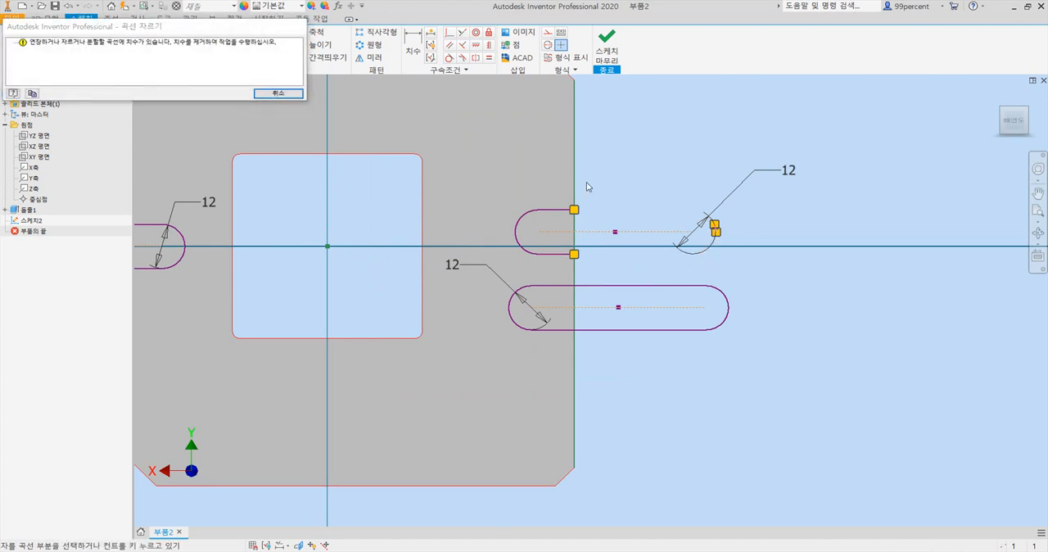
key(Escape)
key(Escape)
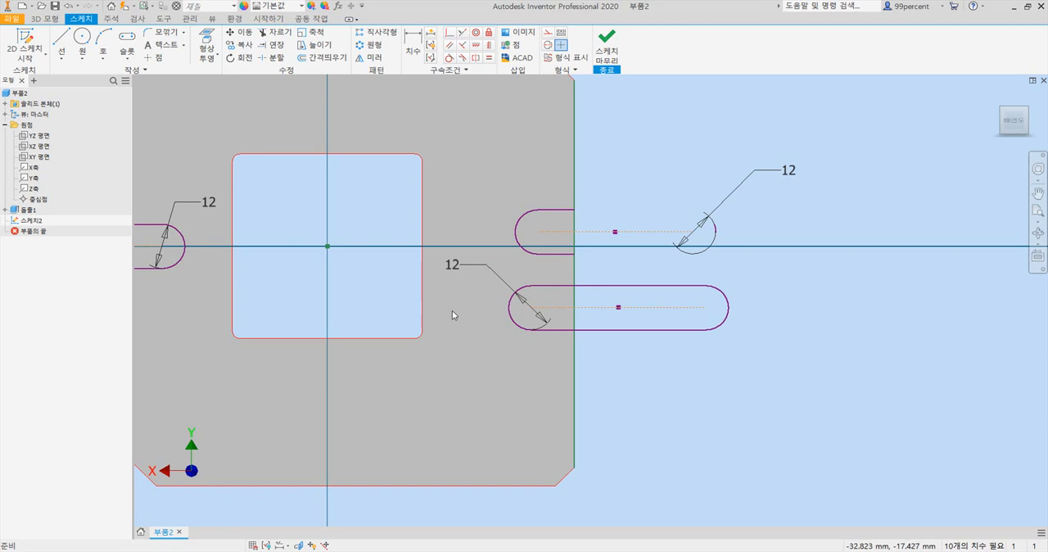
- Trim the lower right-hand slot at the plate's right edge and delete all remaining geometry of the upper right-hand slot
click(597, 288)
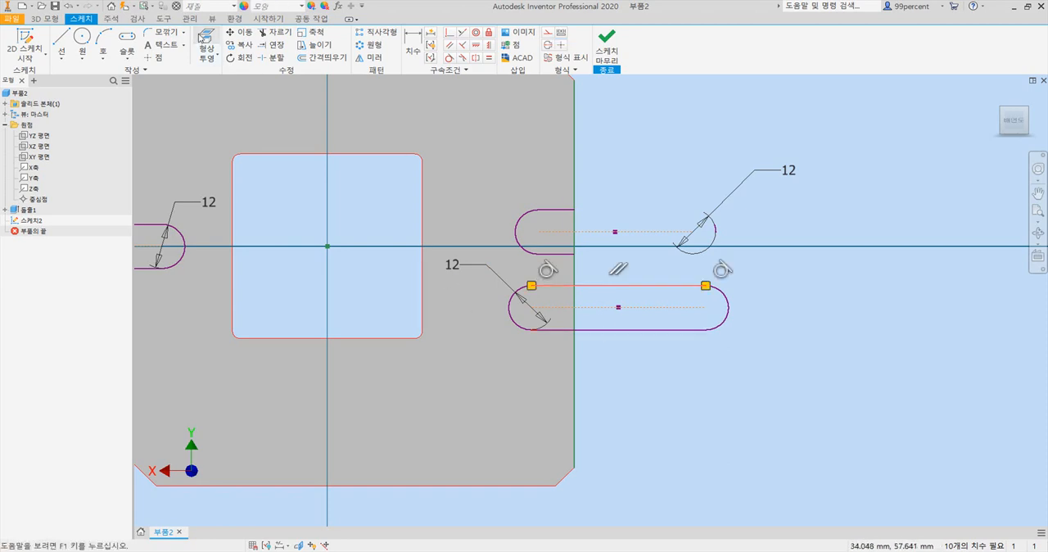
click(262, 32)
click(603, 286)
click(602, 331)
mouse_move(720, 329)
mouse_down()
mouse_move(729, 302)
mouse_move(661, 310)
mouse_up()
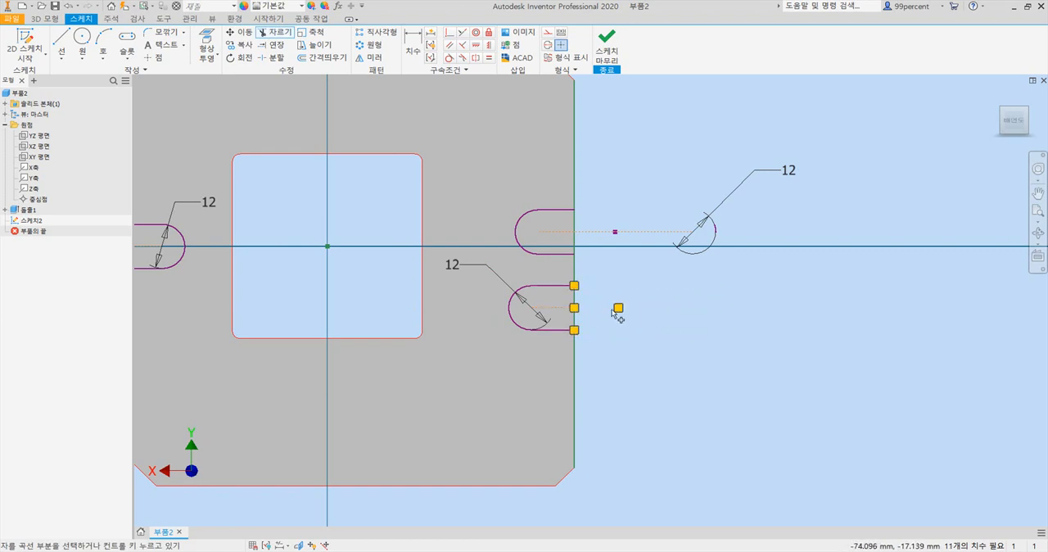
key(Escape)
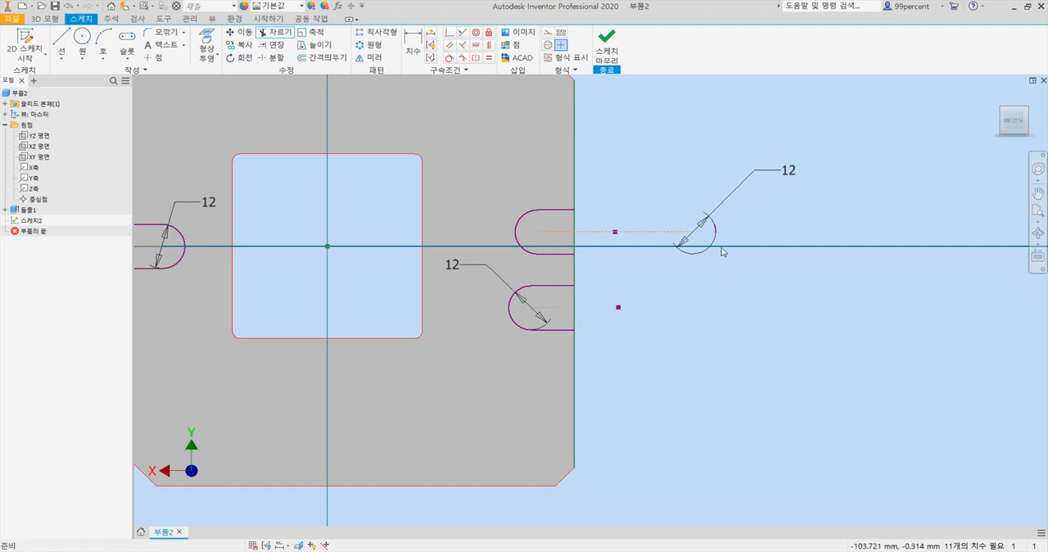
drag(481, 180, 762, 263)
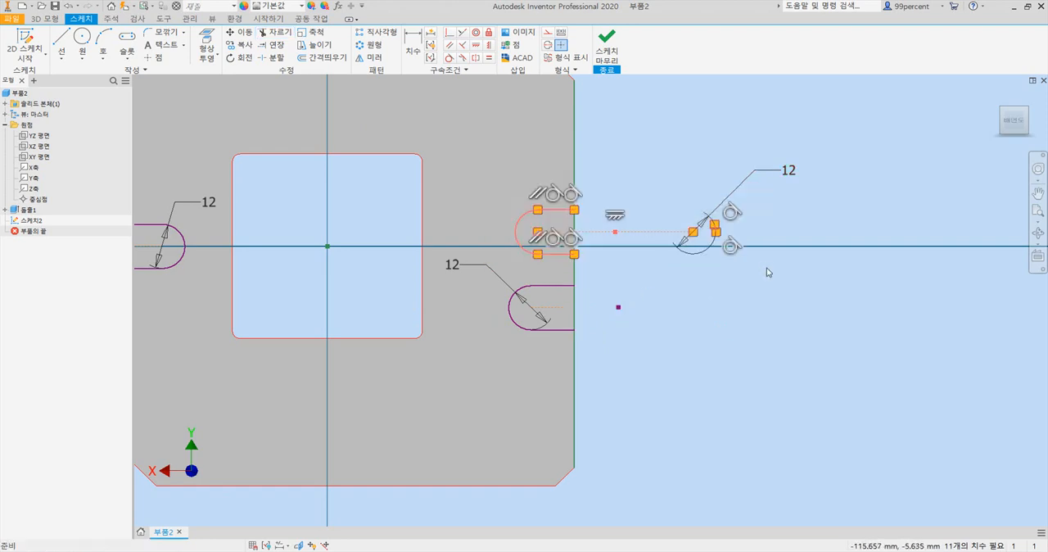
key(Delete)
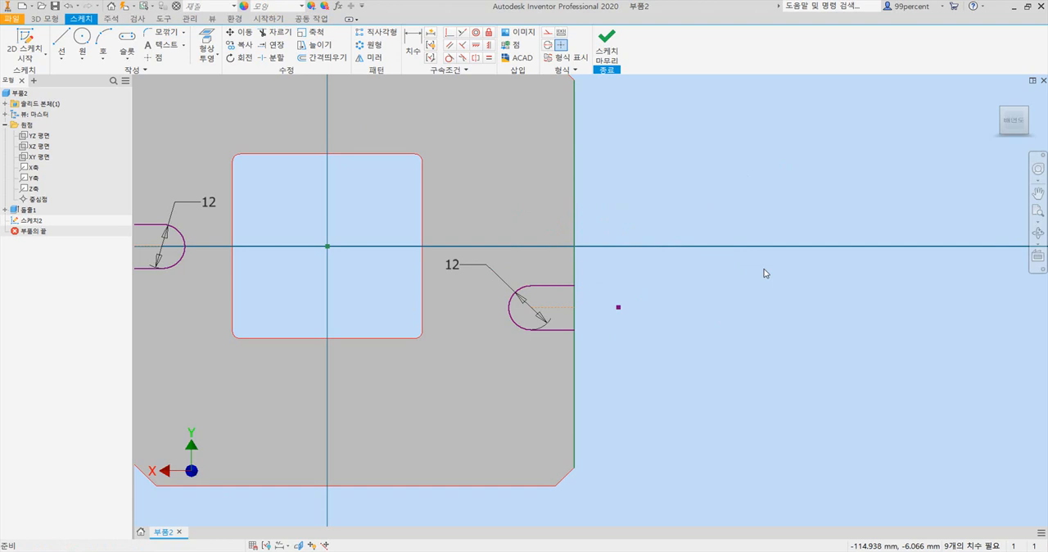
- Align the right-hand and left-hand slots' center points with the sketch origin using horizontal constraints
middle_drag(485, 315, 613, 296)
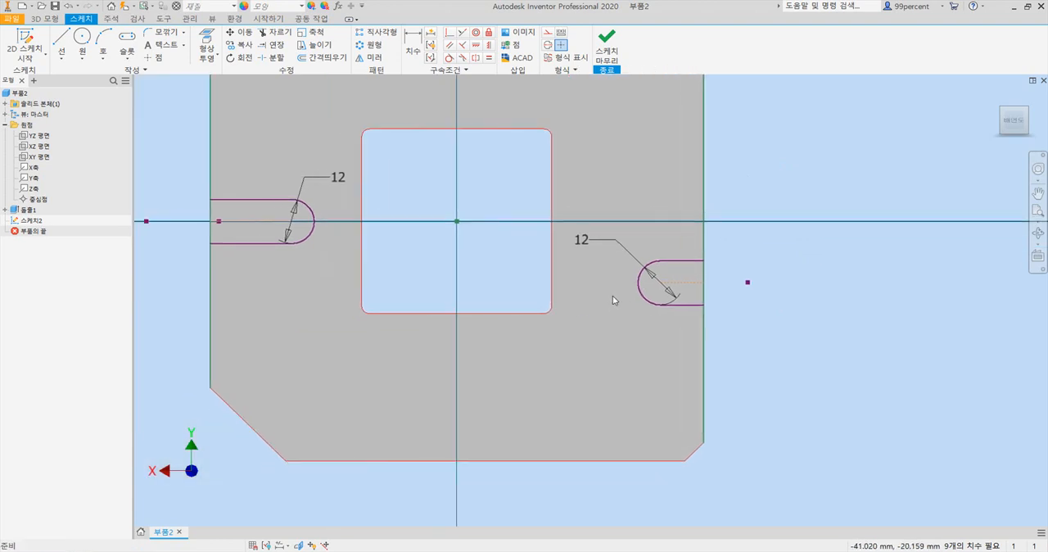
click(479, 49)
click(457, 222)
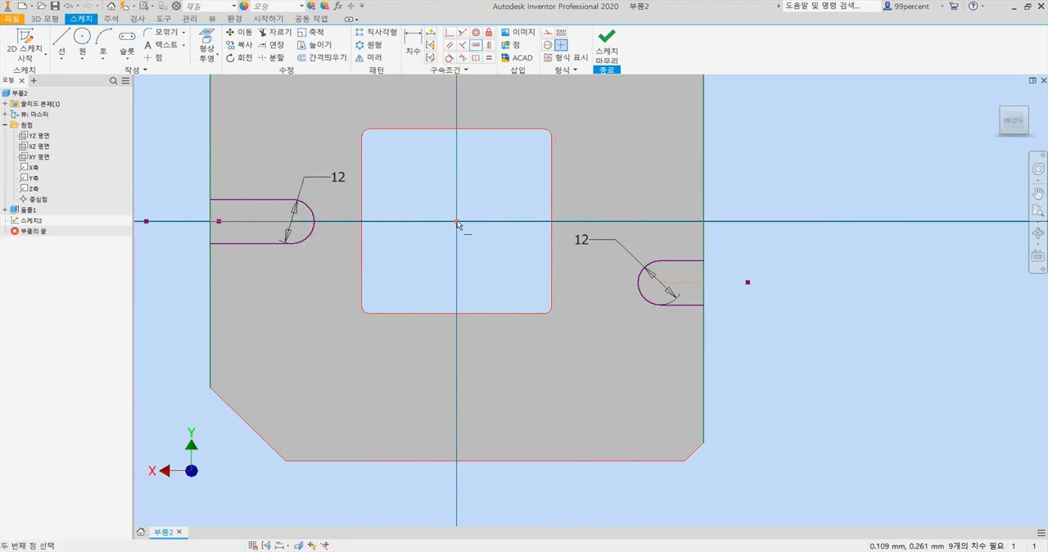
click(747, 283)
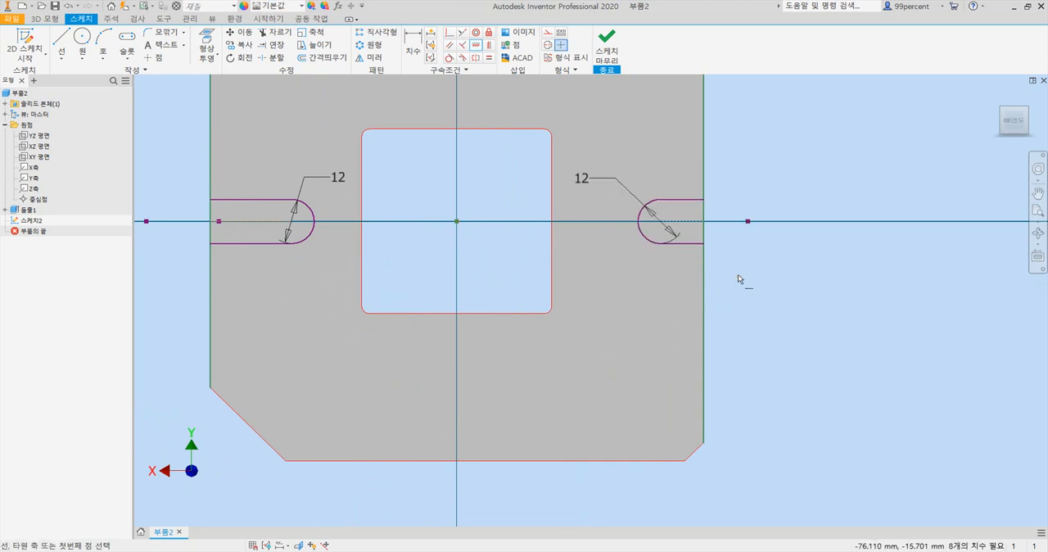
click(220, 221)
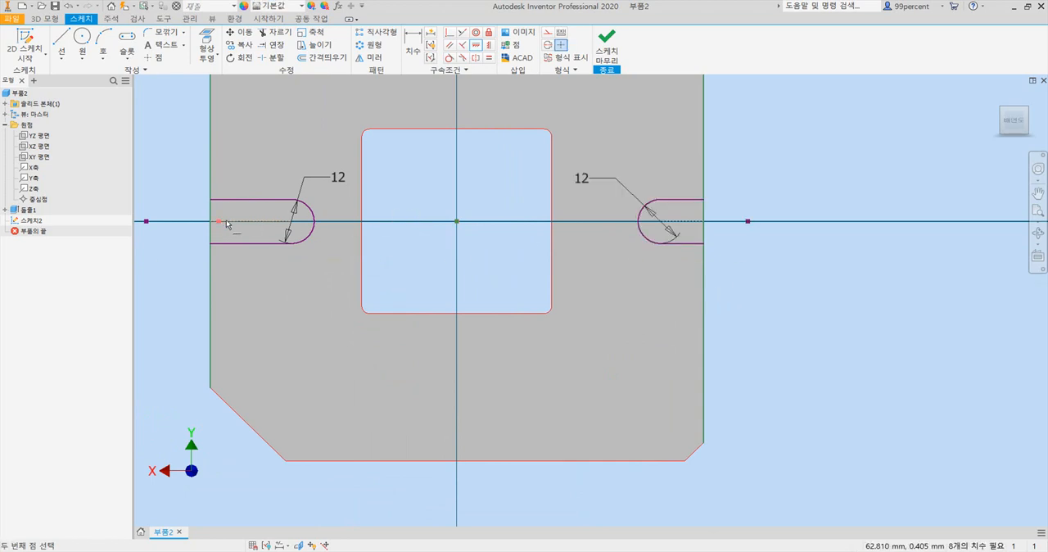
click(456, 221)
click(456, 222)
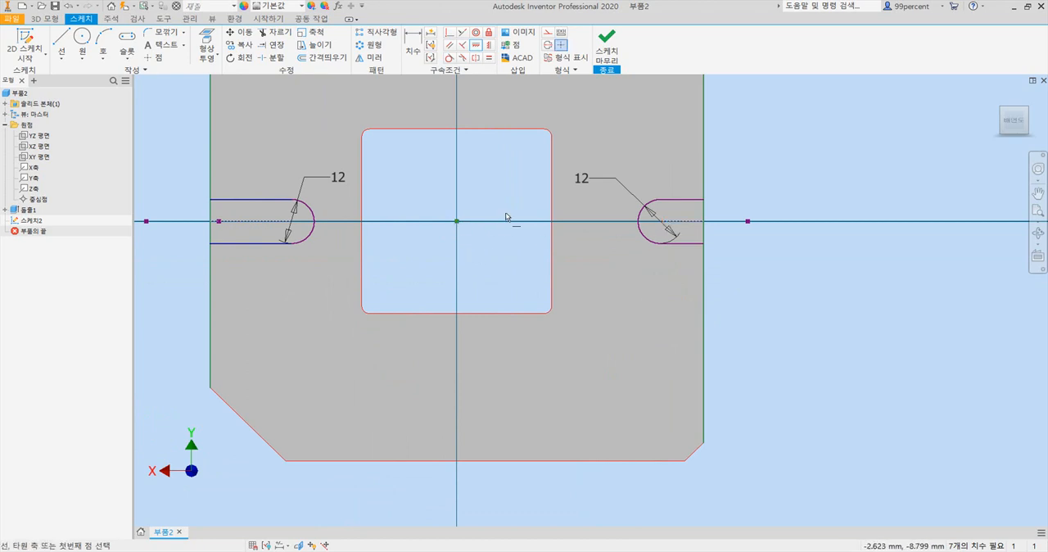
click(415, 45)
click(637, 222)
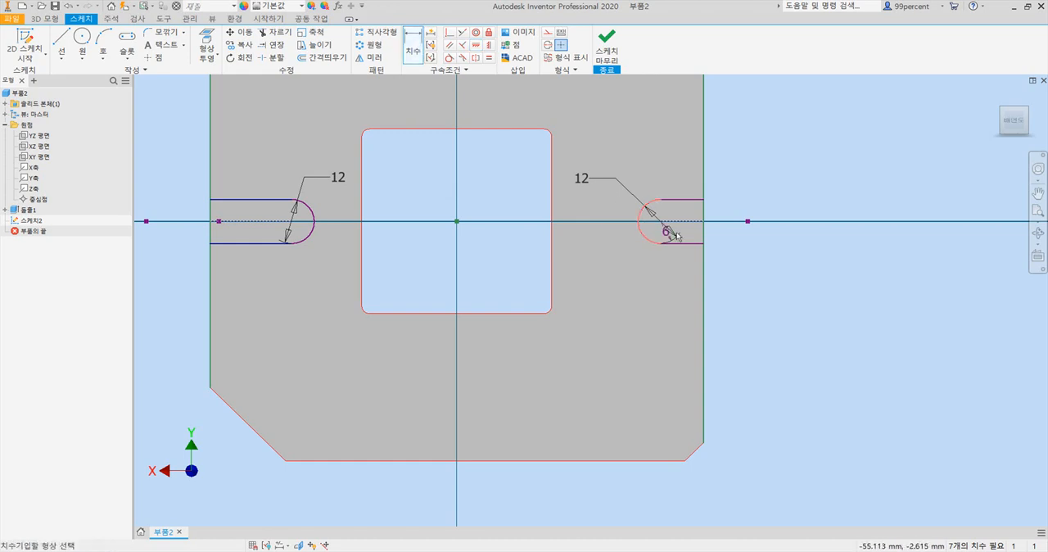
click(703, 241)
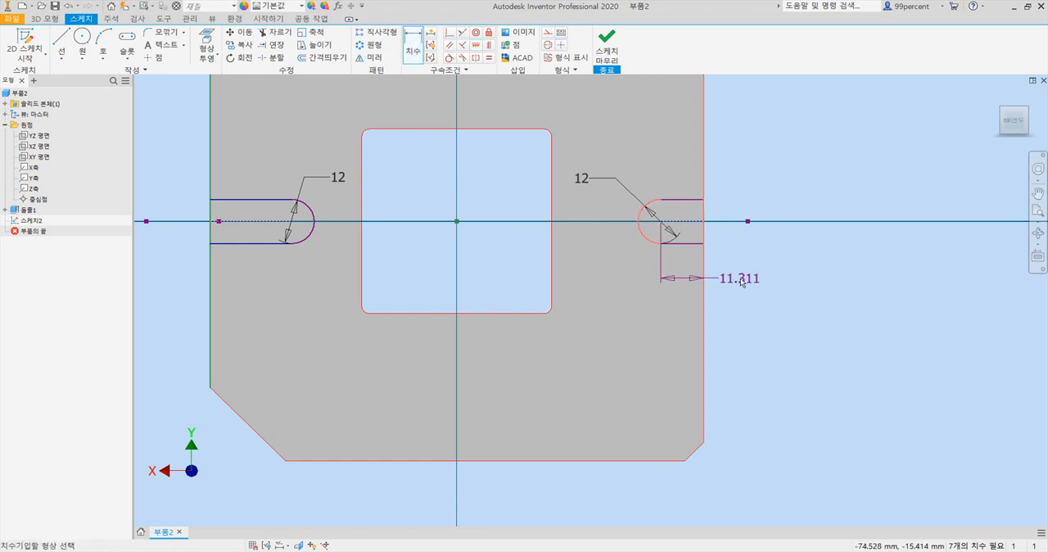
key(Escape)
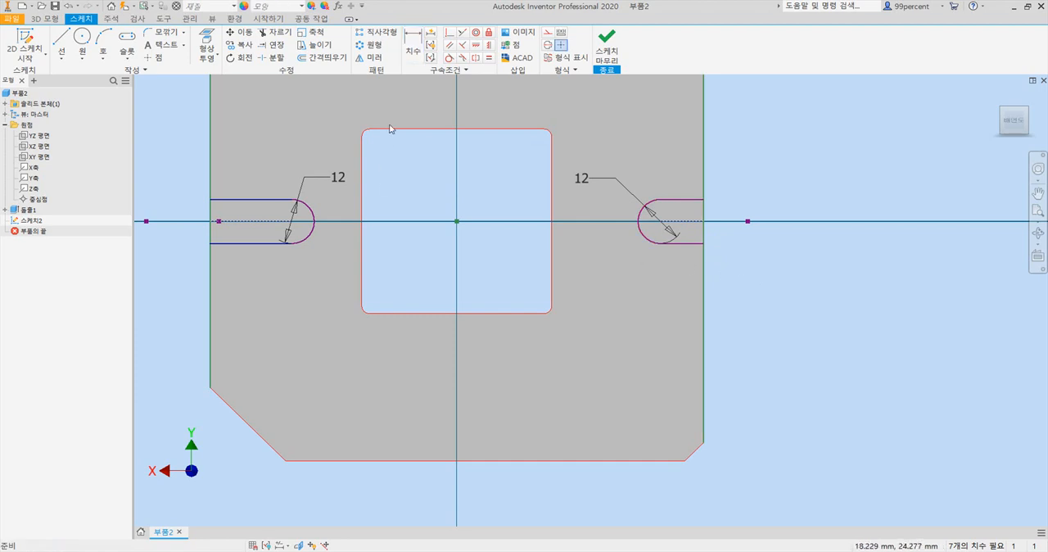
click(407, 71)
click(313, 226)
click(211, 245)
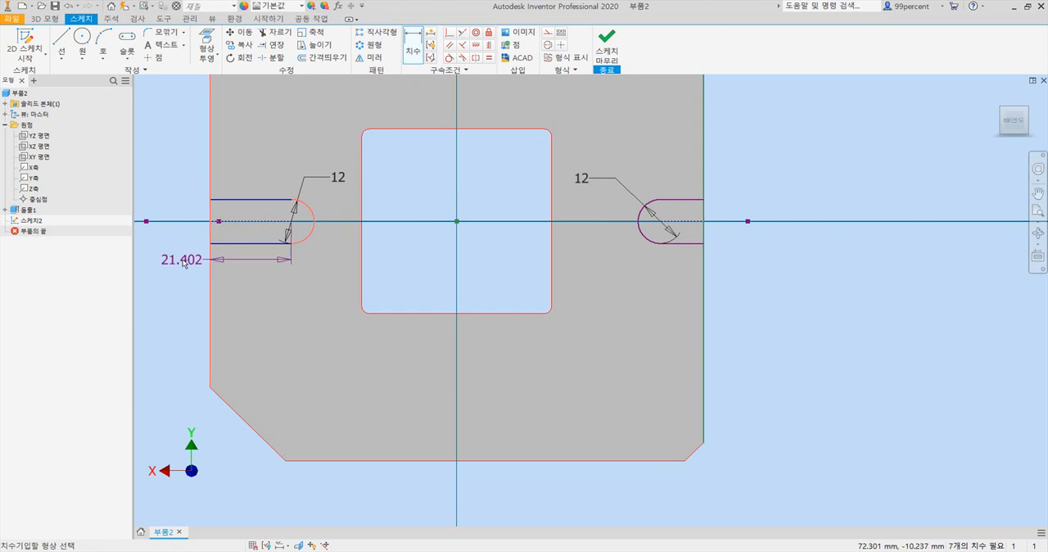
key(Escape)
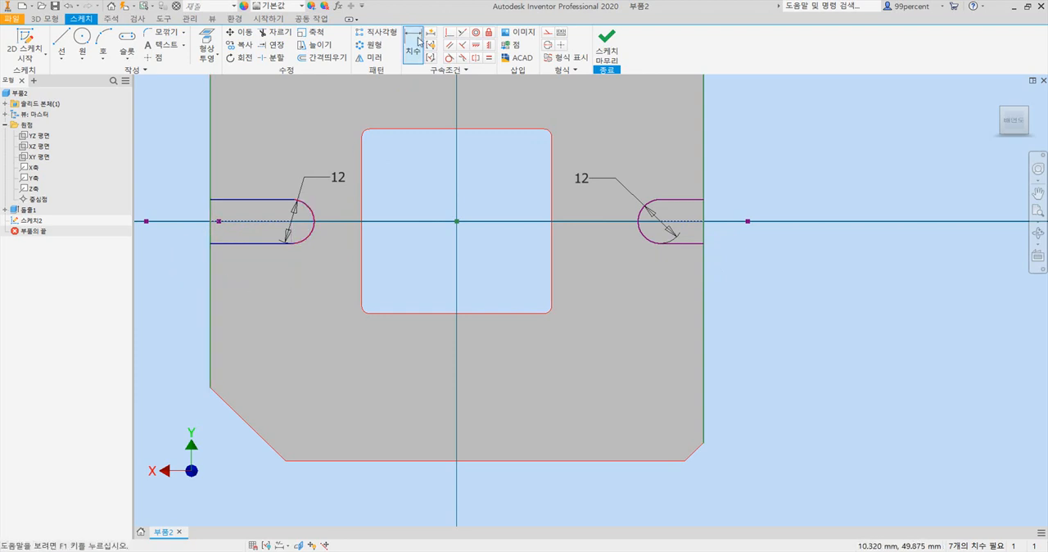
- Dimension the left-hand slot from the plate's left edge to the outermost point of its rounded end as 21 mm
click(212, 185)
click(317, 225)
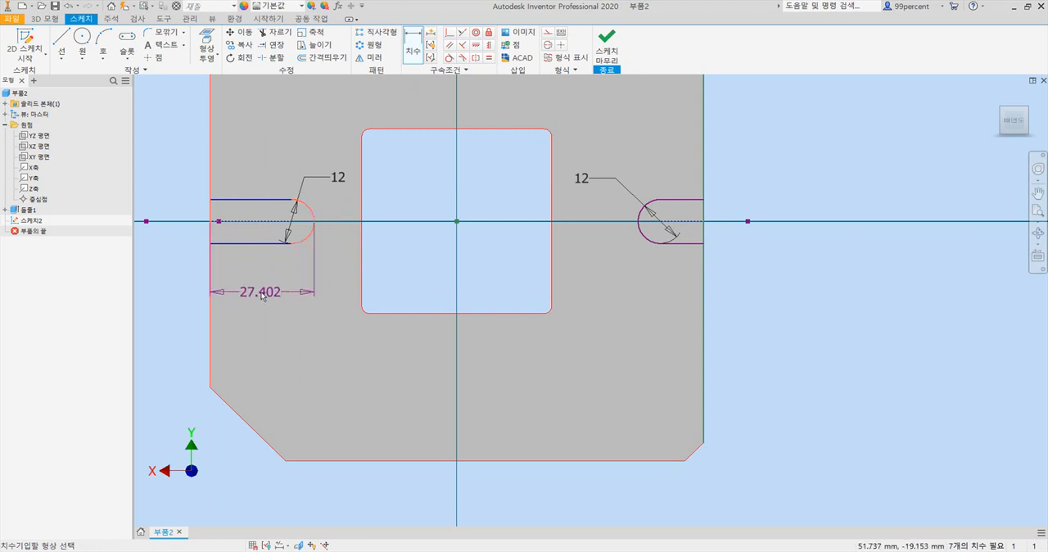
click(265, 297)
text(21)
key(Return)
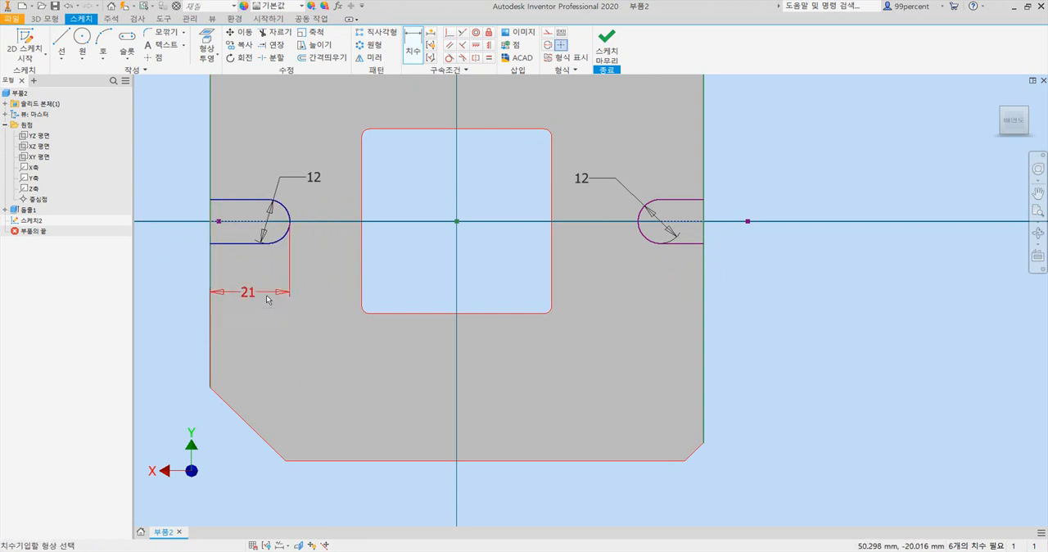
- Dimension the right-hand slot from the plate's right edge to the outermost point of its rounded end as 21 mm
click(703, 304)
key(Escape)
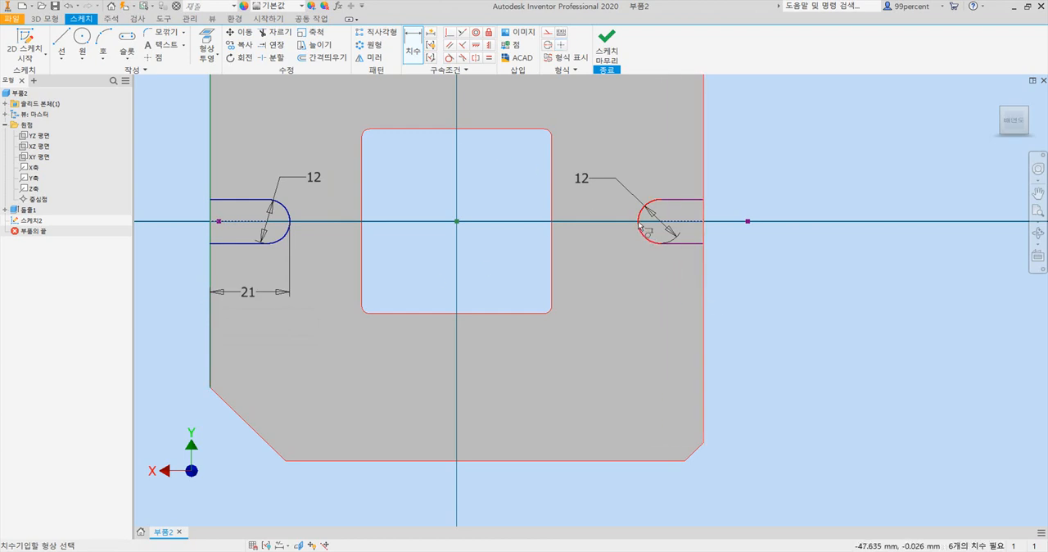
scroll(639, 226, up, 3)
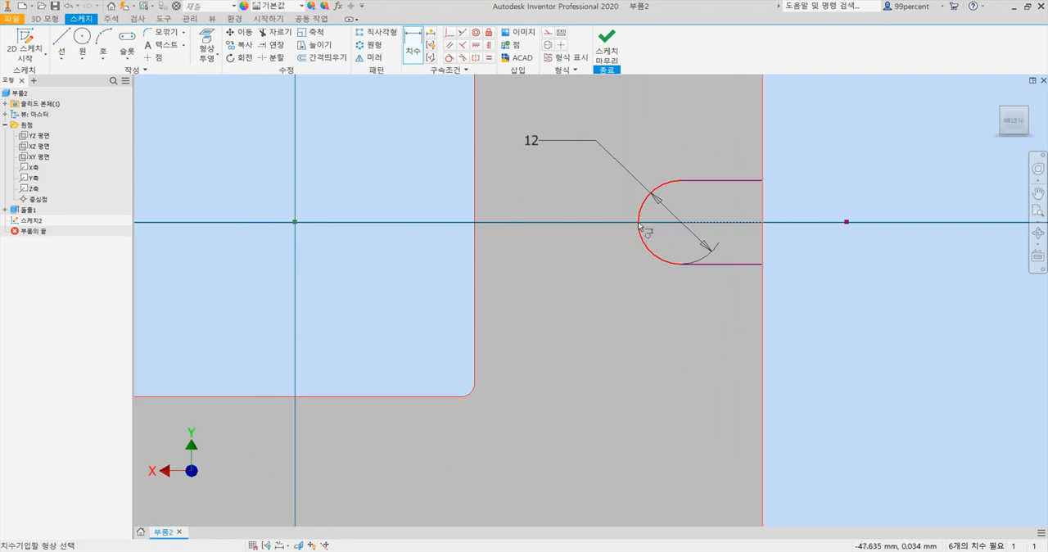
click(639, 227)
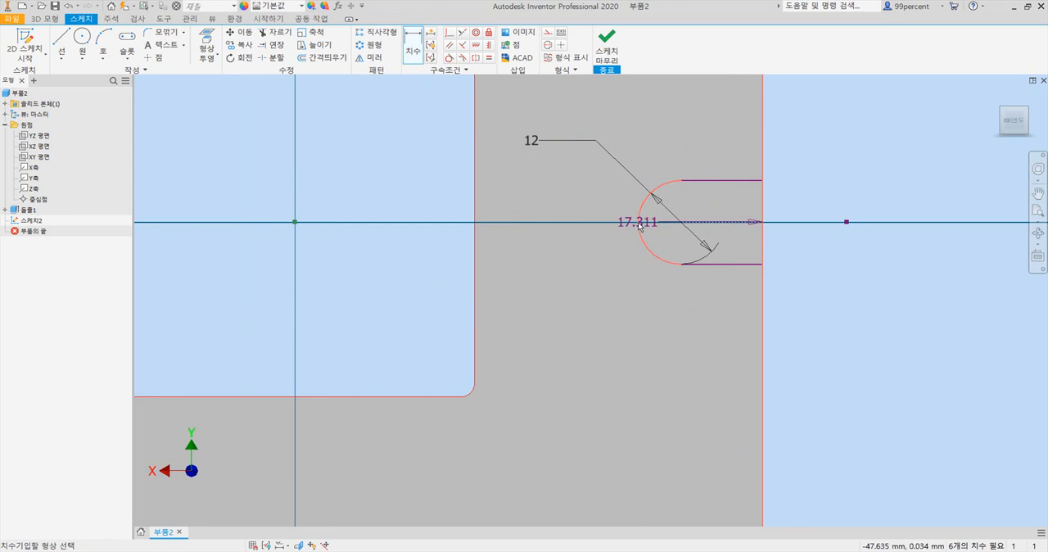
click(712, 358)
text(21)
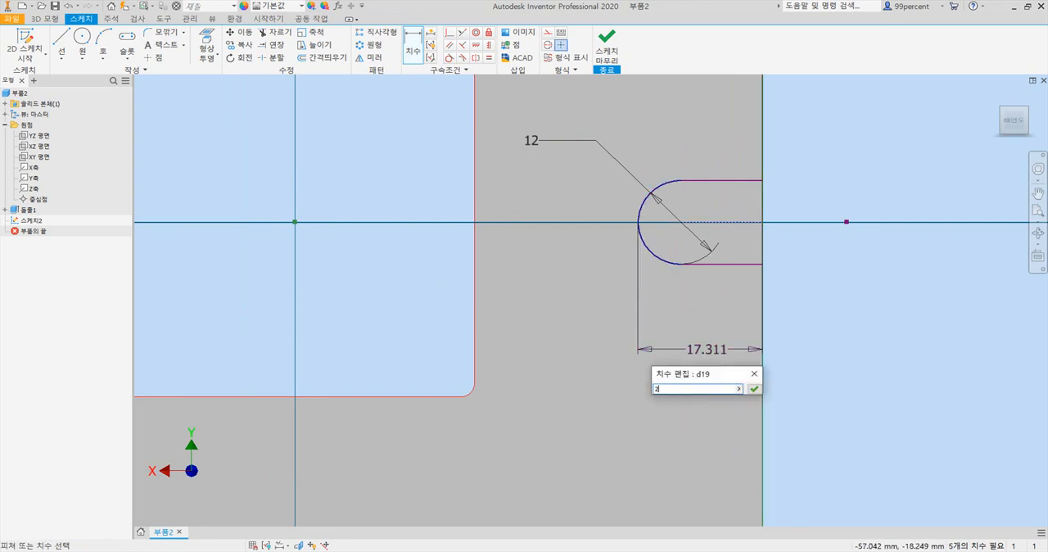
key(Return)
- Check the slots against the PDF drawing in Adobe Acrobat Pro, and constrain the right-hand slot's upper straight edge horizontally in Inventor
scroll(620, 407, down, 2)
scroll(455, 424, down, 2)
mouse_move(454, 425)
middle_down()
mouse_move(531, 393)
mouse_move(534, 365)
middle_up()
click(528, 550)
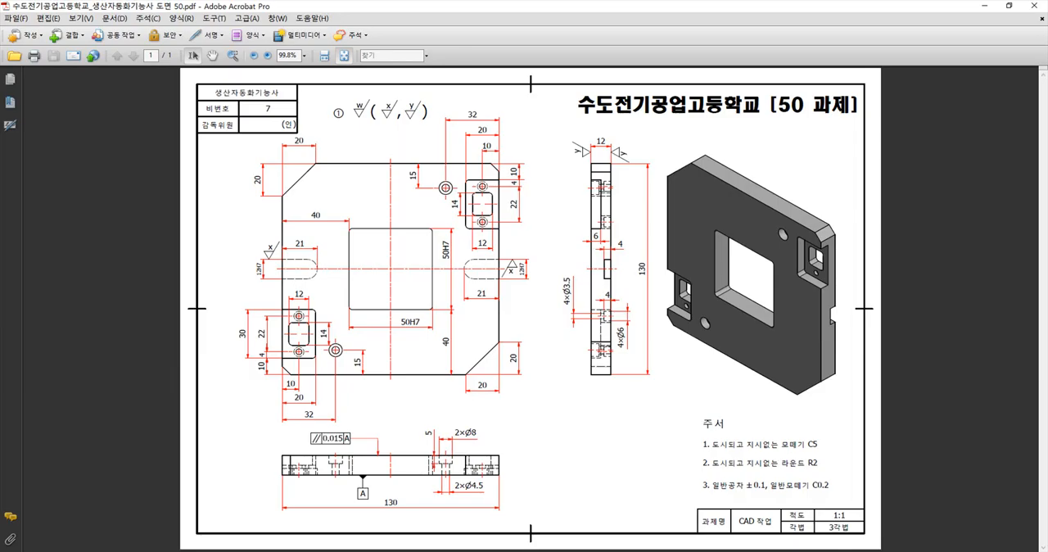
click(532, 551)
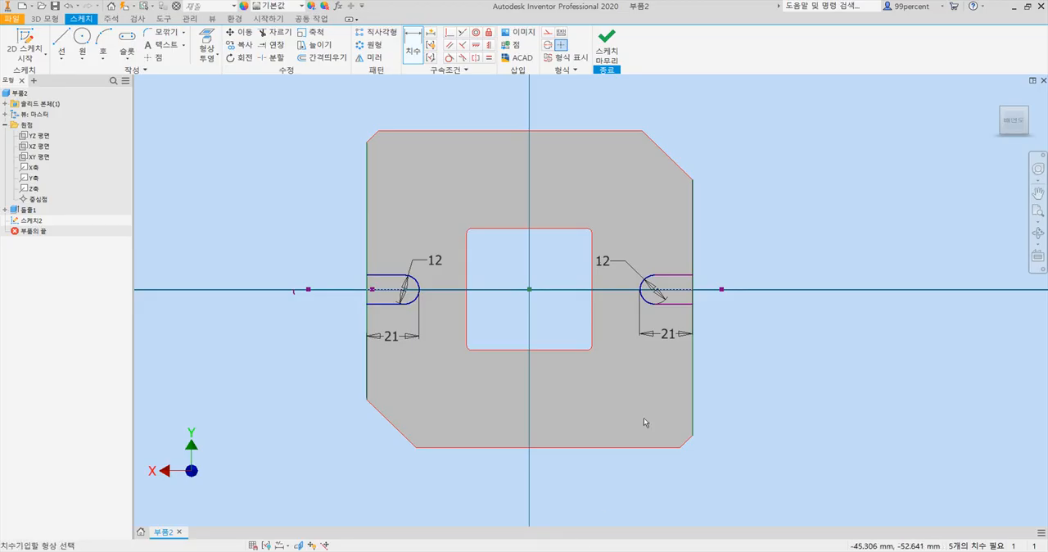
scroll(666, 296, up, 3)
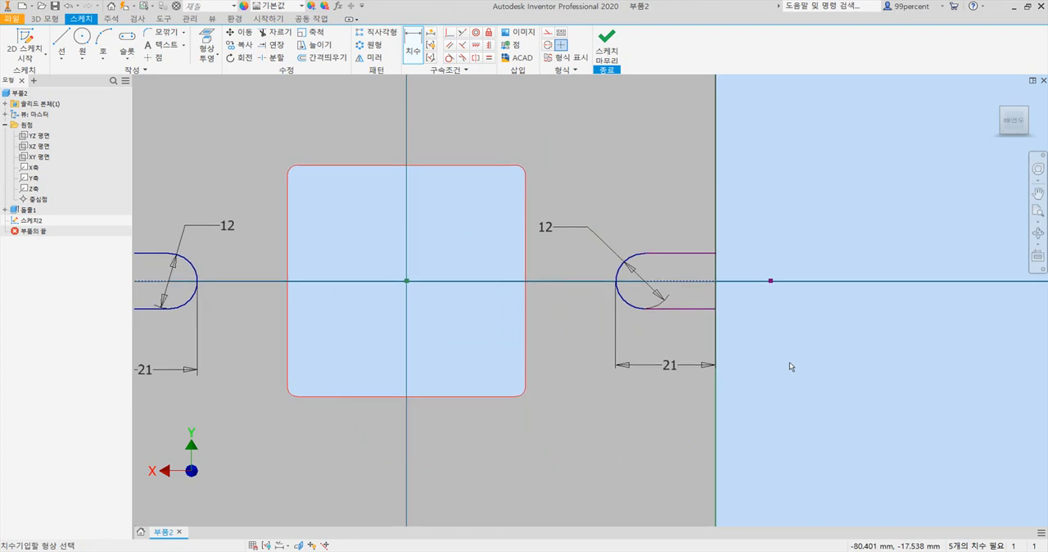
scroll(788, 364, down, 3)
middle_drag(789, 362, 792, 299)
click(475, 45)
click(721, 234)
click(720, 265)
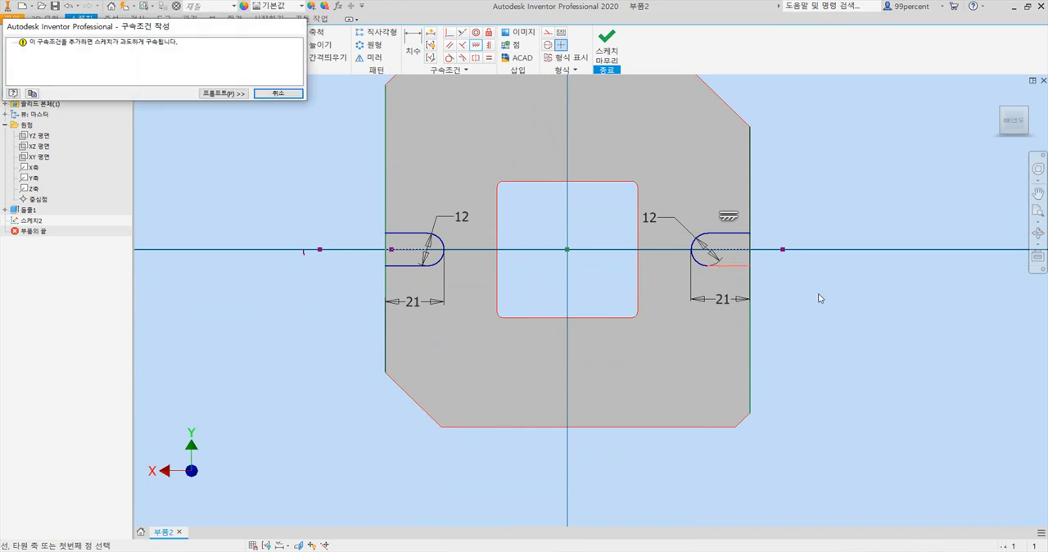
click(278, 93)
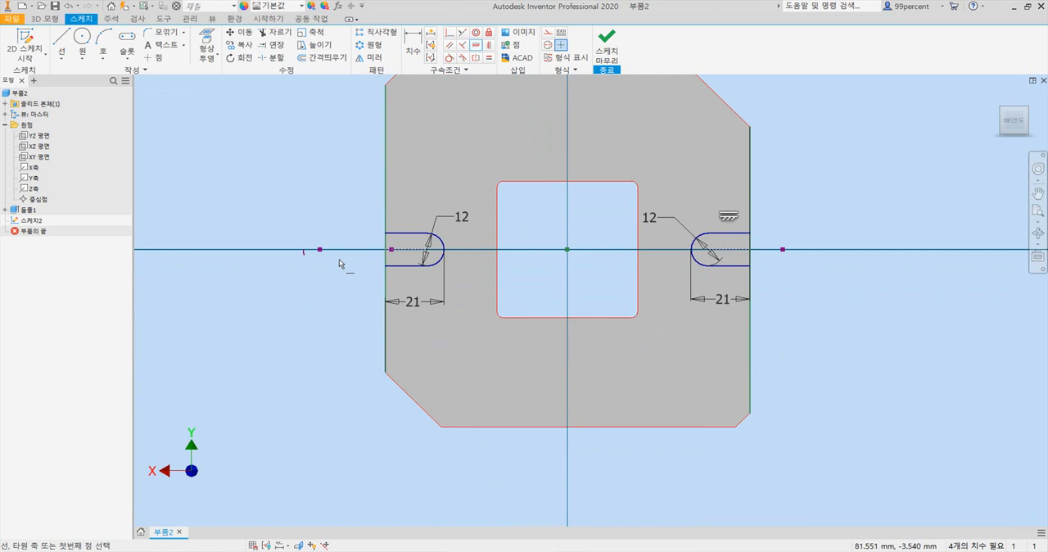
key(Escape)
- Delete the leftover slot geometry outside the plate's left and right edges and constrain the left-hand slot's upper straight edge horizontally
drag(336, 272, 262, 227)
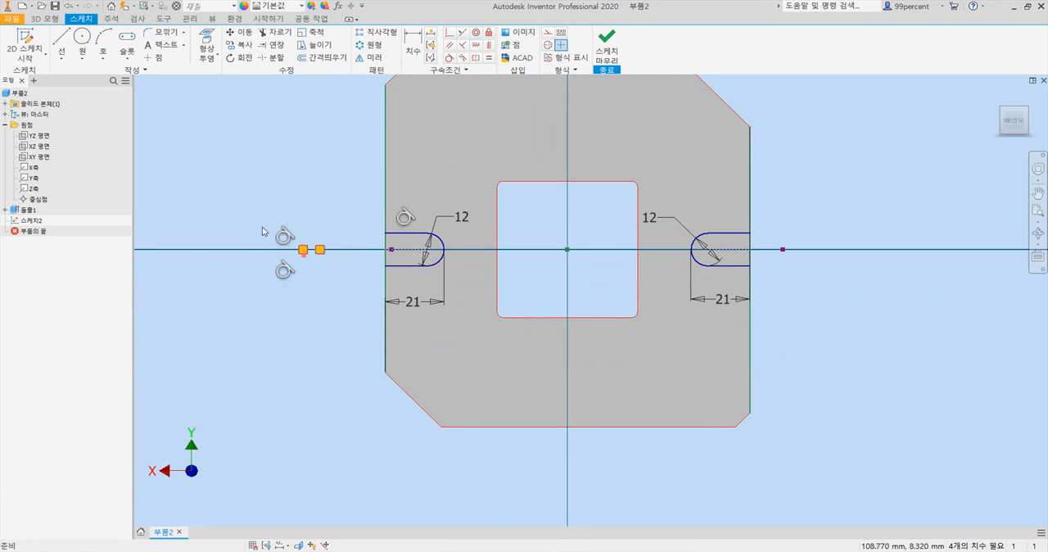
key(Delete)
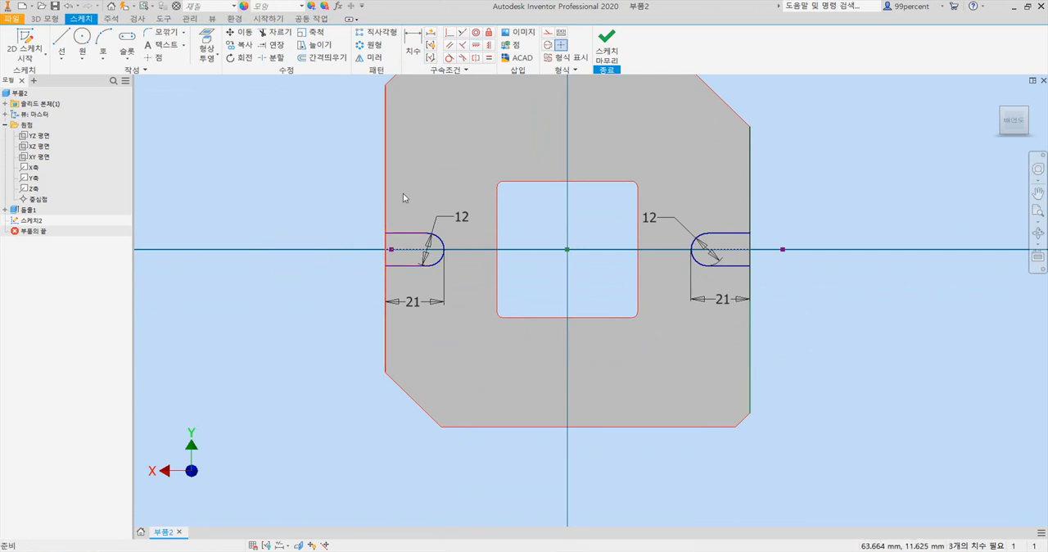
click(476, 49)
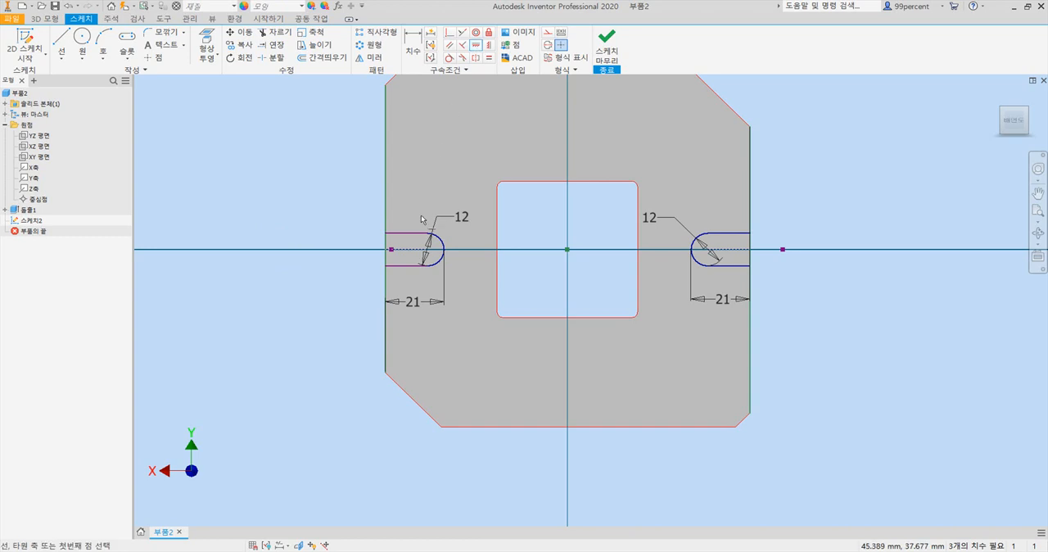
click(417, 270)
click(281, 94)
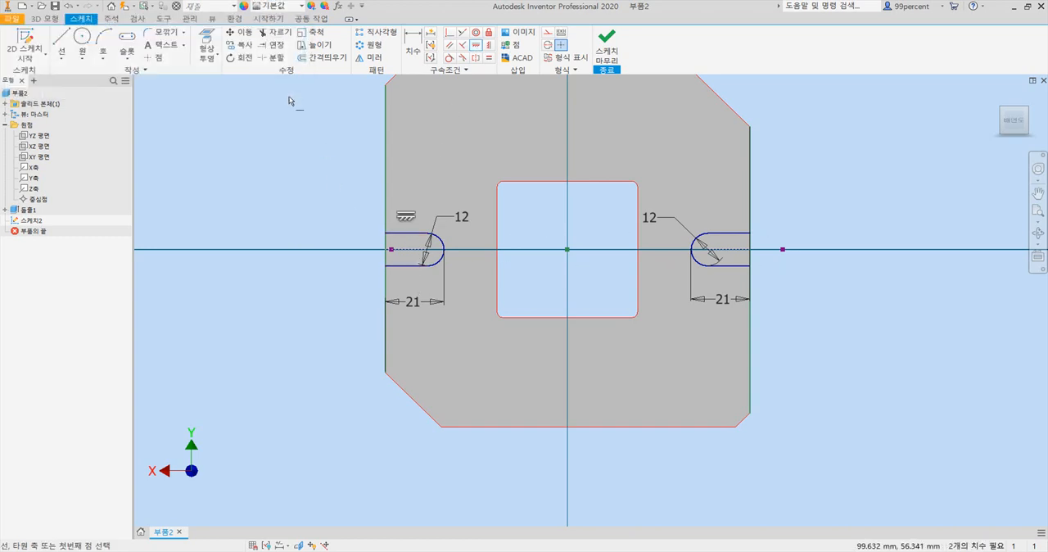
key(Escape)
drag(765, 219, 826, 296)
key(Delete)
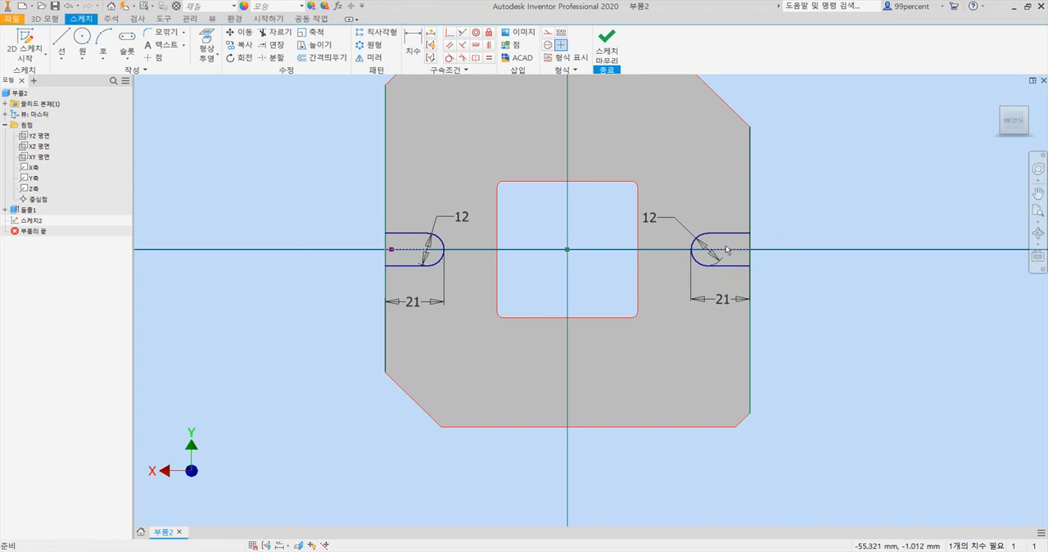
- Cut both slot profiles 4 mm deep into the plate with Extrude, checking the depth in the PDF drawing in Adobe Acrobat Pro
click(54, 19)
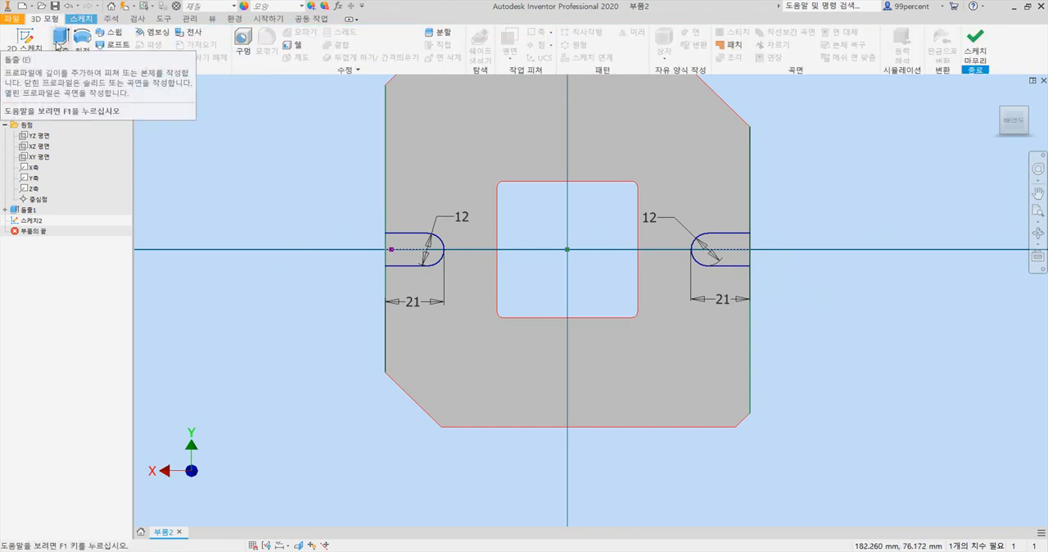
click(60, 38)
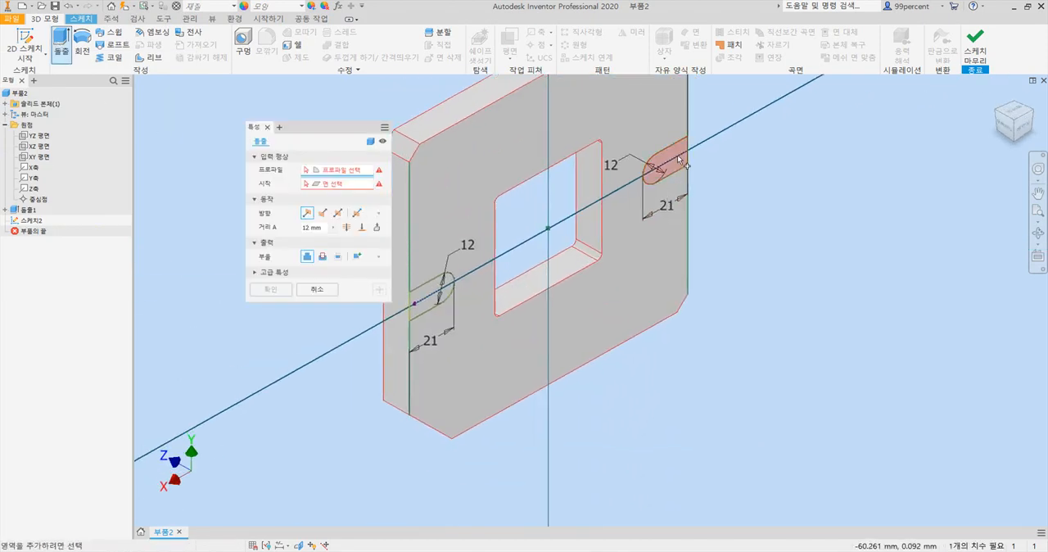
click(678, 159)
click(427, 301)
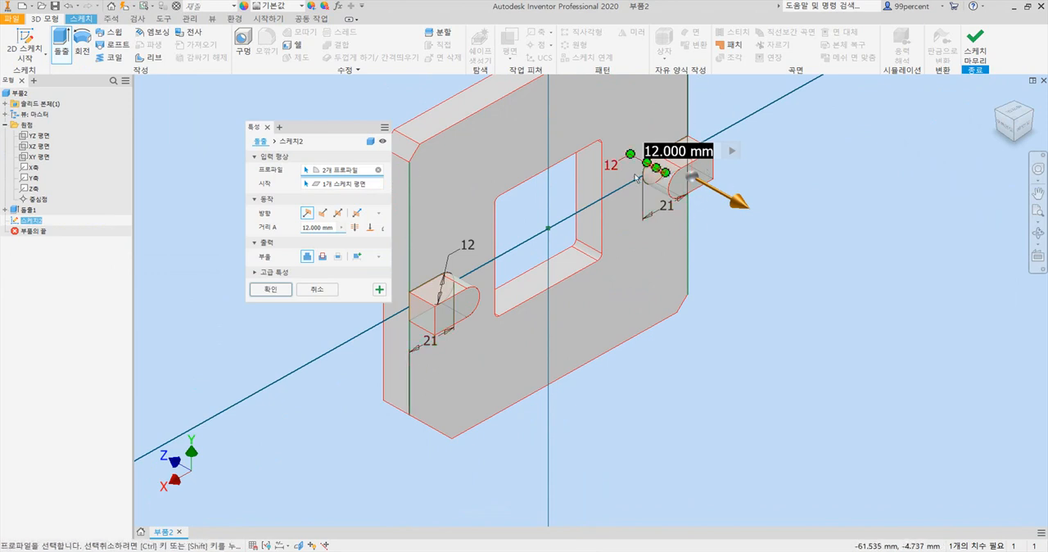
click(323, 257)
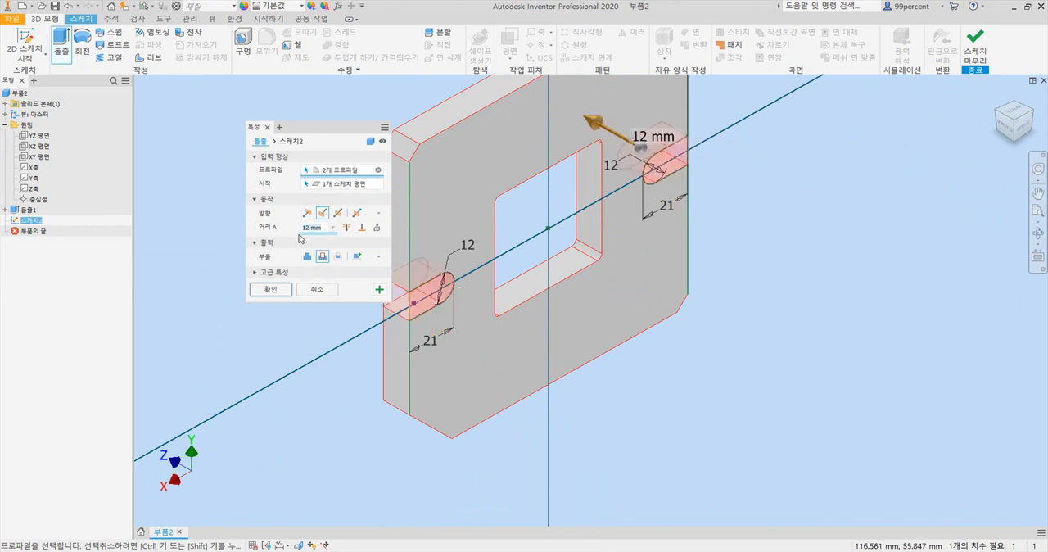
text(6)
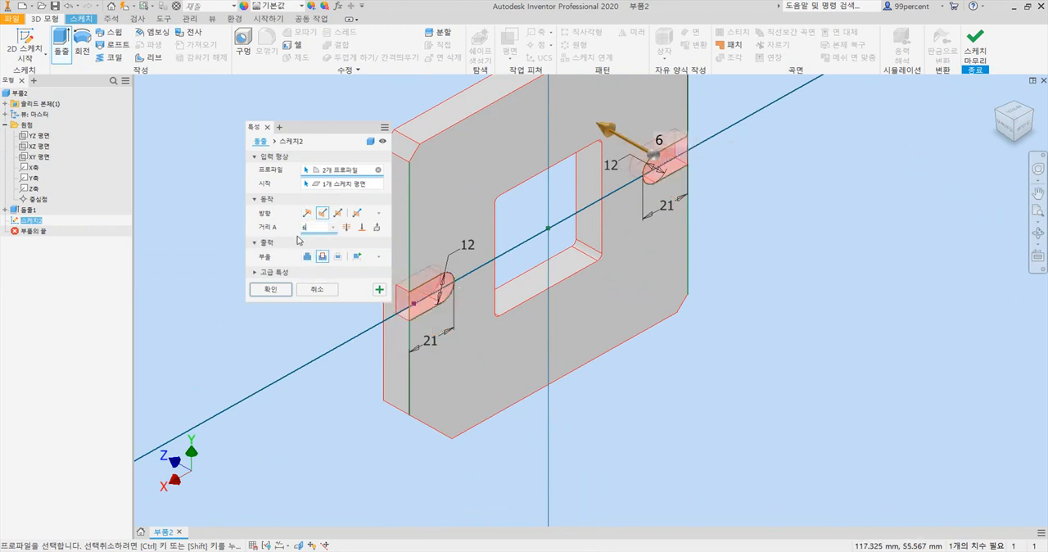
click(527, 550)
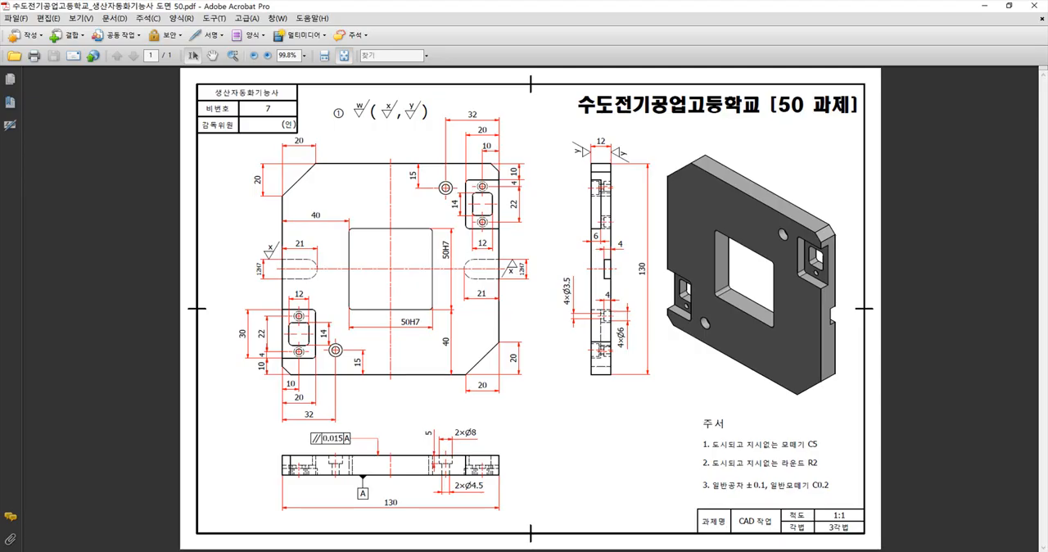
click(507, 551)
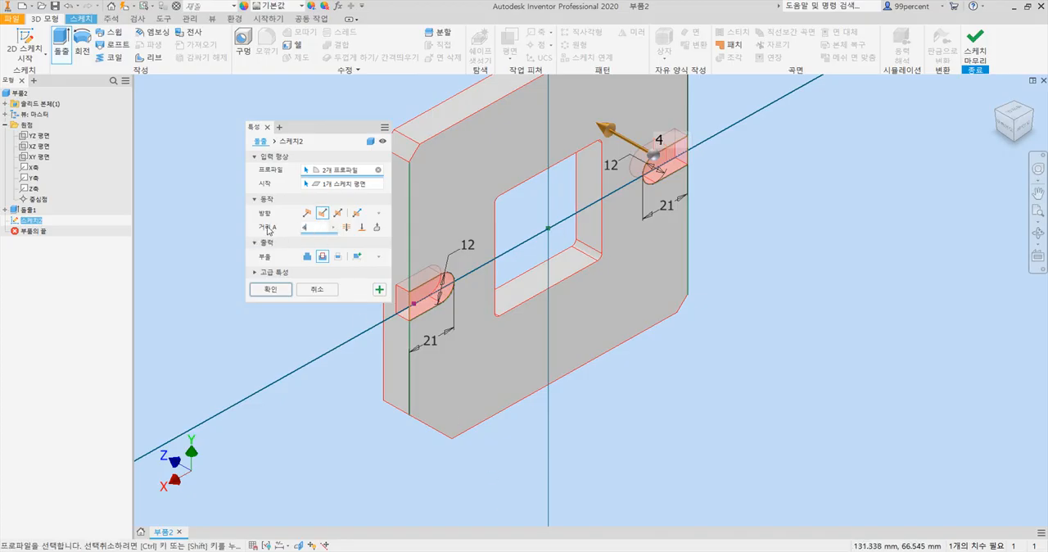
click(270, 290)
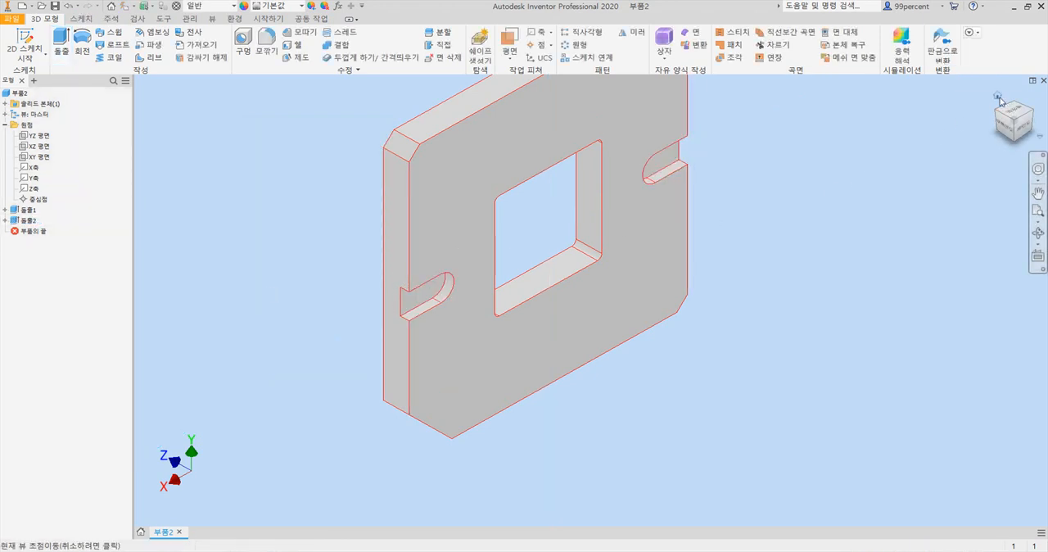
- Check the drawing in Adobe Acrobat Pro, and sketch hole points near the upper-right and lower-left corners of the plate's unslotted face in Inventor
click(997, 96)
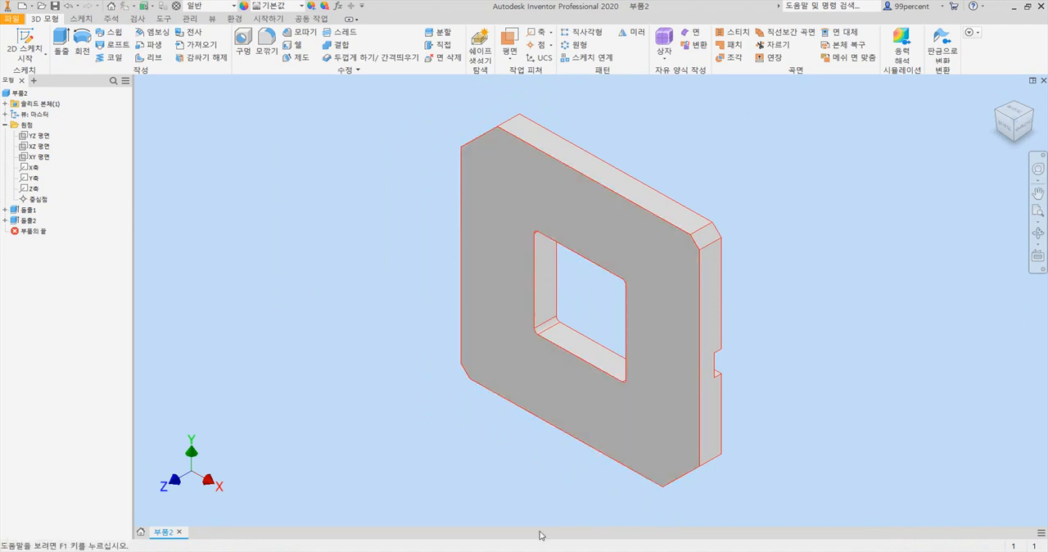
mouse_move(553, 550)
click(542, 517)
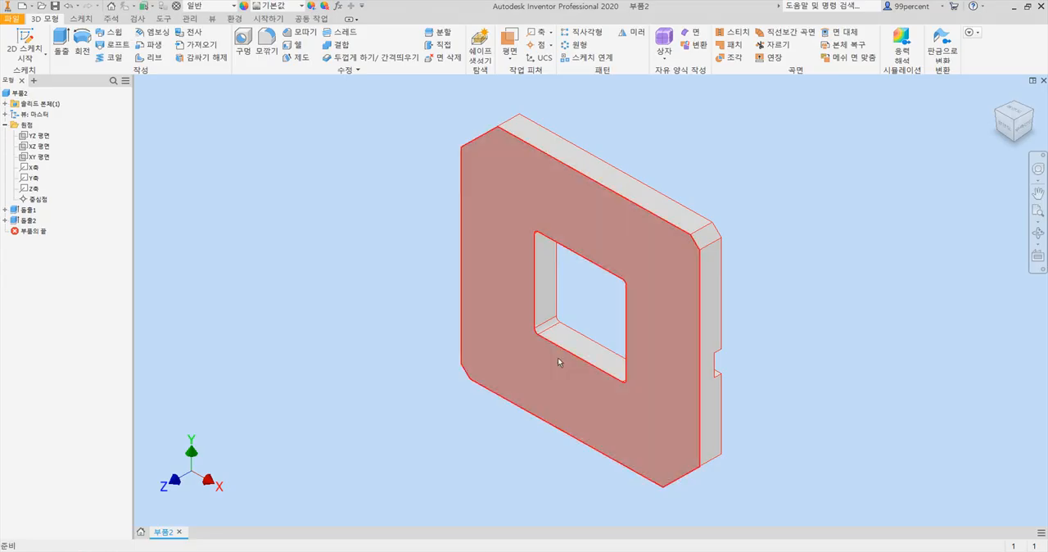
click(583, 227)
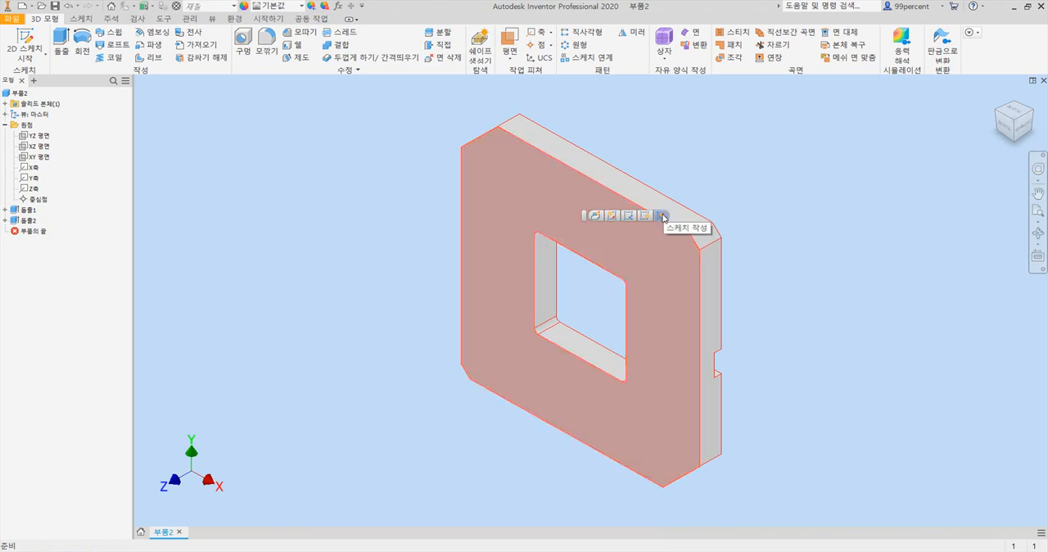
click(662, 217)
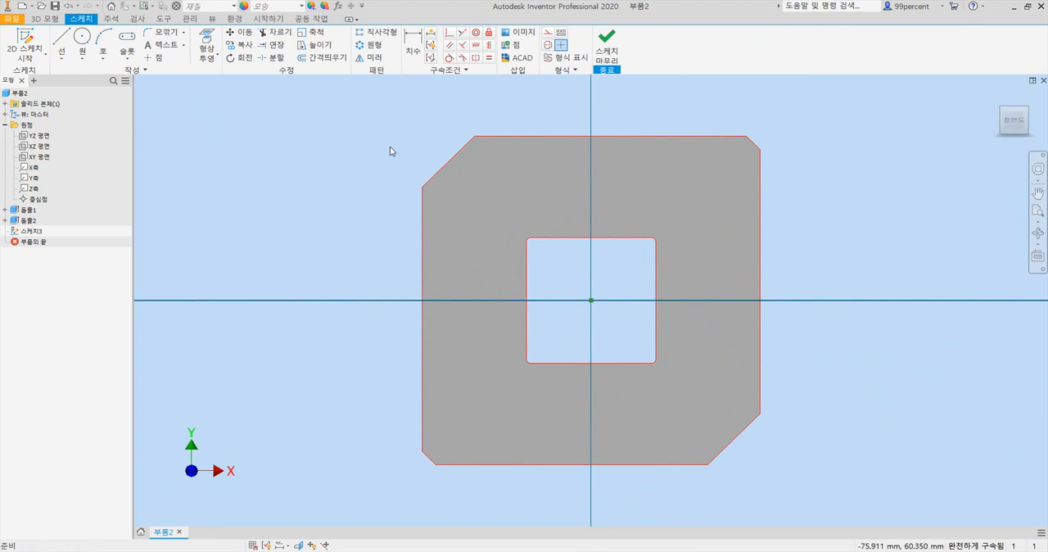
click(160, 60)
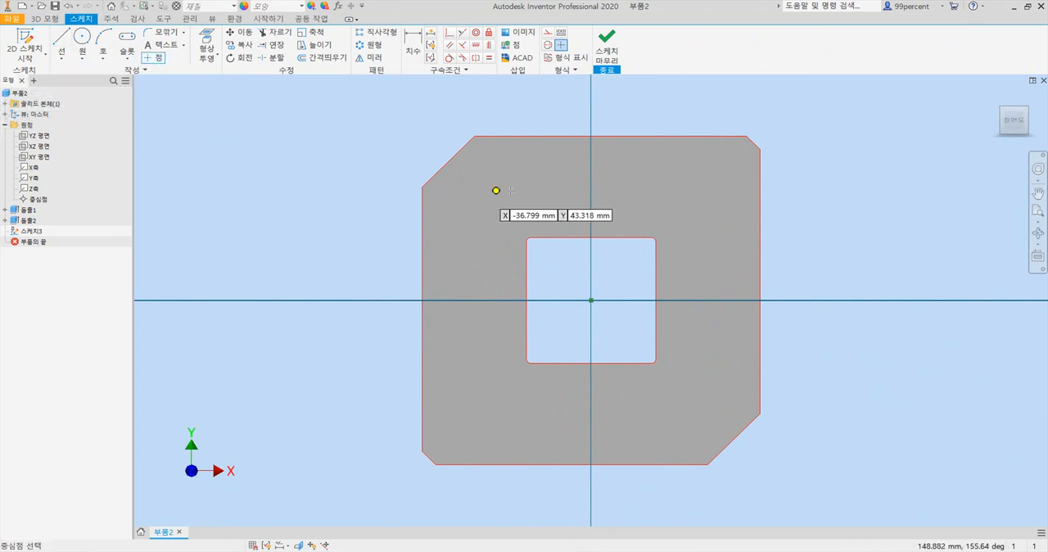
click(664, 177)
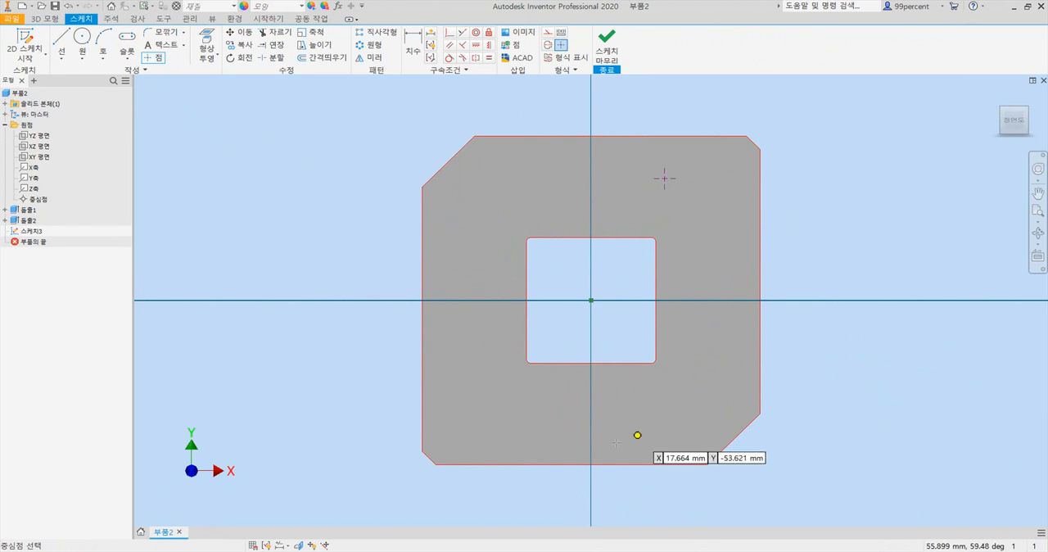
click(495, 420)
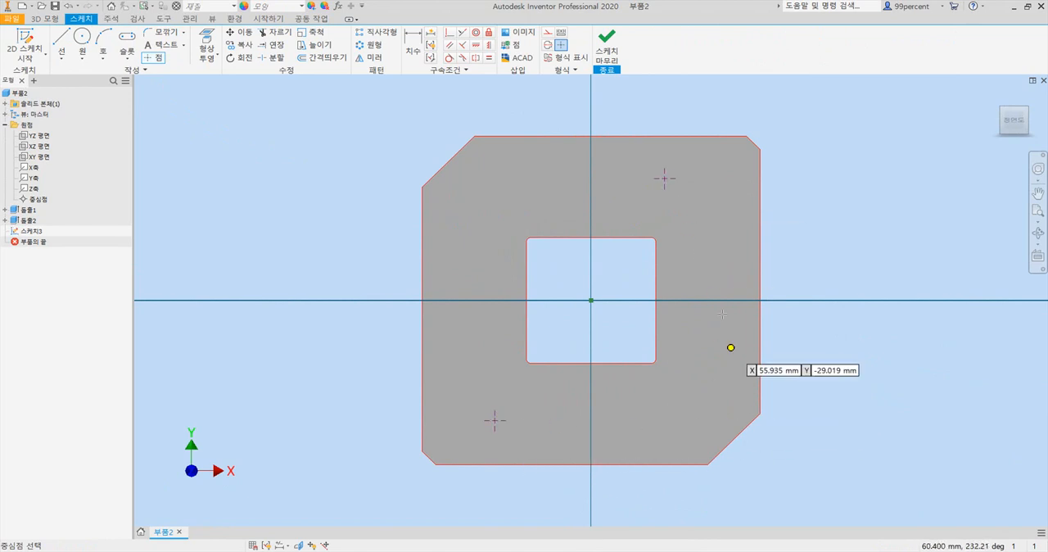
- Dimension the upper-right hole point from the plate's right edge as 32 mm
click(410, 40)
click(760, 211)
click(665, 177)
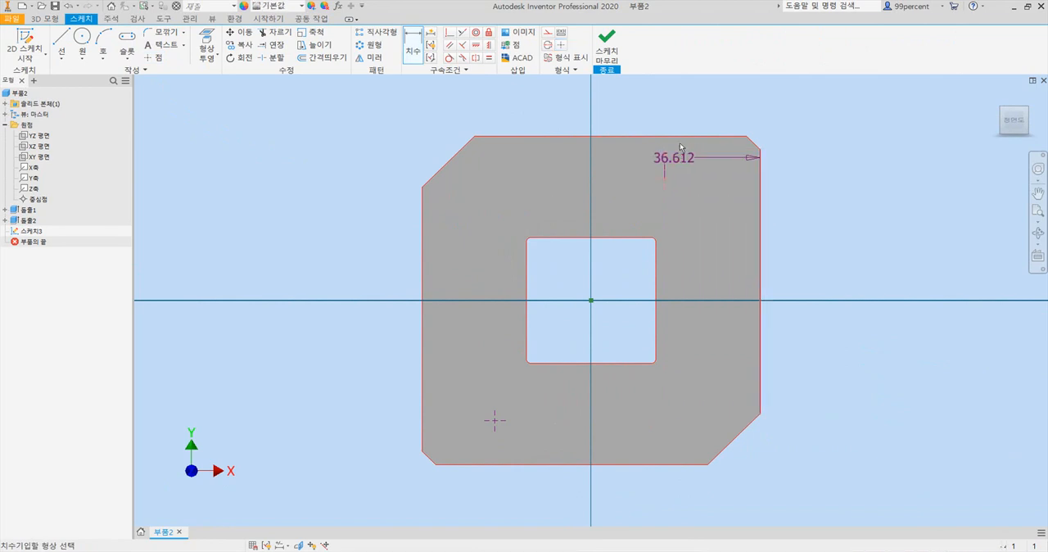
click(690, 105)
text(3)
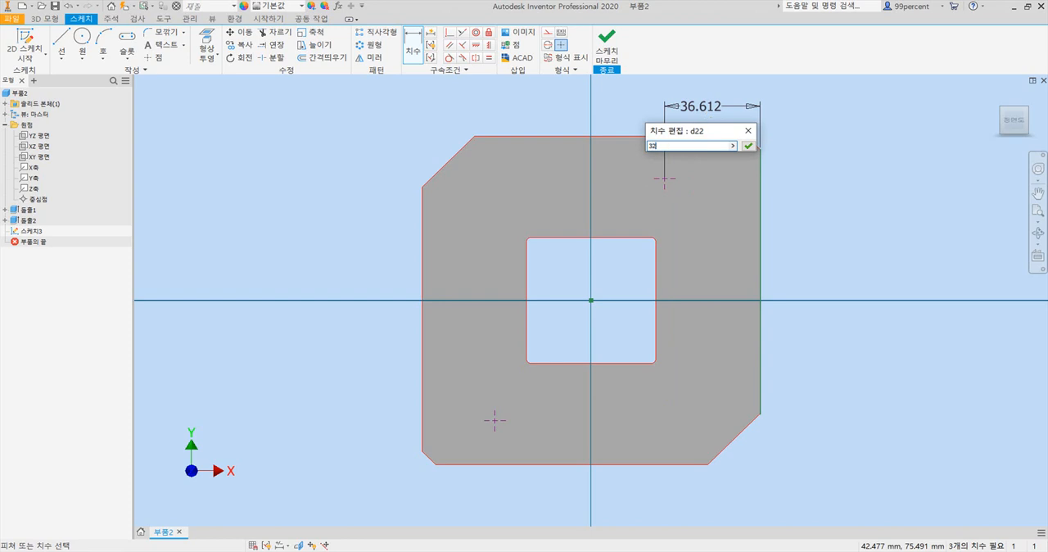
text(2)
key(Return)
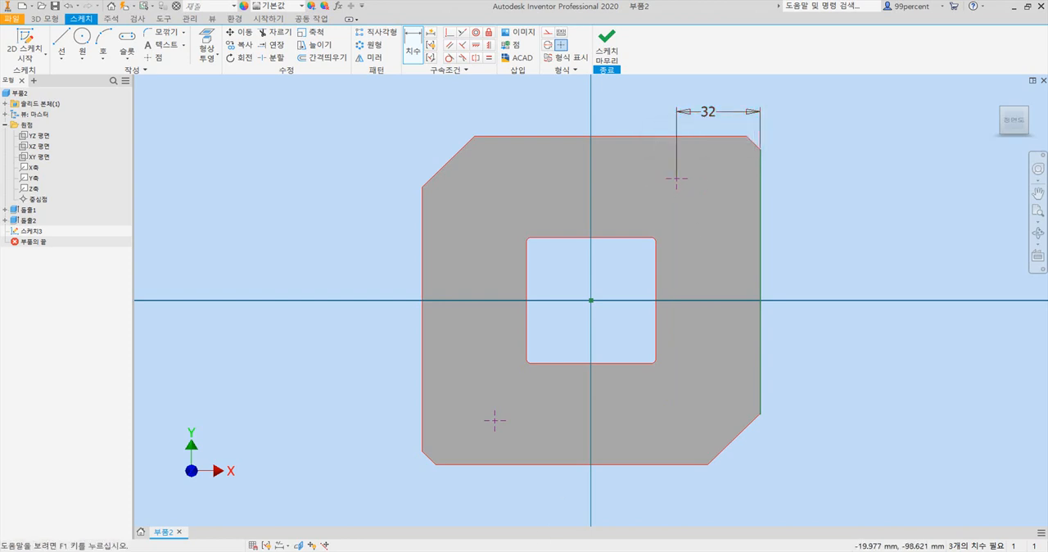
- Dimension the lower-left hole point from the plate's left edge as 32 mm, checking the value in the PDF drawing
click(539, 551)
click(519, 551)
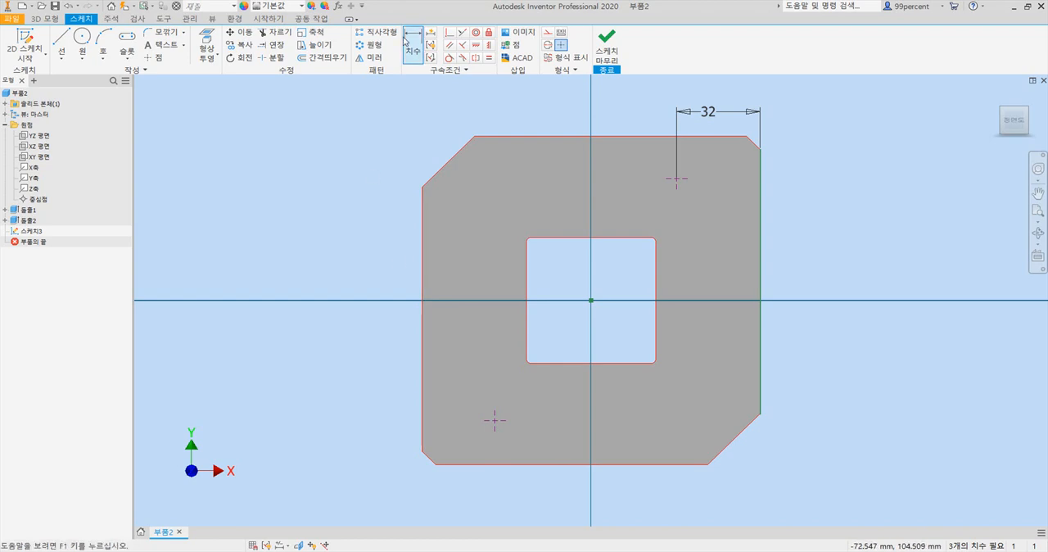
click(422, 402)
click(494, 421)
click(469, 493)
text(32)
key(Return)
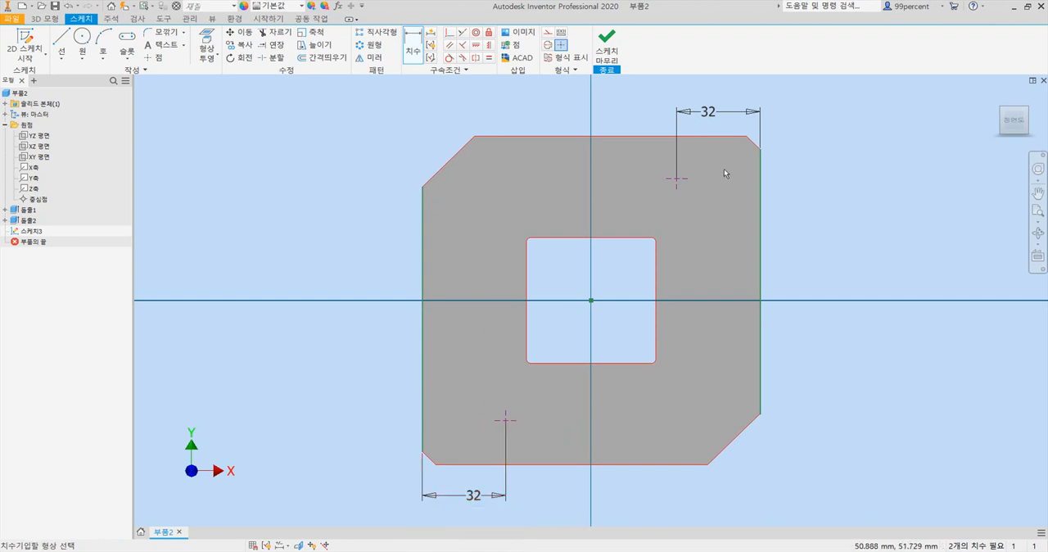
- Dimension the upper-right hole point from the plate's top edge as 15 mm
click(677, 176)
click(720, 136)
click(791, 160)
text(15)
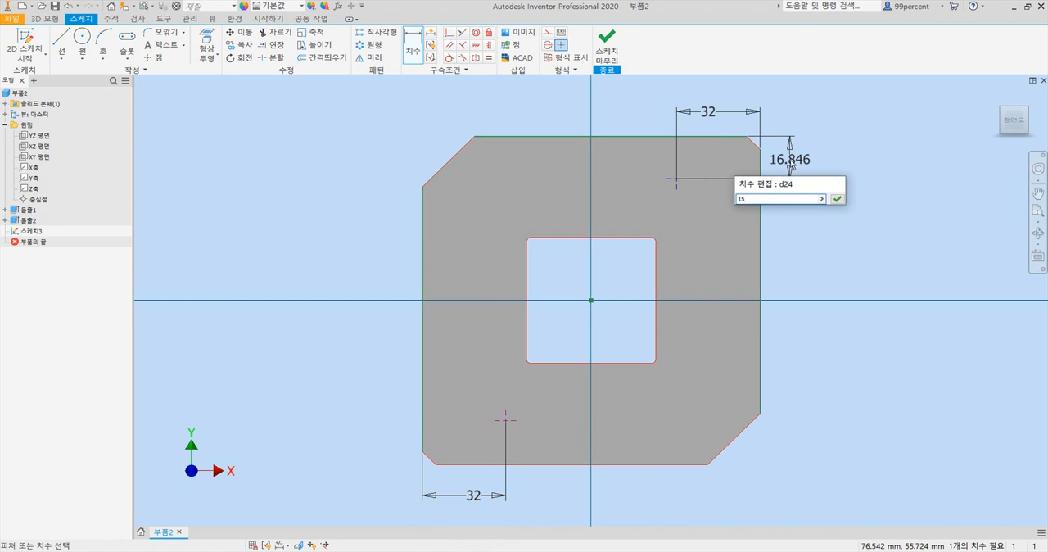
key(Return)
- Dimension the lower-left hole point from the plate's bottom edge as 15 mm
click(481, 464)
click(505, 420)
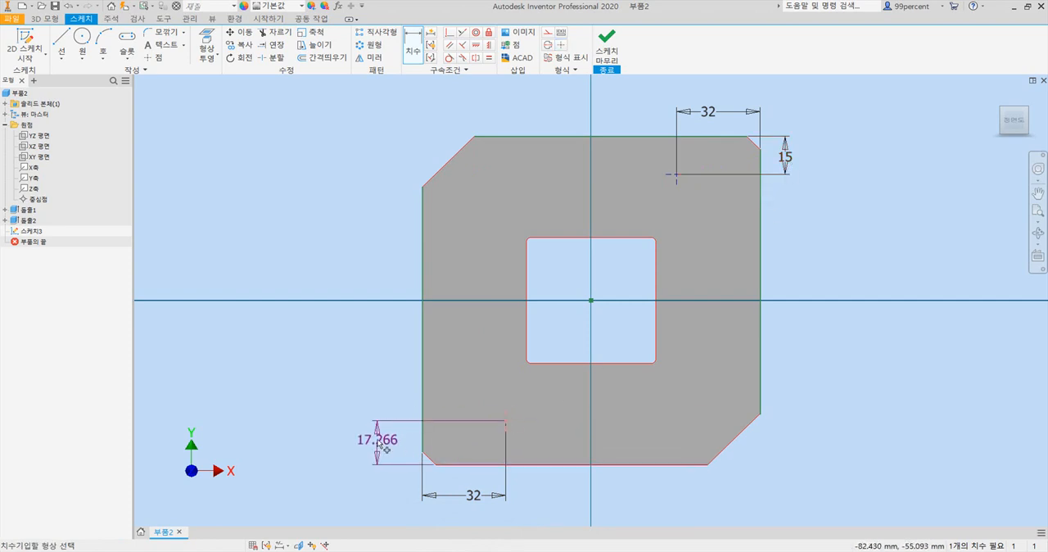
click(378, 443)
text(15)
key(Return)
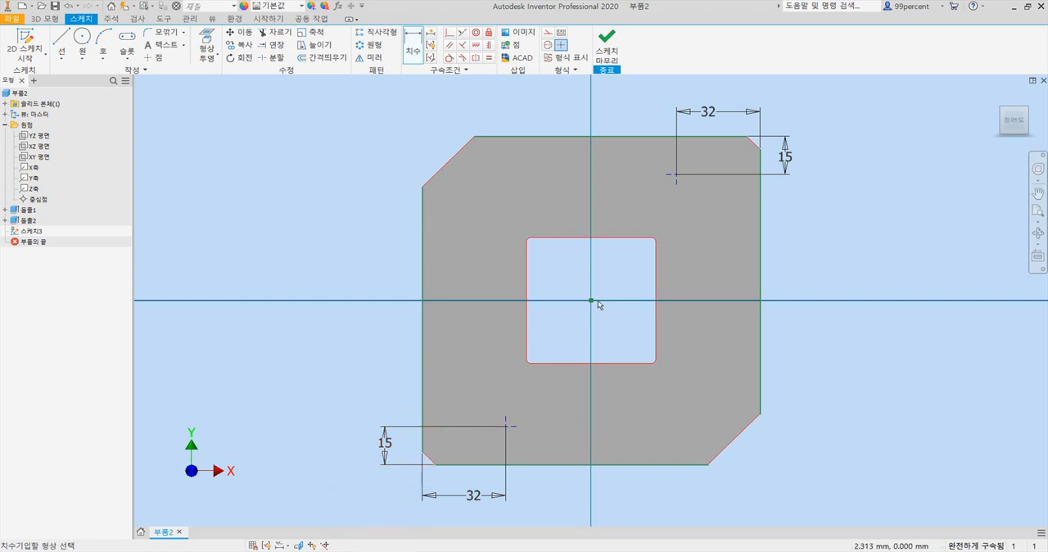
- Create counterbored through holes at both sketch points with an 8 mm counterbore diameter, 5 mm counterbore depth and 4.5 mm hole diameter
scroll(597, 303, up, 1)
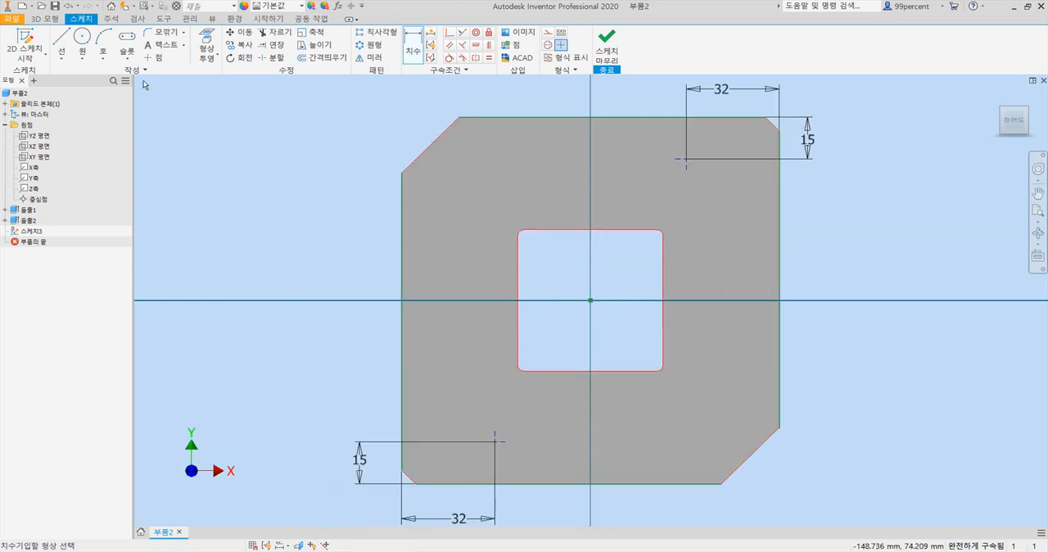
click(47, 19)
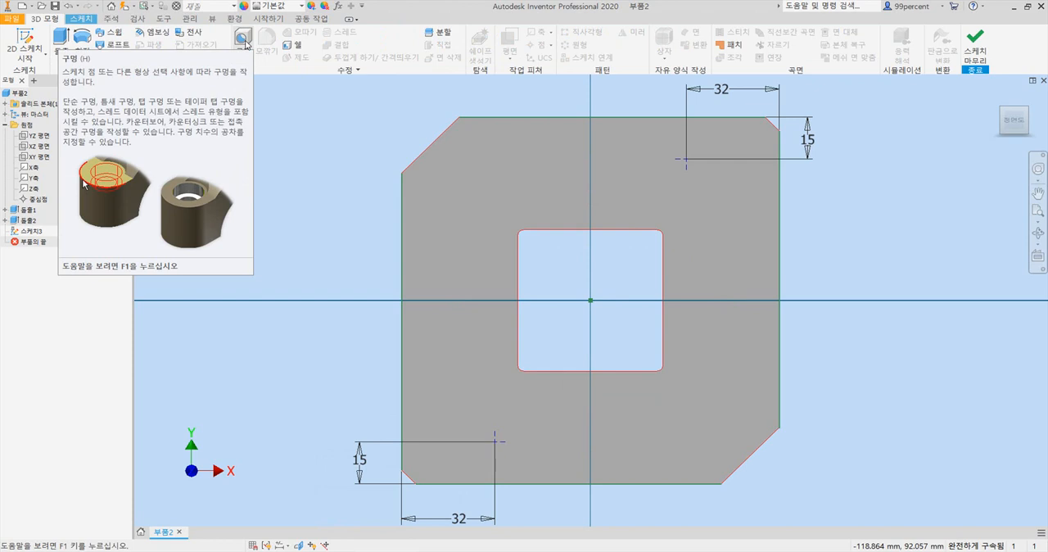
click(243, 39)
drag(270, 132, 275, 117)
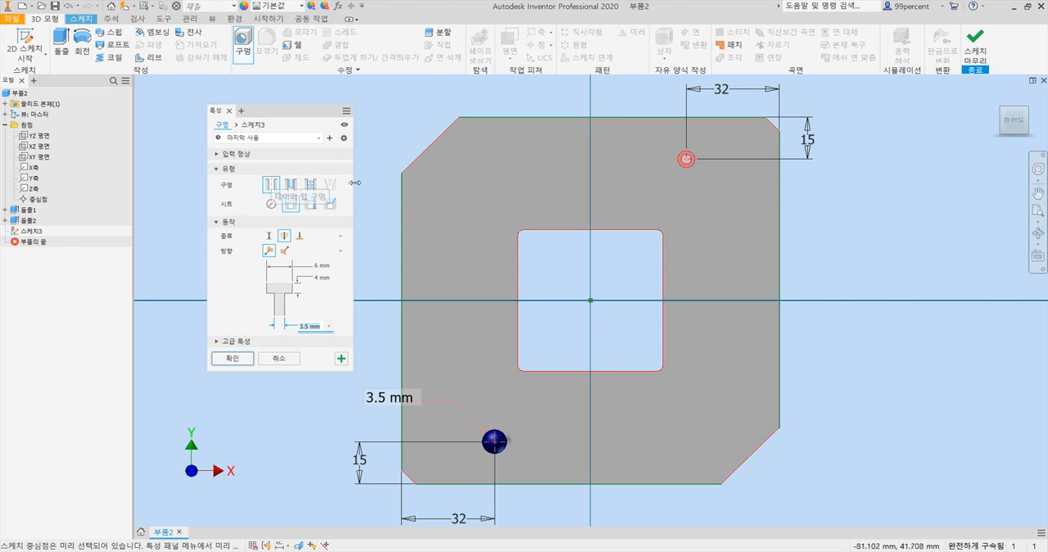
drag(352, 186, 351, 224)
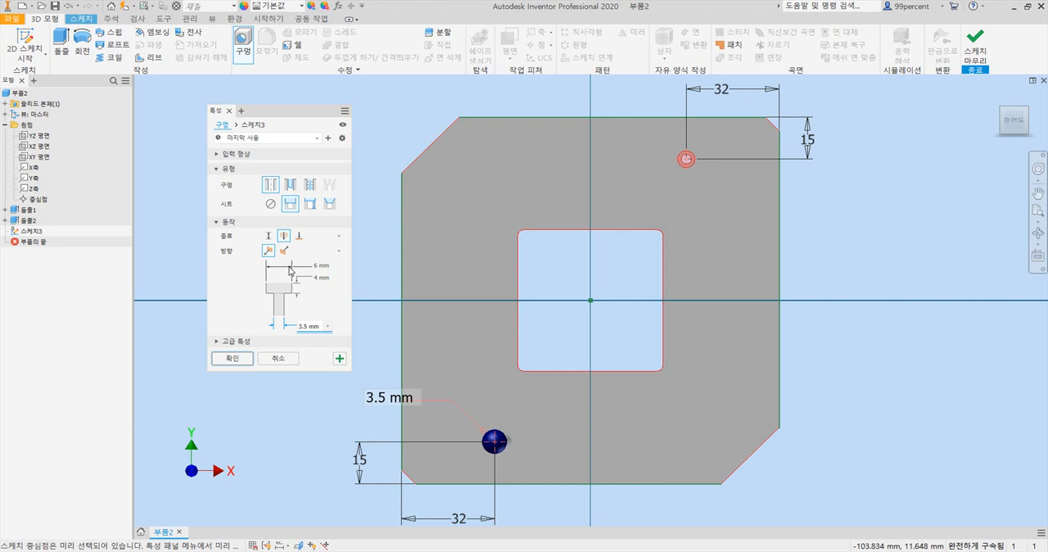
click(321, 266)
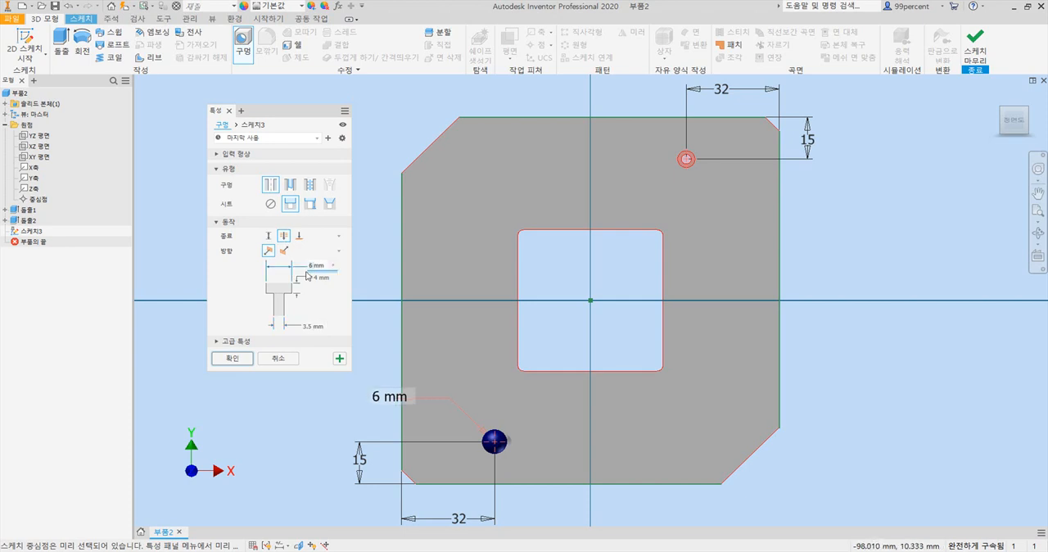
text(8mm)
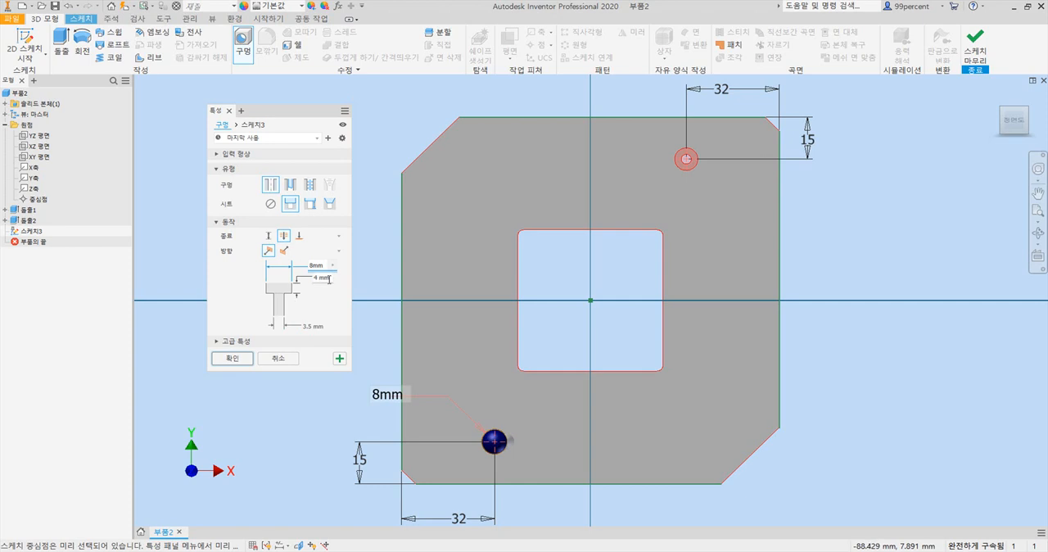
click(317, 279)
text(5)
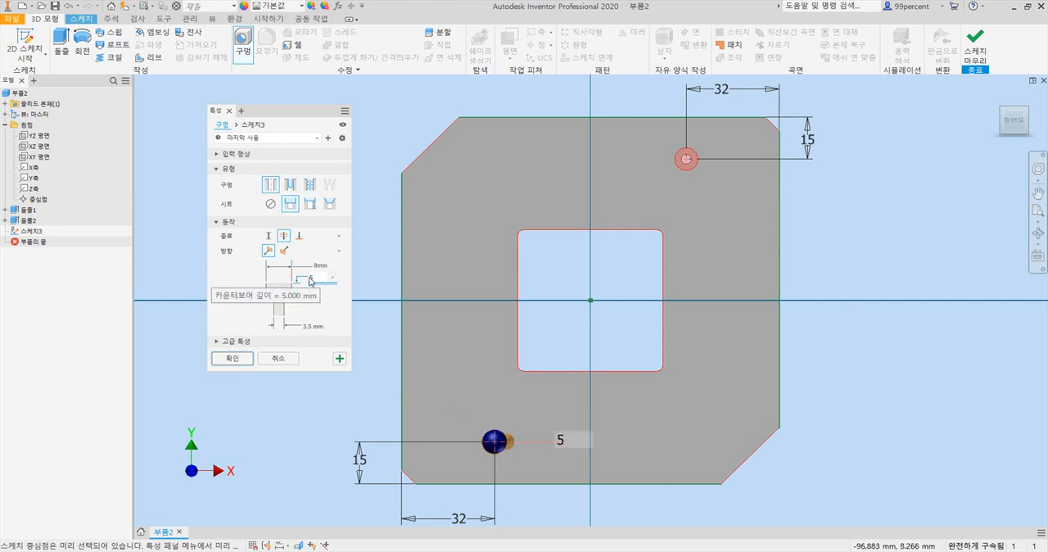
click(310, 325)
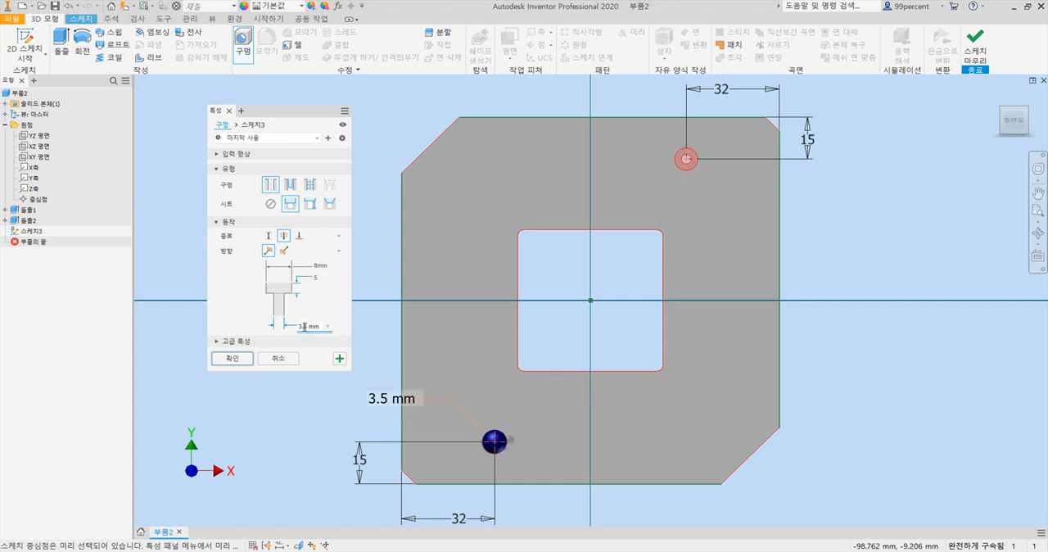
text(4.5)
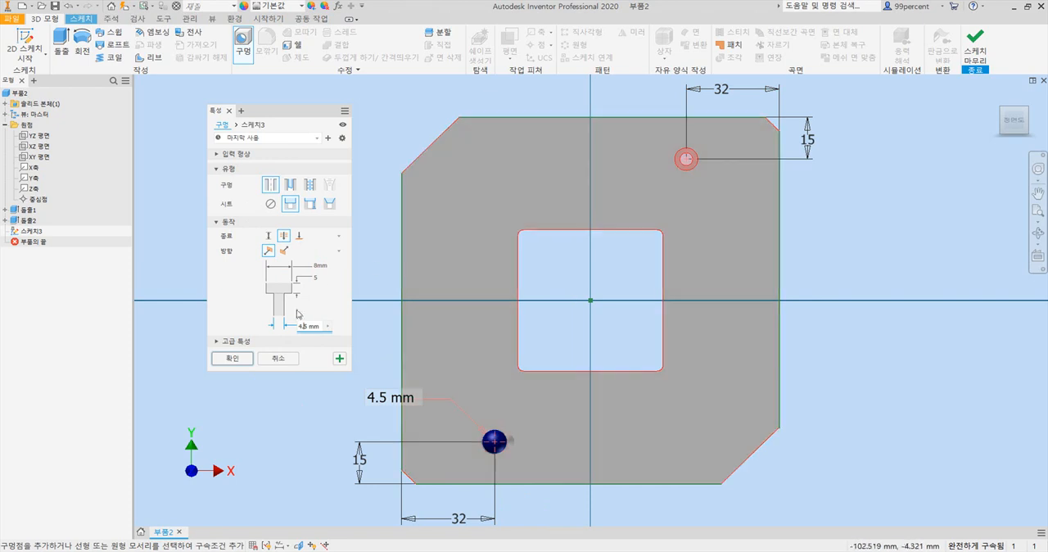
click(233, 358)
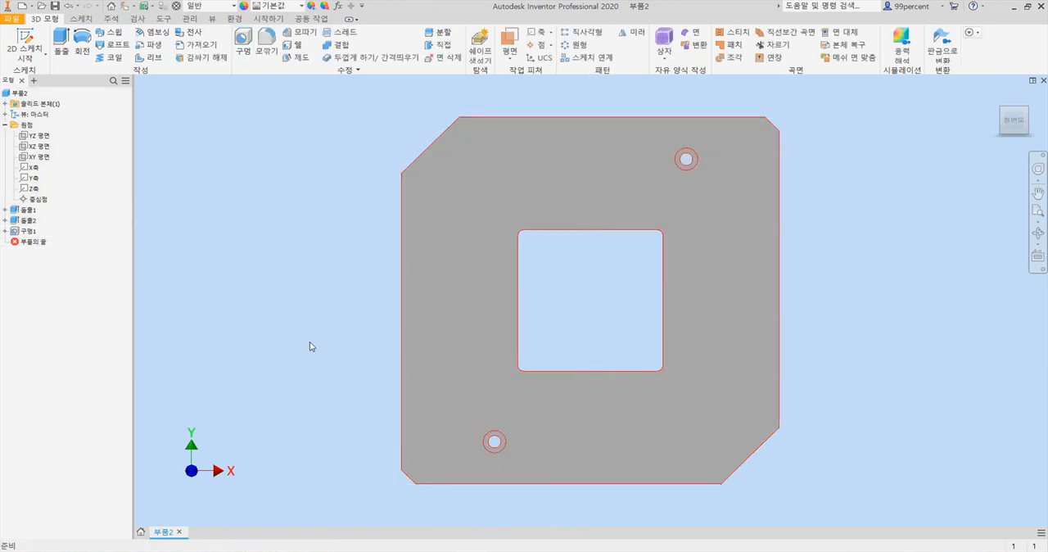
- Examine the upper-right counterbored hole from several angles, then return to the home view of the whole plate
click(997, 95)
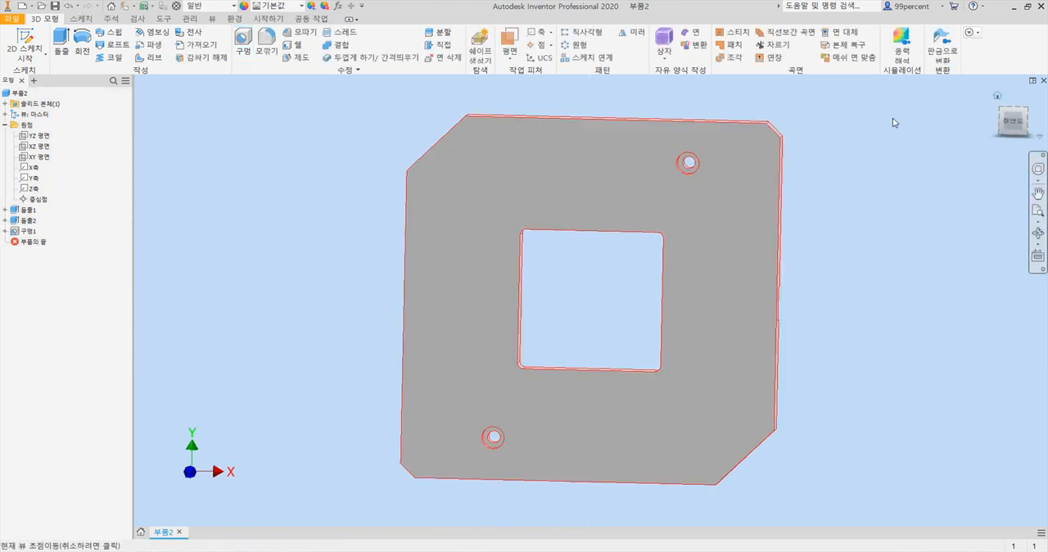
scroll(665, 220, down, 6)
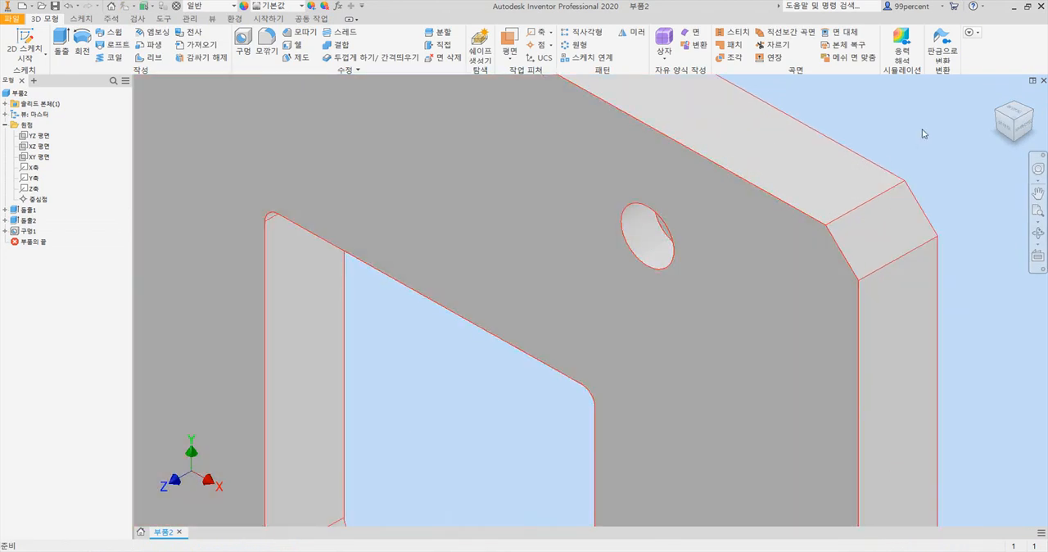
key(F4)
drag(718, 288, 857, 210)
mouse_move(595, 281)
mouse_down()
mouse_move(622, 279)
mouse_move(582, 300)
mouse_move(594, 281)
mouse_up()
scroll(736, 238, down, 3)
middle_drag(725, 257, 684, 274)
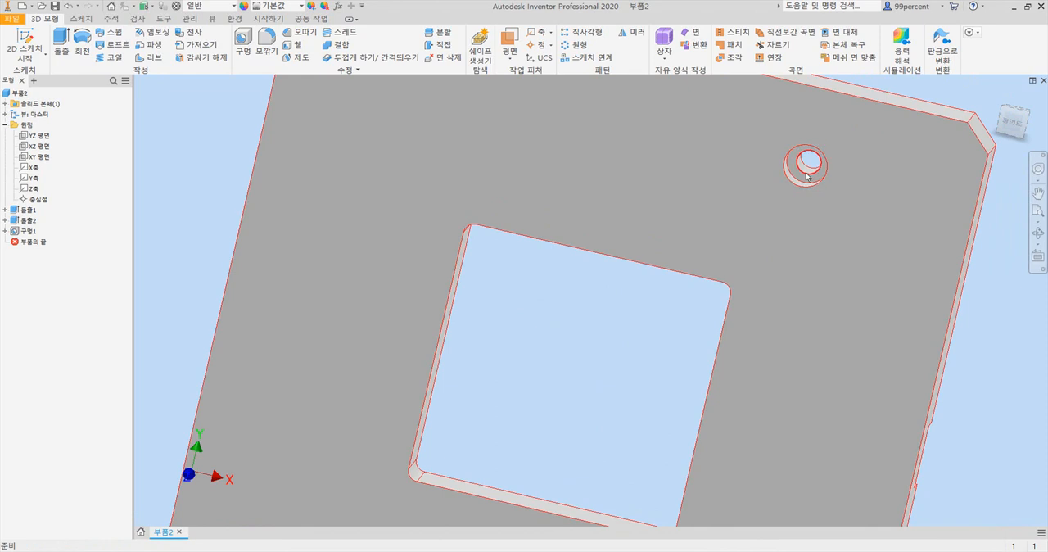
middle_drag(809, 169, 657, 284)
scroll(659, 278, up, 4)
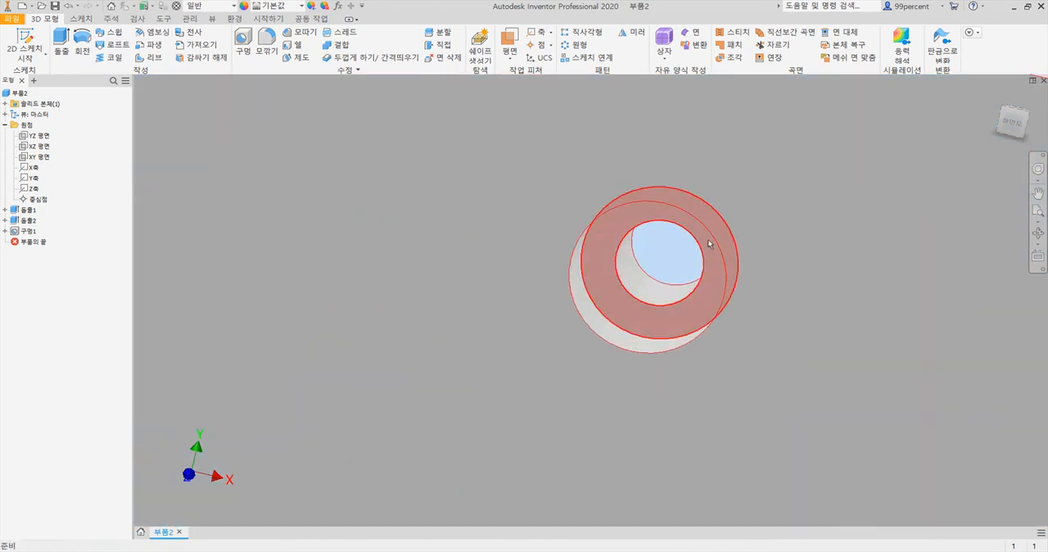
scroll(664, 243, down, 4)
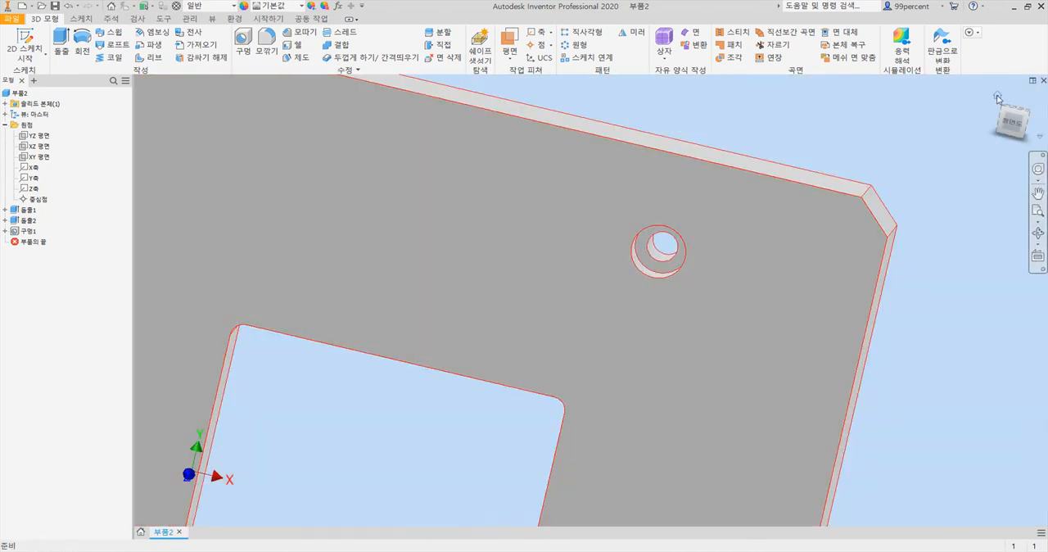
click(993, 98)
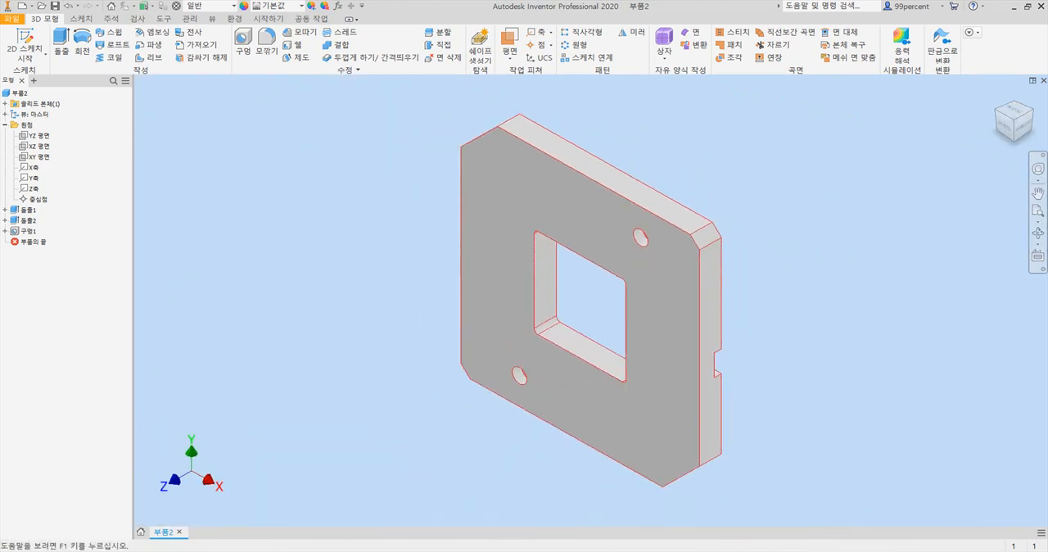
- Check the corner pocket dimensions in the PDF drawing and start a new sketch on the plate's front face
click(459, 550)
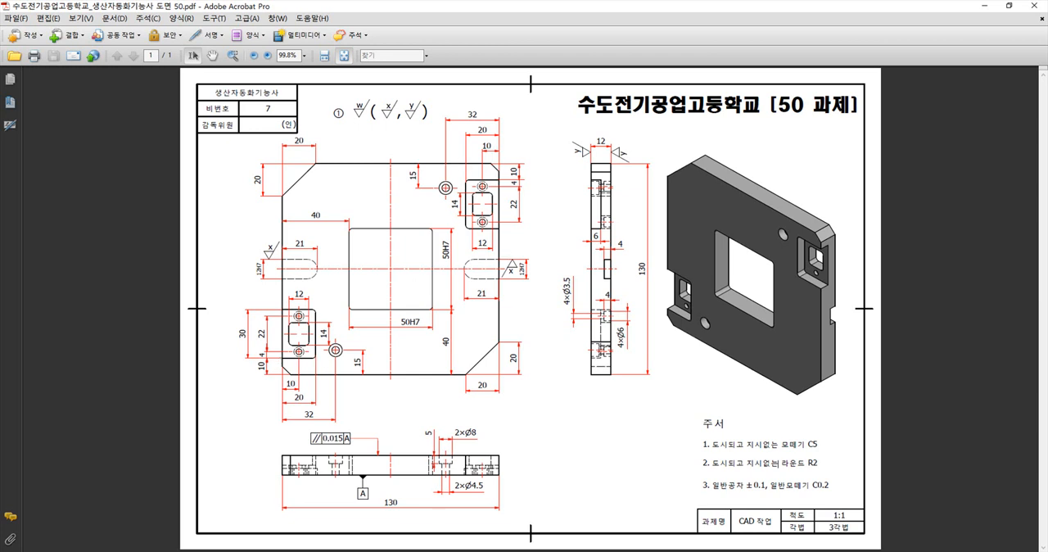
key(alt+Tab)
click(481, 311)
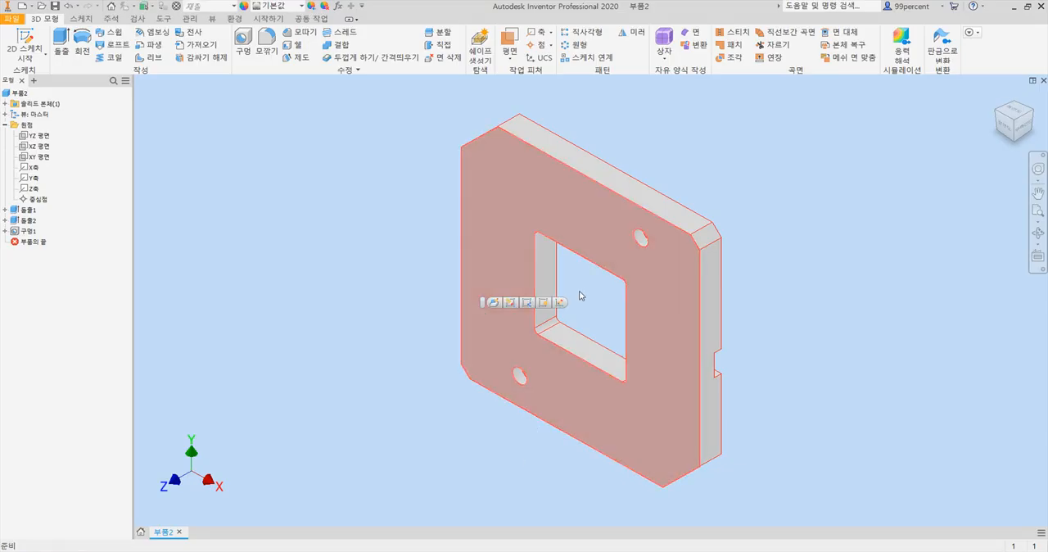
click(561, 304)
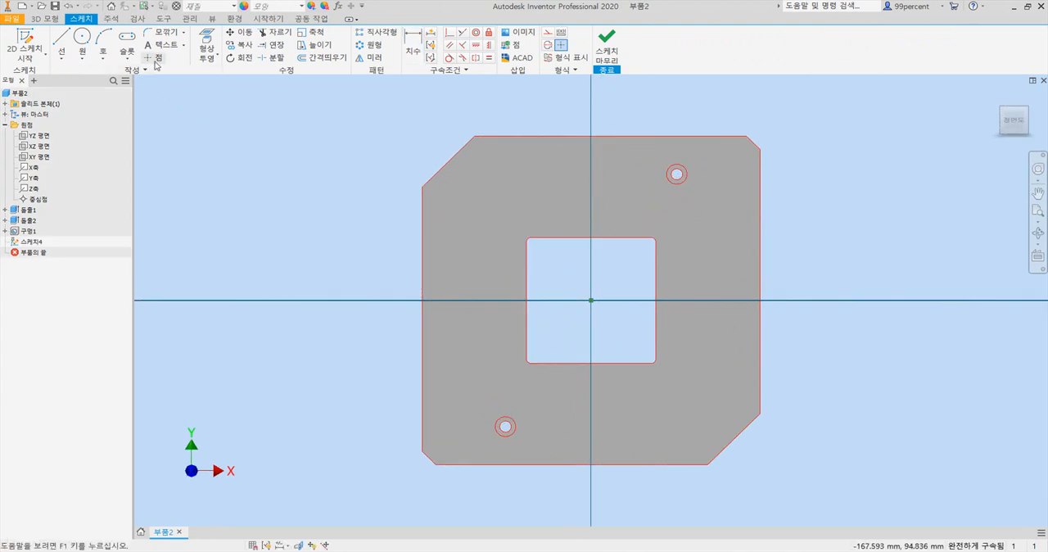
- Draw a two-point center rectangle 20 mm wide and 30 mm high near the plate's lower-left corner
click(127, 61)
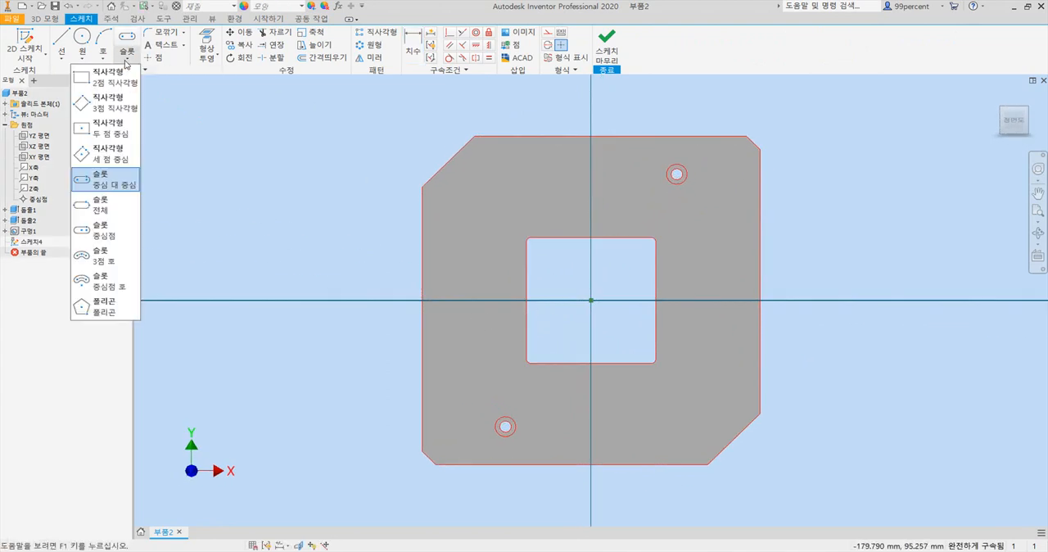
click(104, 137)
click(444, 399)
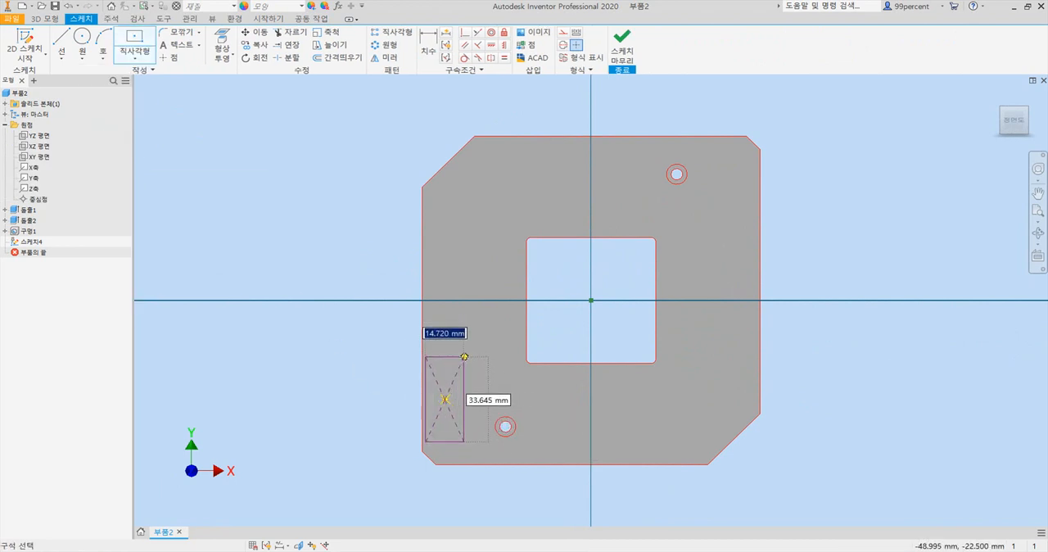
text(20)
key(Tab)
text(3)
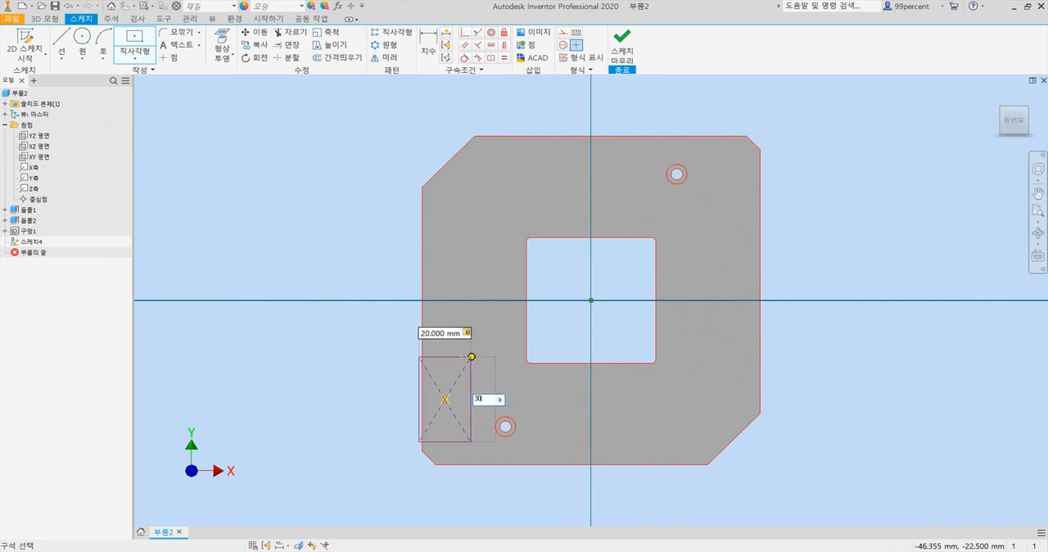
text(0)
key(Return)
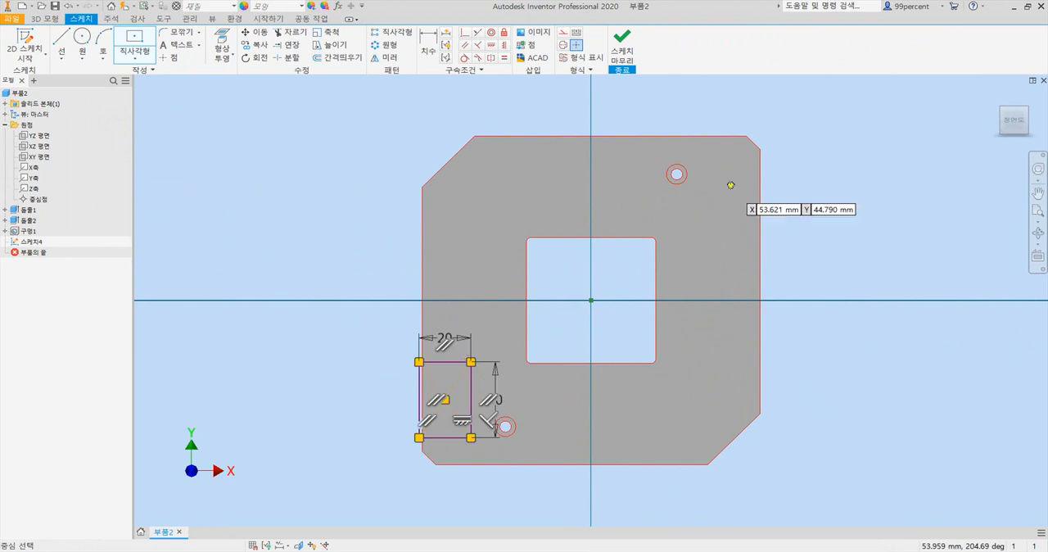
- Draw a second center rectangle 20 mm wide and 30 mm high near the plate's upper-right corner
click(686, 196)
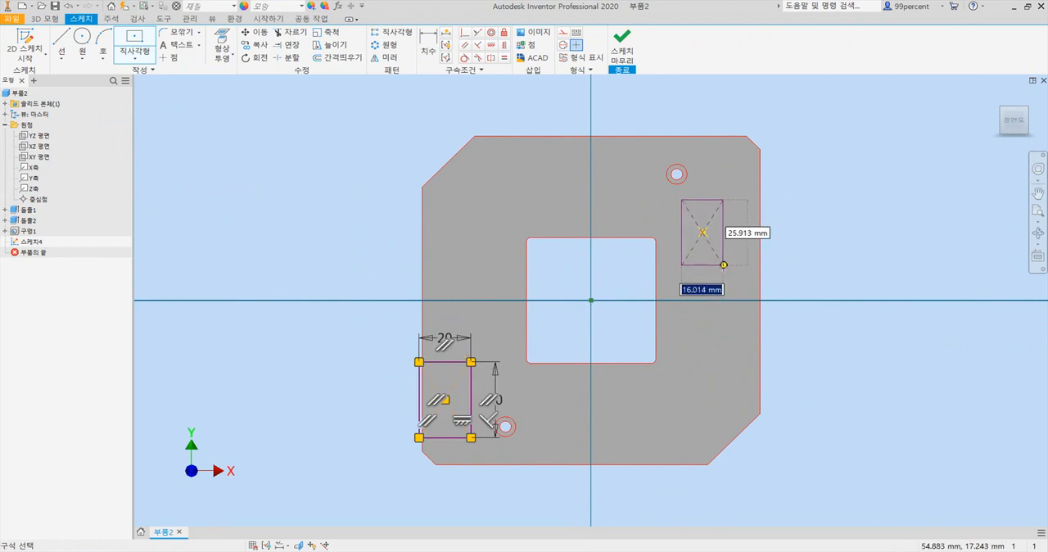
text(20)
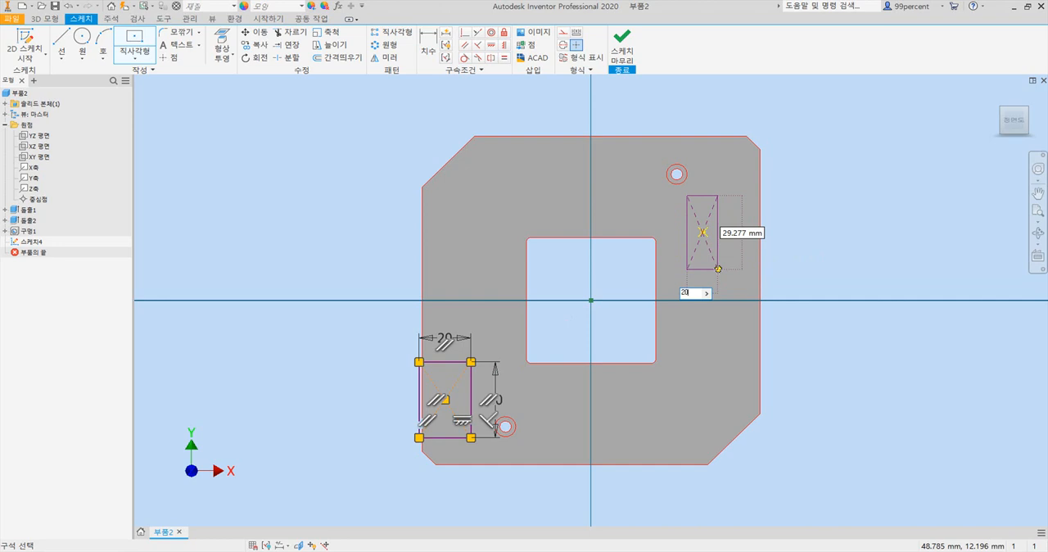
key(Tab)
text(3)
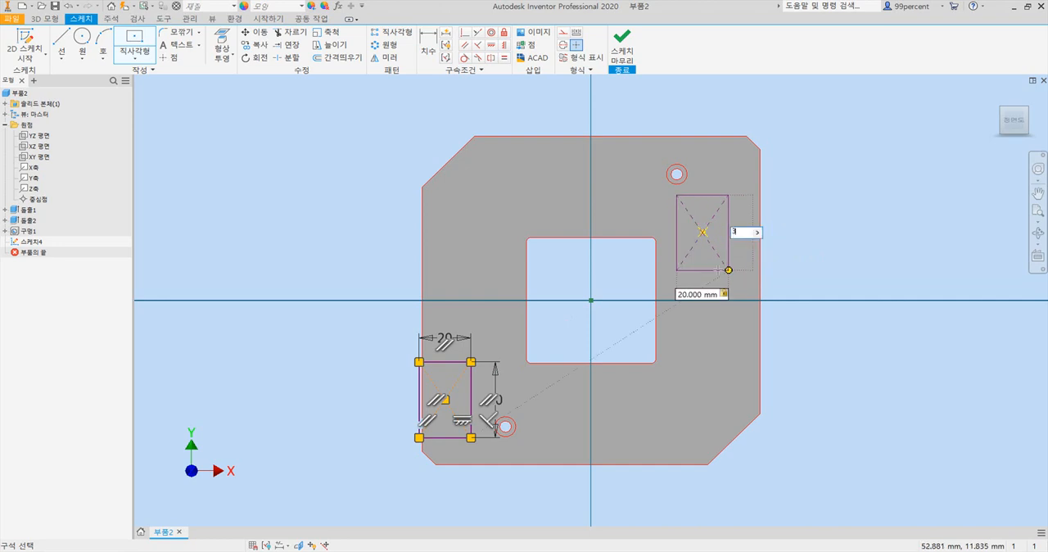
text(0)
key(Tab)
key(Return)
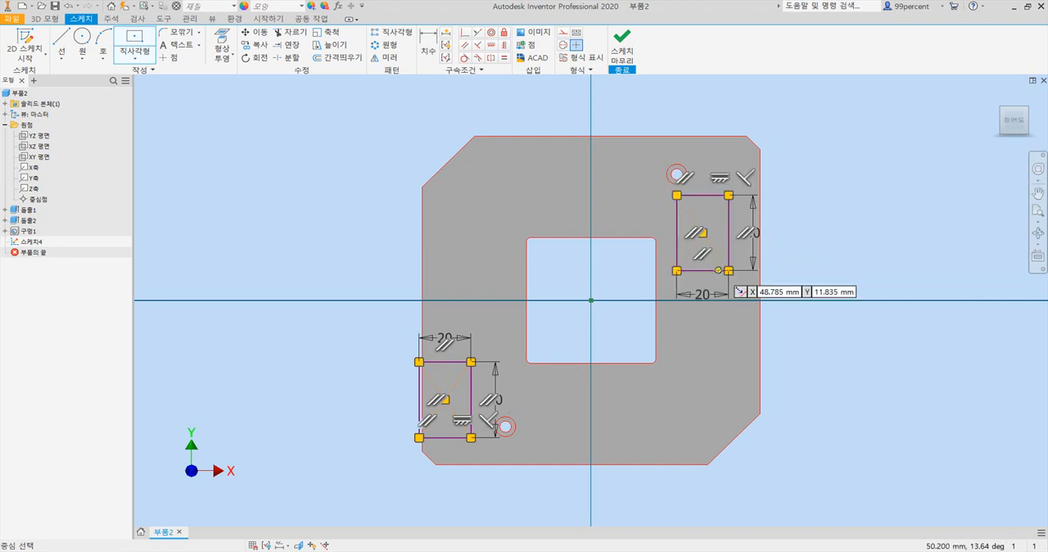
key(Escape)
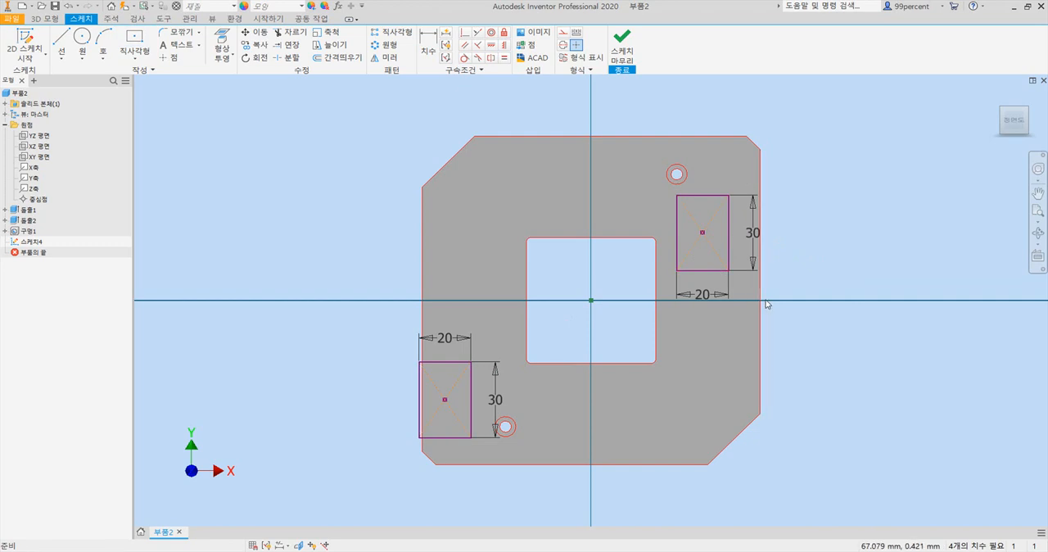
- Align the outer corners of both rectangles with the plate's left and right side edges using vertical constraints
click(504, 46)
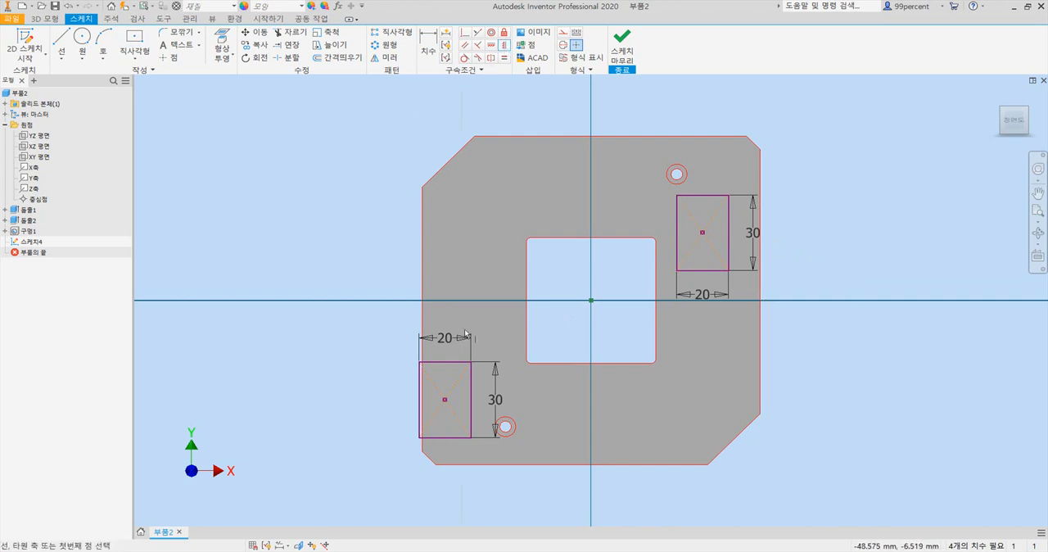
click(422, 454)
click(419, 438)
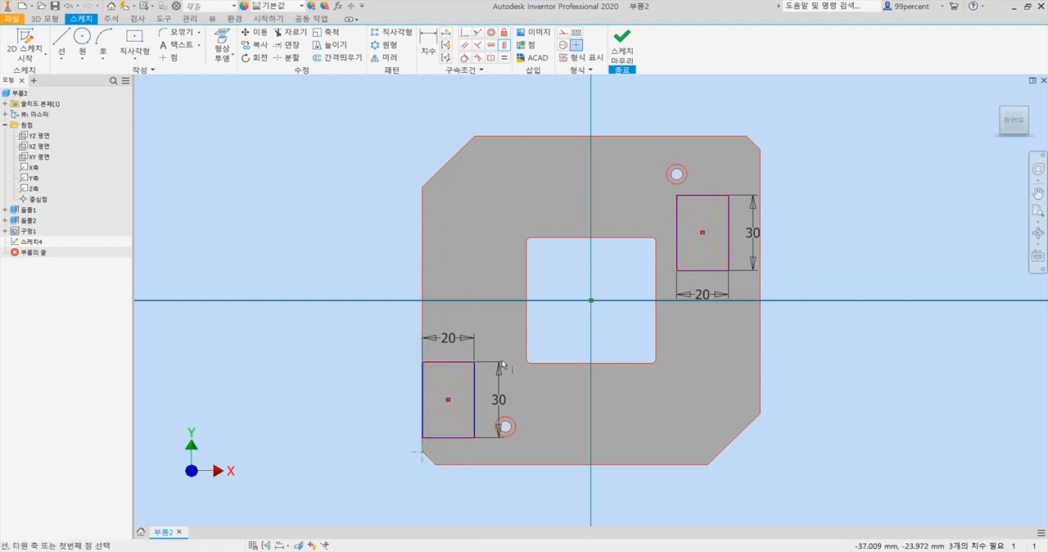
click(760, 151)
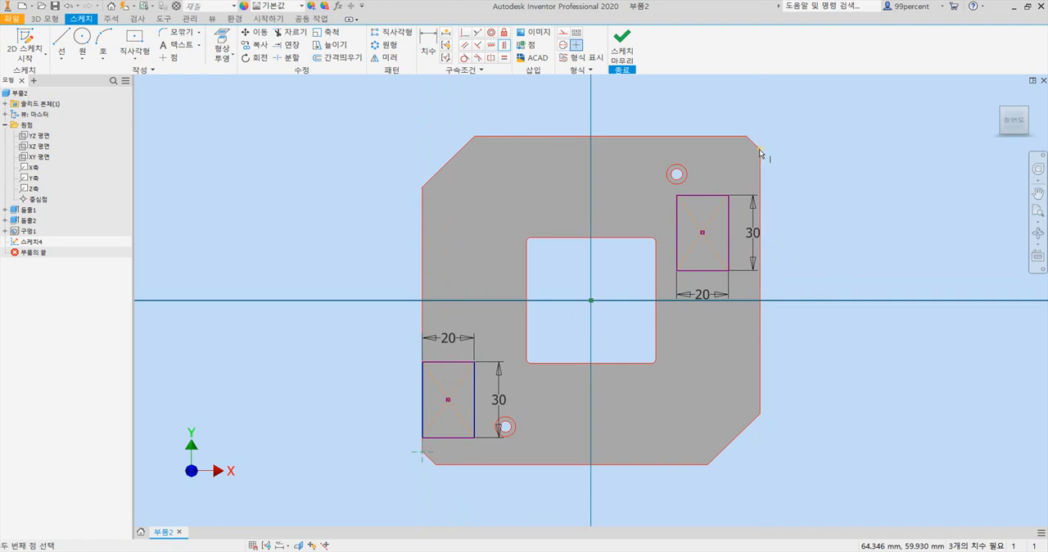
click(728, 196)
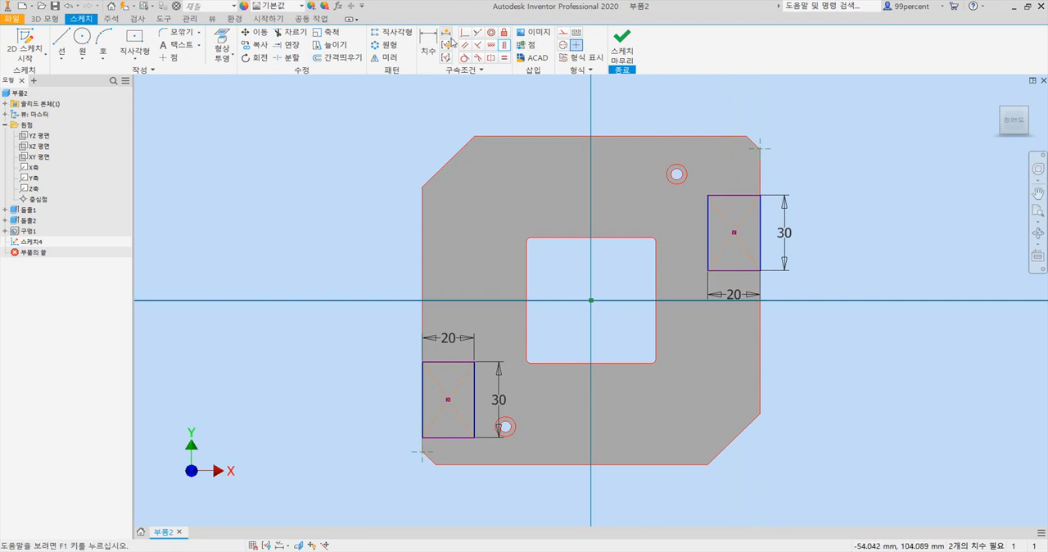
- Dimension the upper-right rectangle 10 mm below the plate's top edge and tidy the dimension's position
click(428, 41)
click(725, 138)
click(731, 196)
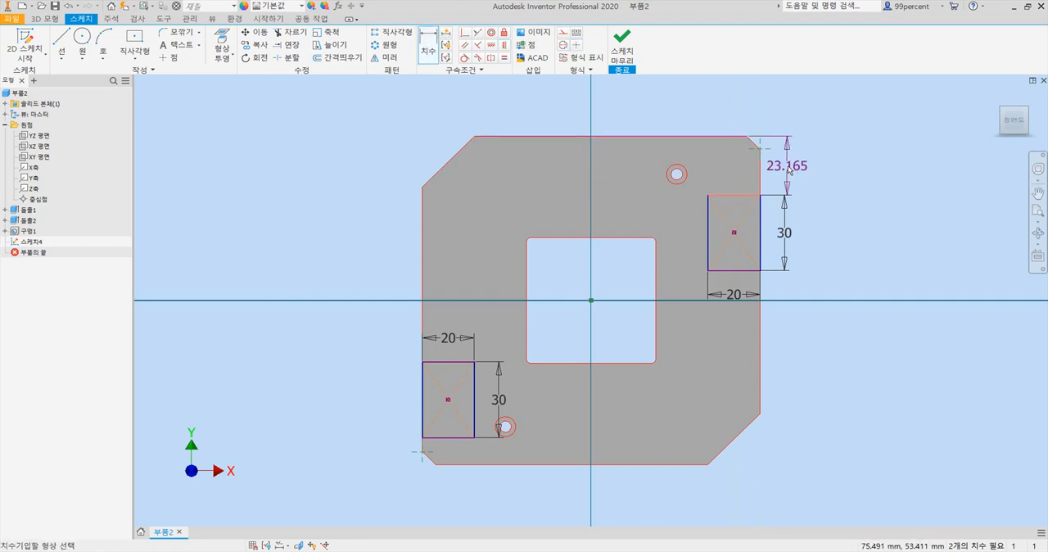
click(792, 171)
text(10)
key(Return)
key(Escape)
mouse_move(772, 151)
mouse_down()
mouse_move(804, 156)
mouse_move(790, 157)
mouse_up()
- Dimension the lower-left rectangle 10 mm above the plate's bottom edge and move its 30 mm height dimension outside the plate
key(d)
click(458, 466)
click(455, 438)
click(388, 455)
text(10)
key(Return)
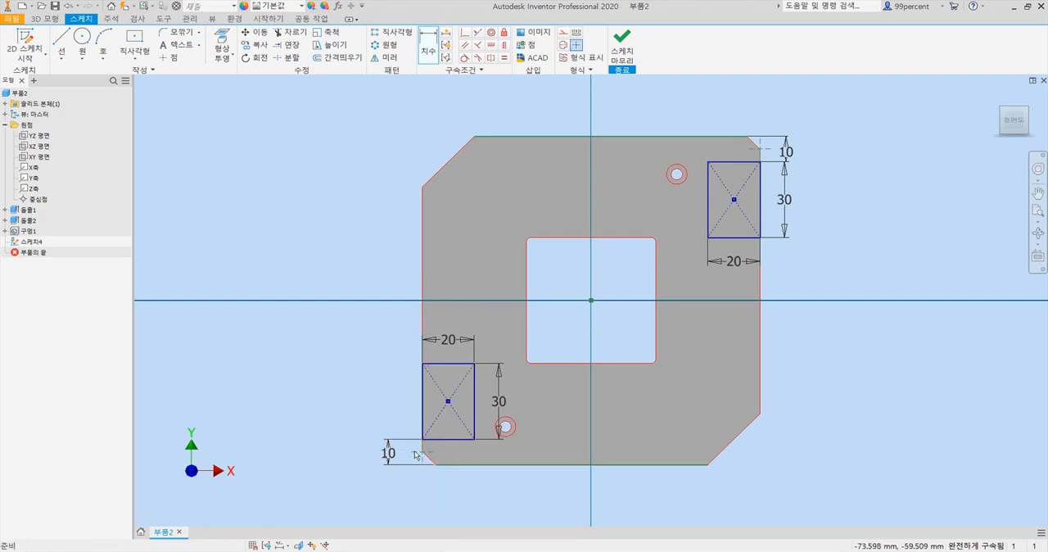
drag(497, 401, 395, 409)
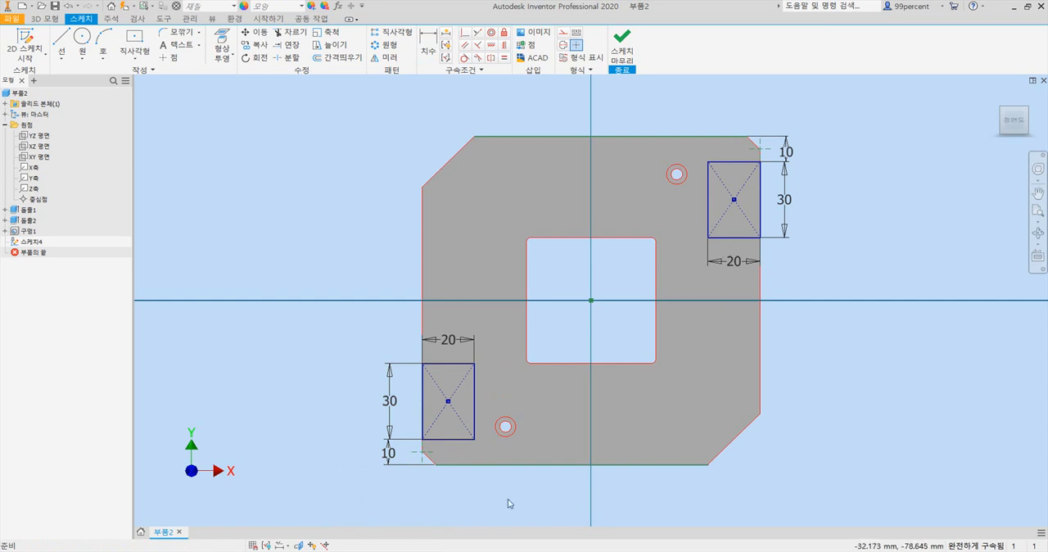
- Consult the PDF drawing in Adobe Acrobat for the rounding note and, back in Inventor, fillet the upper-right rectangle's two inner corners at 2 mm
click(541, 551)
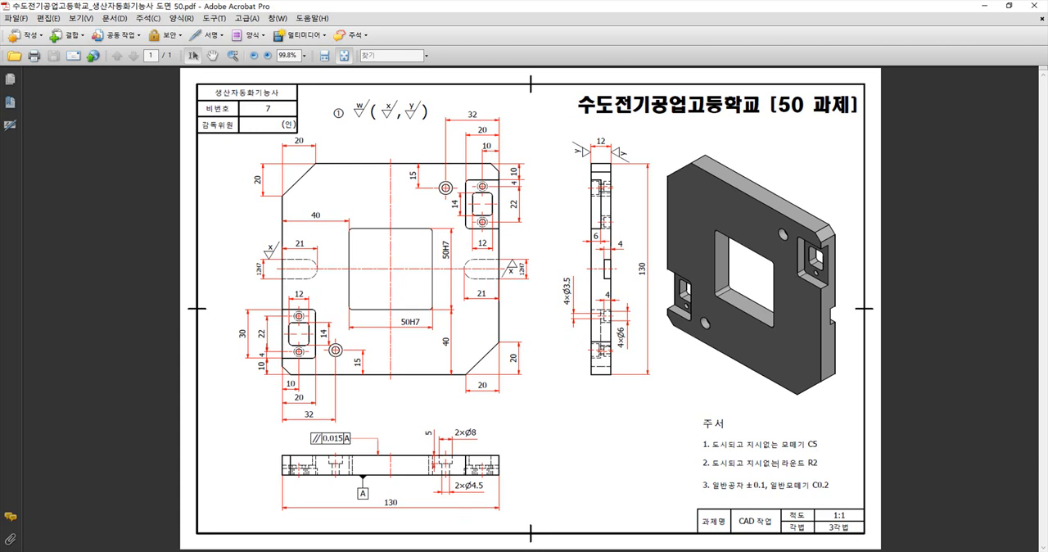
click(466, 550)
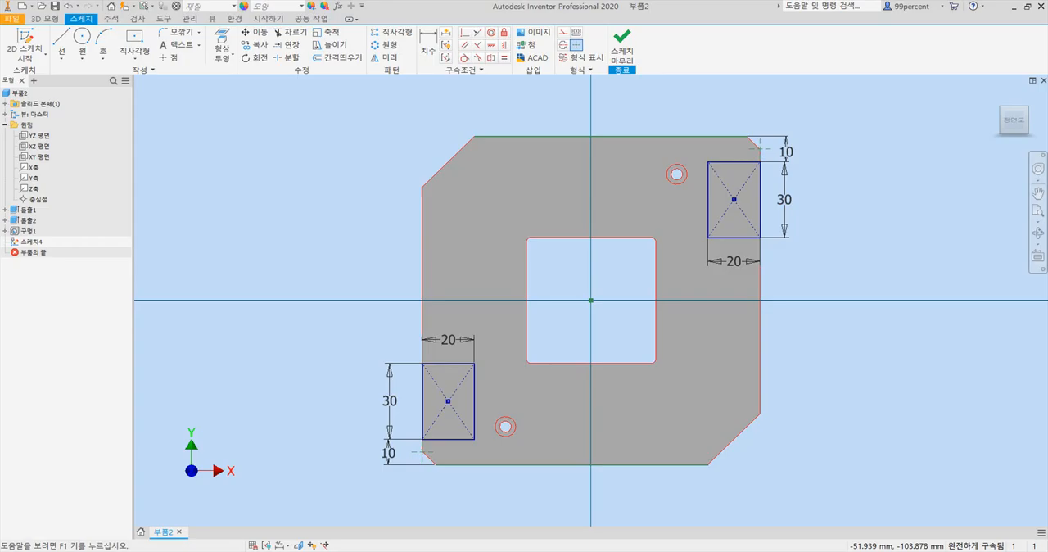
mouse_move(542, 550)
click(542, 520)
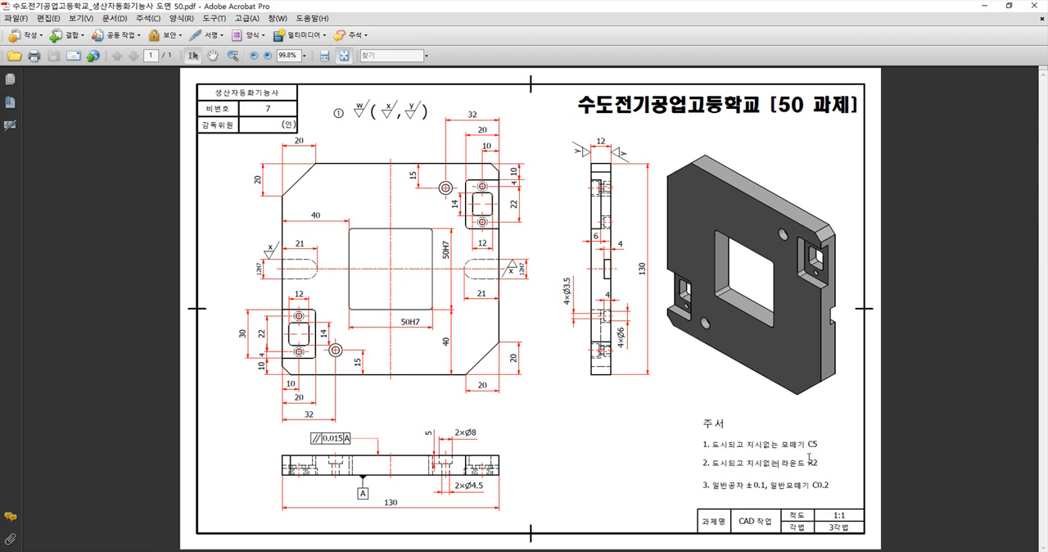
key(alt+Tab)
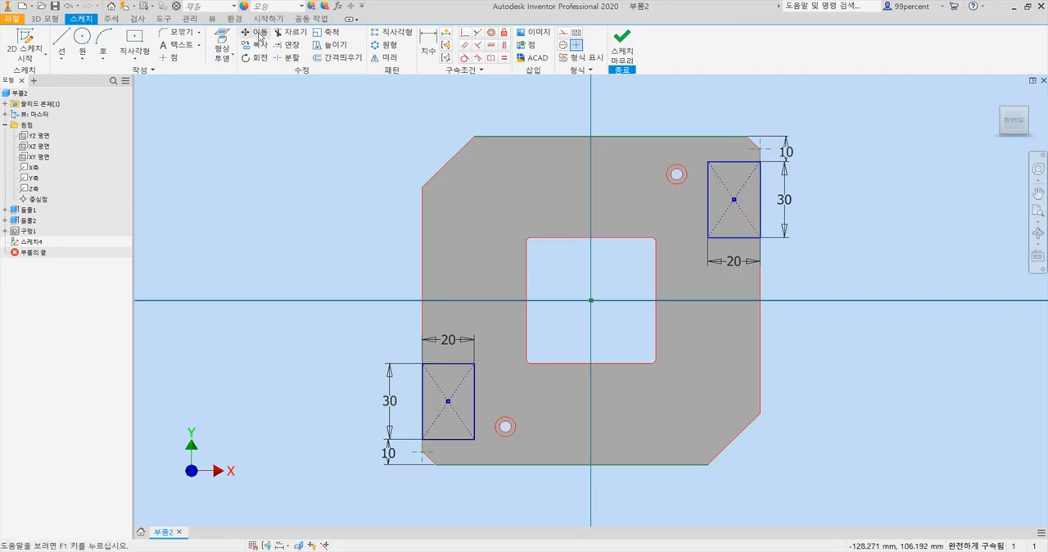
click(180, 32)
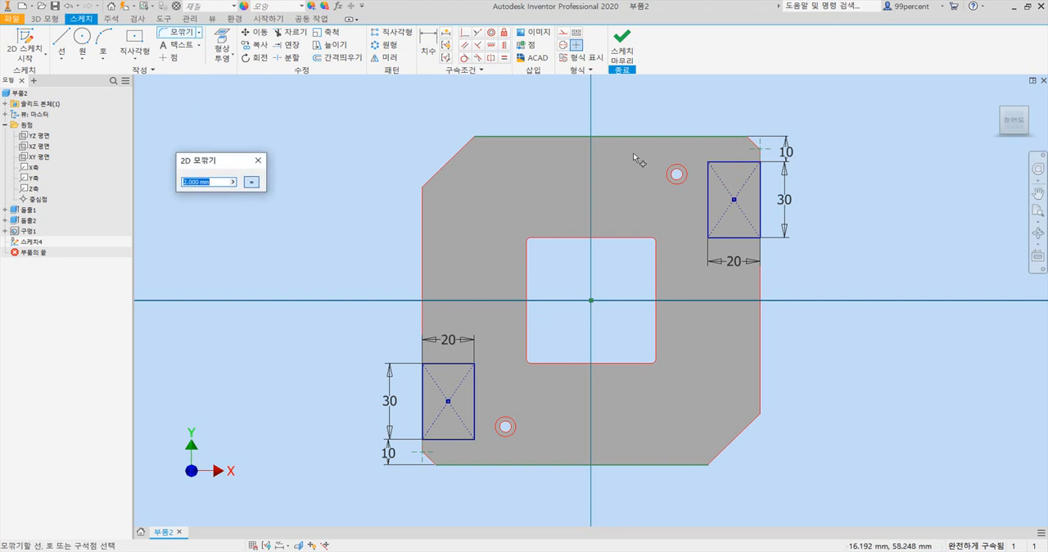
click(709, 180)
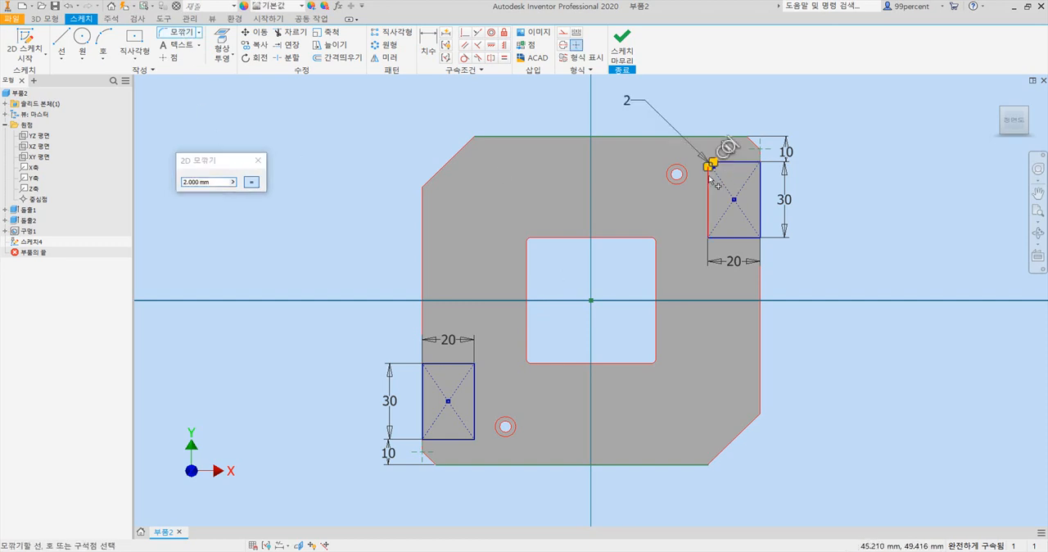
click(723, 240)
- Round the two inner corners of the lower-left rectangle with 2 mm sketch fillets
click(464, 365)
click(475, 377)
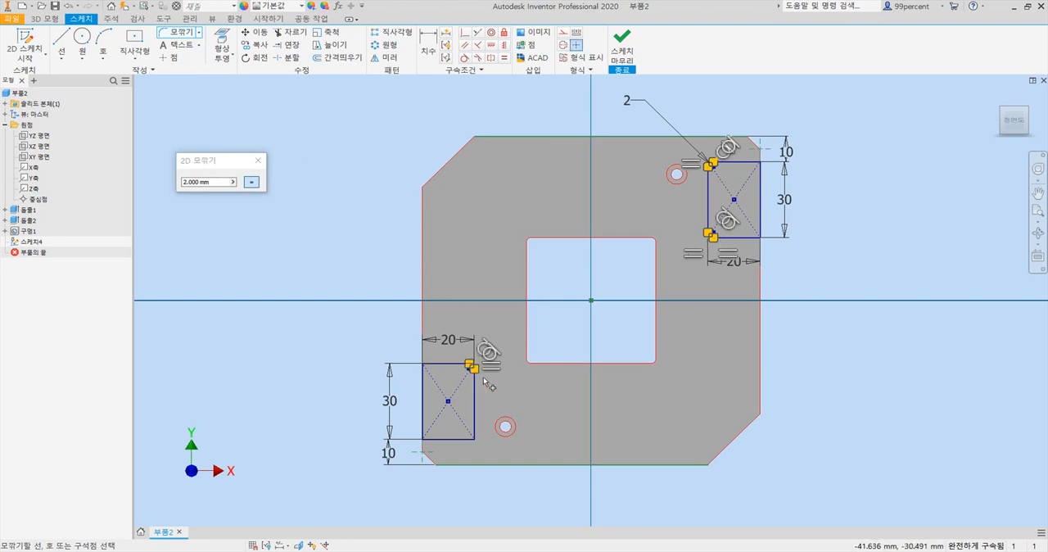
click(459, 441)
click(475, 420)
scroll(480, 385, up, 7)
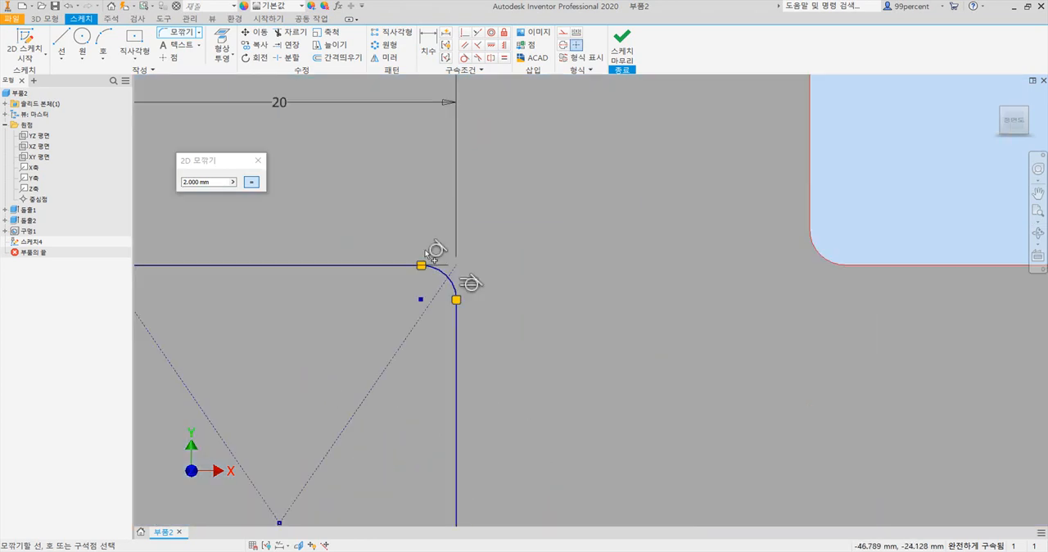
scroll(431, 251, down, 7)
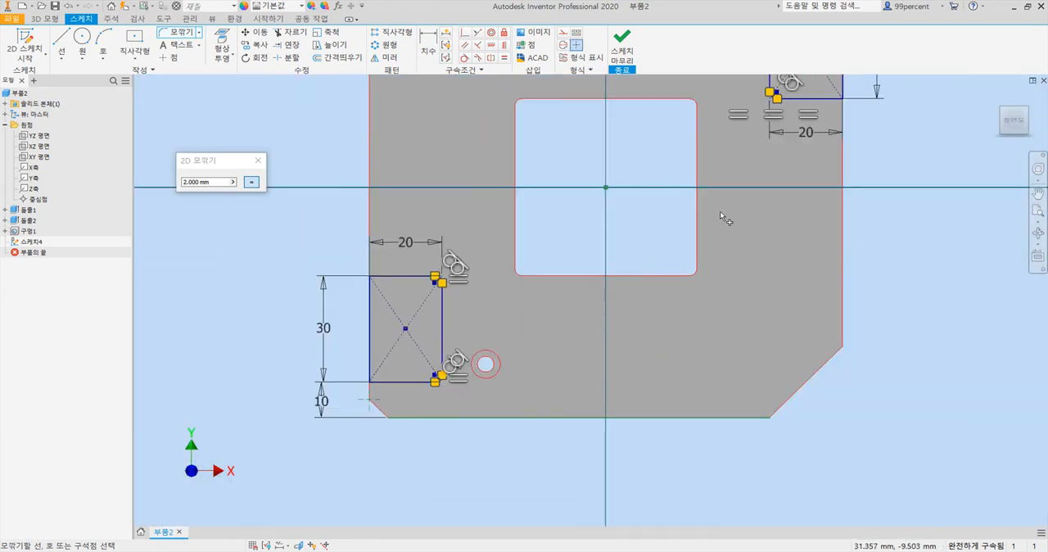
scroll(655, 230, down, 2)
middle_drag(654, 229, 603, 282)
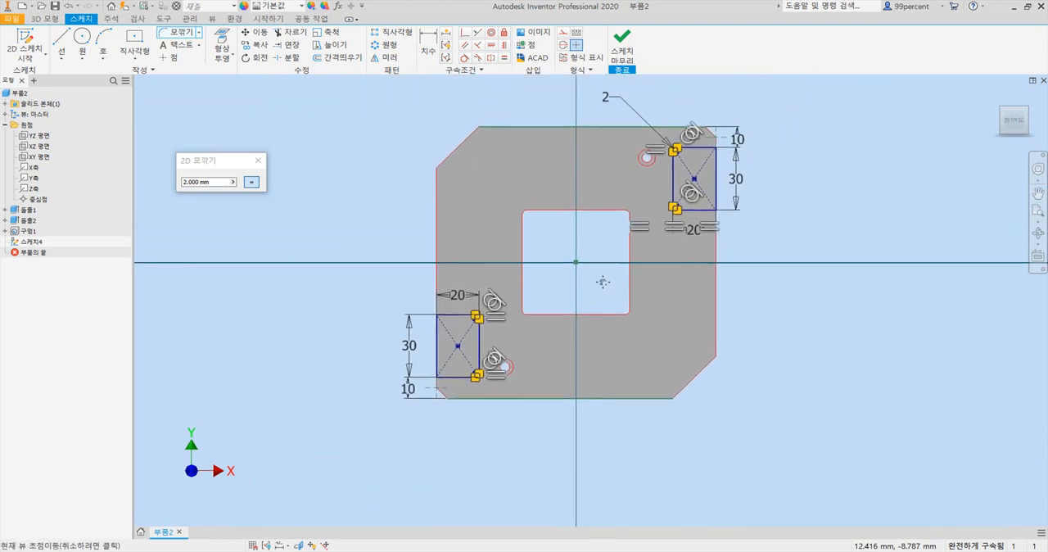
- Extrude both rounded rectangle profiles as a cut 6 mm deep into the plate
click(46, 18)
click(64, 41)
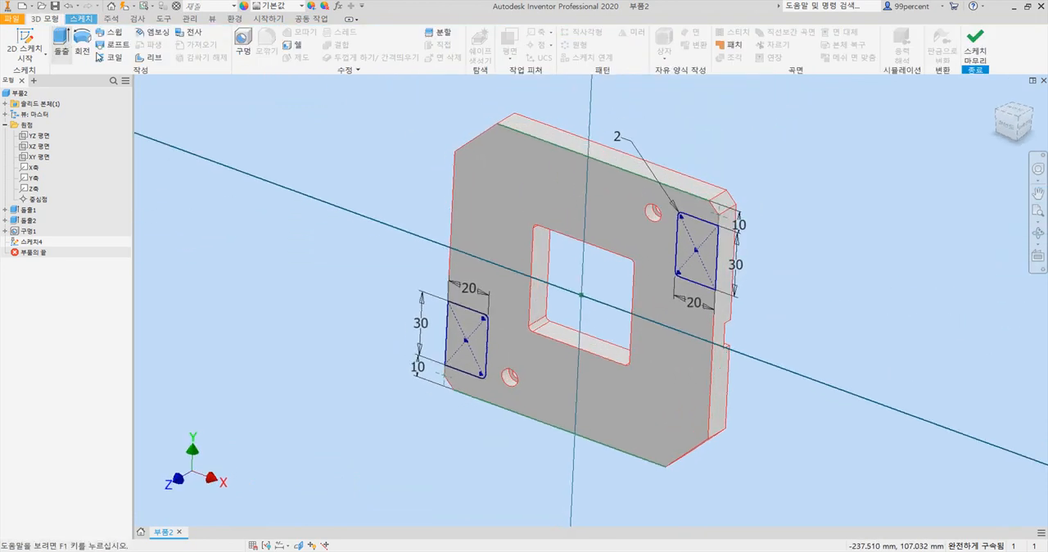
click(477, 324)
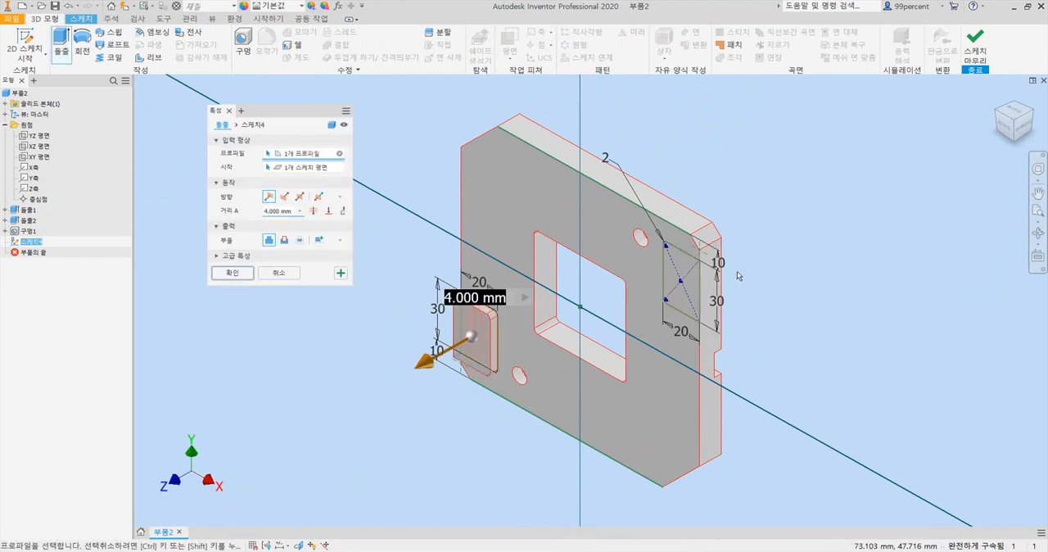
click(679, 283)
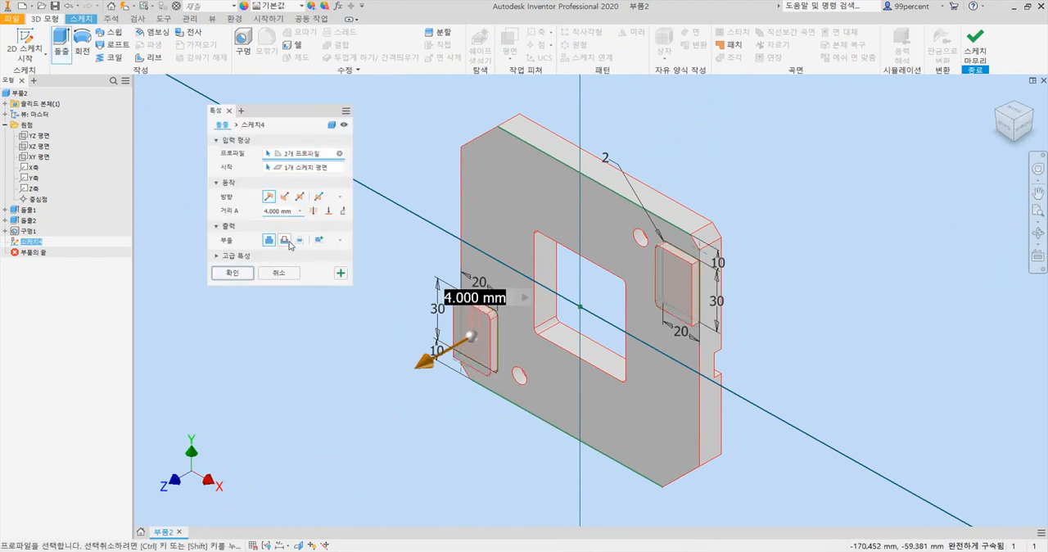
click(285, 239)
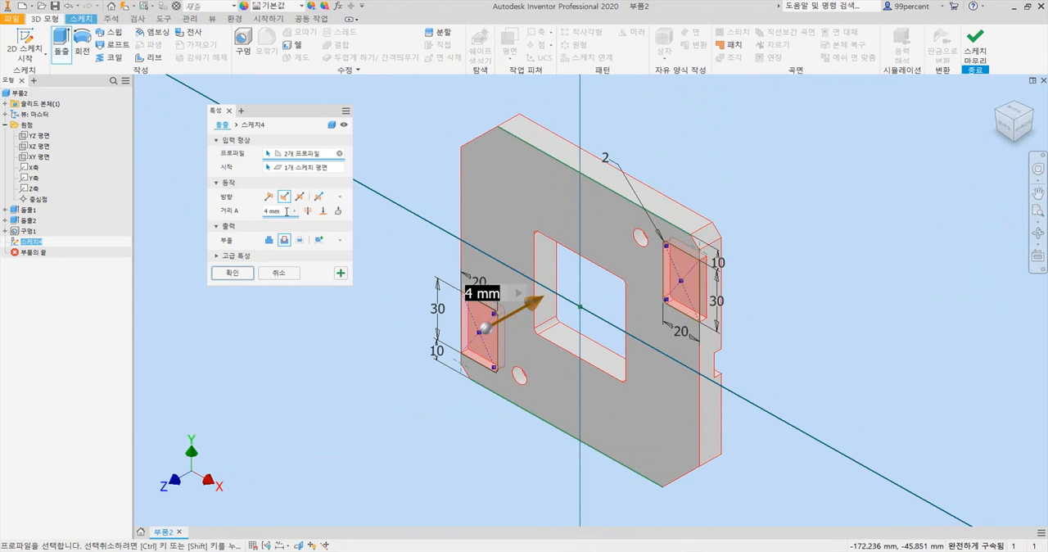
text(6)
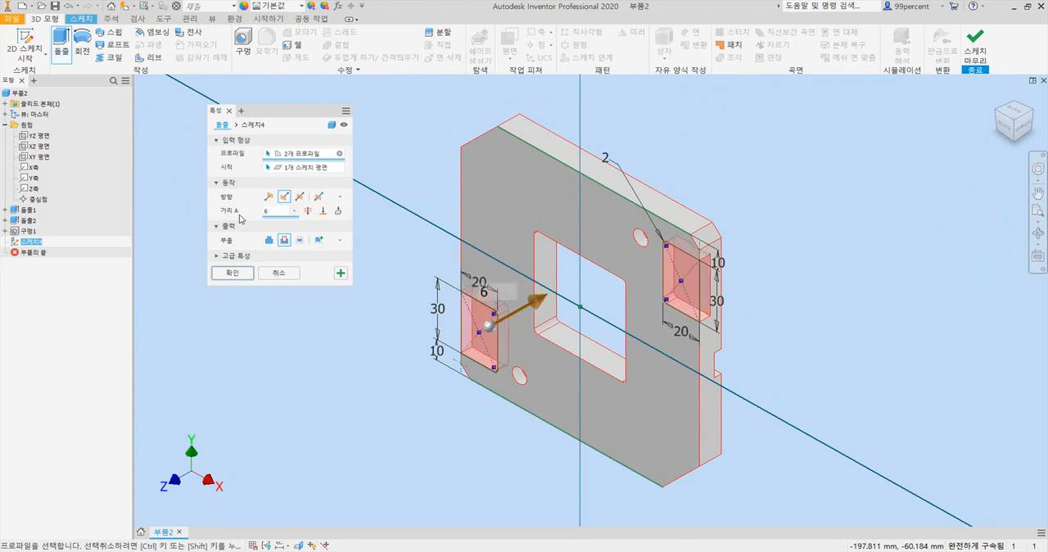
click(250, 273)
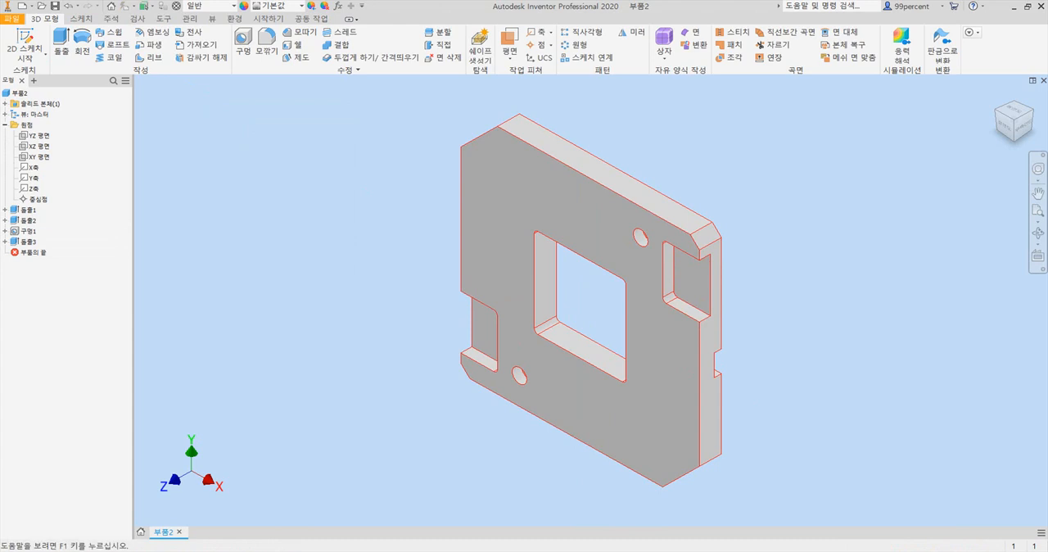
- Consult the PDF drawing in Adobe Acrobat and, back in Inventor, start a new sketch on the floor of the lower-left pocket
key(alt+Tab)
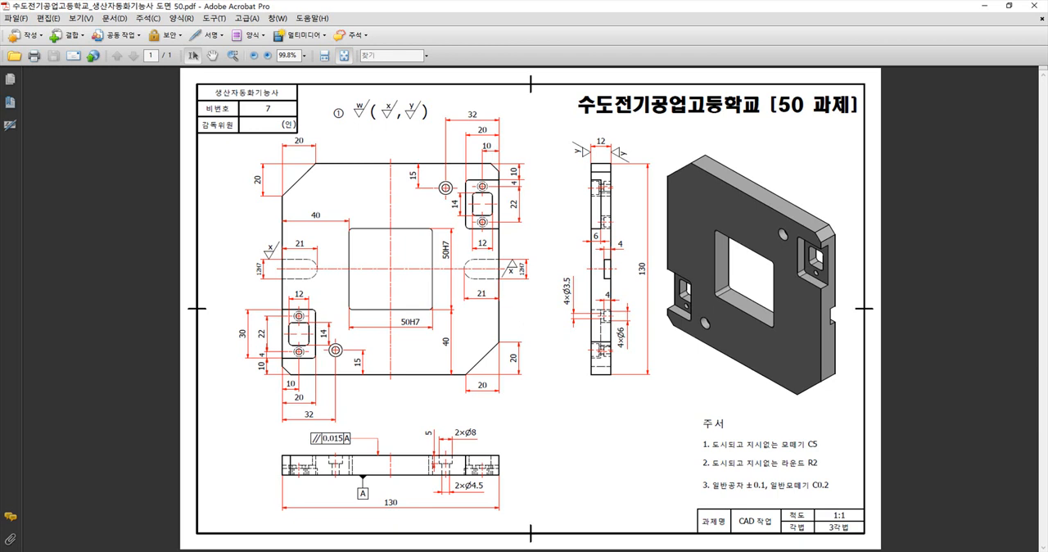
click(468, 550)
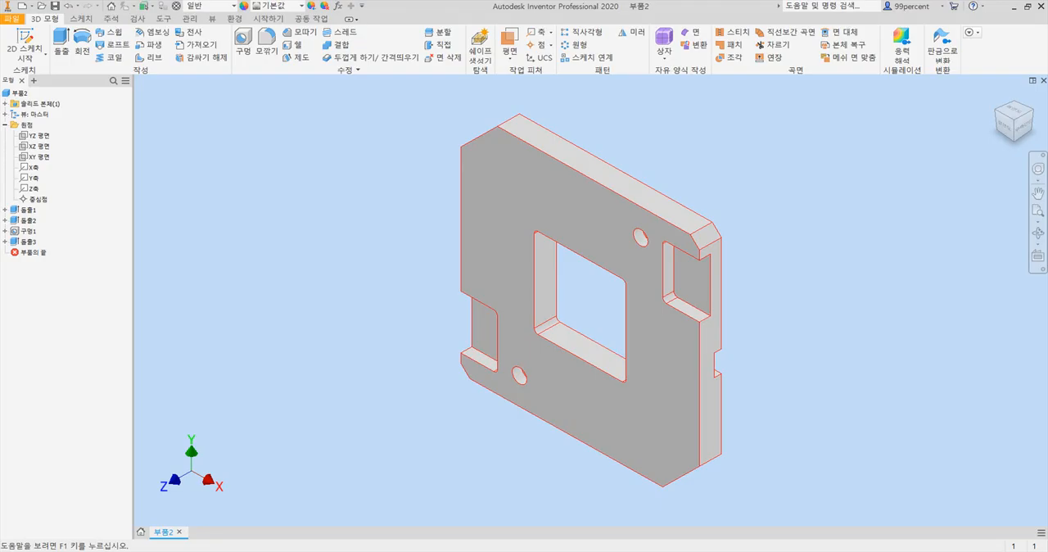
click(697, 285)
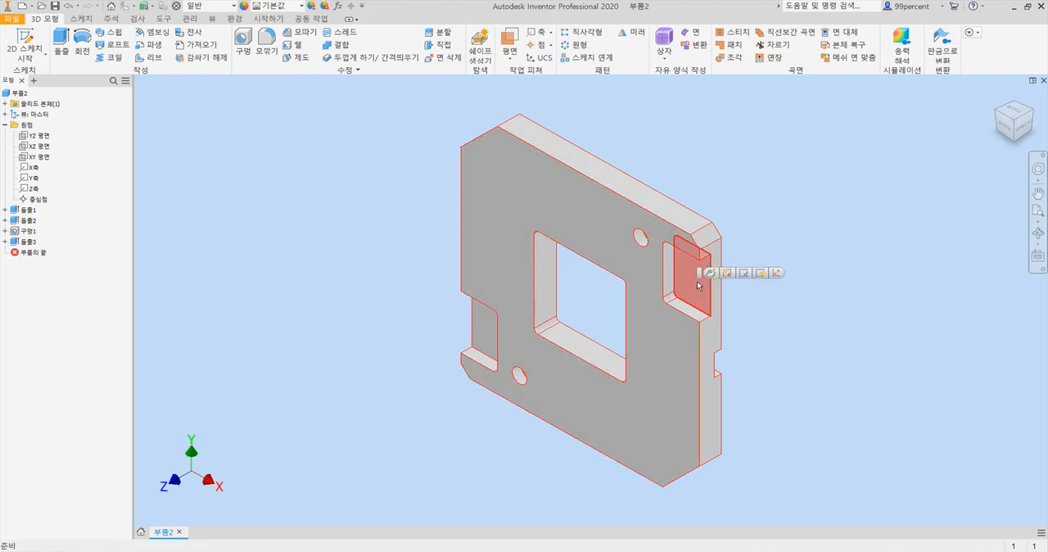
ctrl+click(483, 334)
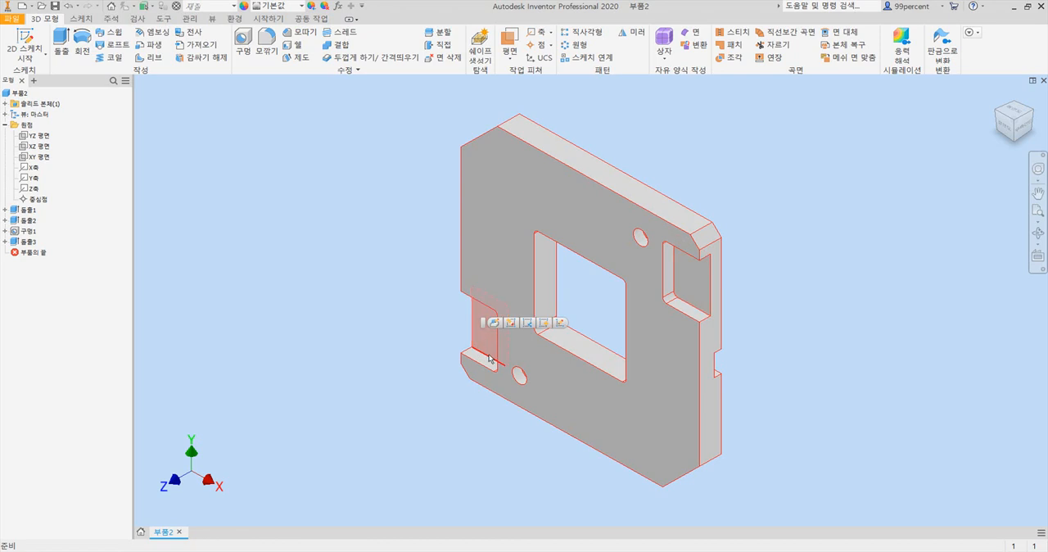
click(561, 325)
mouse_move(478, 409)
middle_down()
mouse_move(458, 303)
mouse_move(424, 361)
middle_up()
- Draw a center rectangle 12 mm wide and 14 mm high inside the lower-left pocket
click(141, 50)
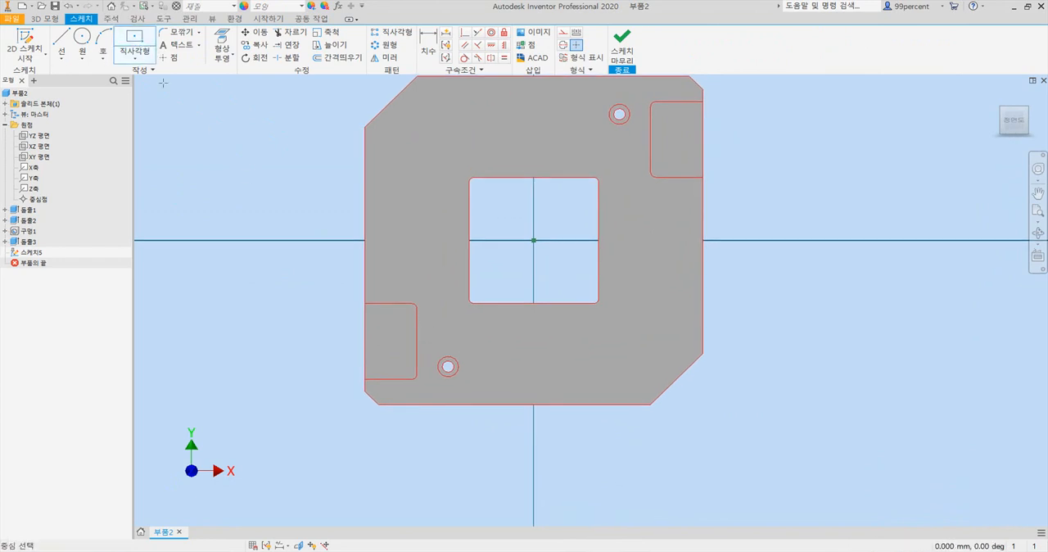
click(389, 339)
text(12)
key(Tab)
text(14)
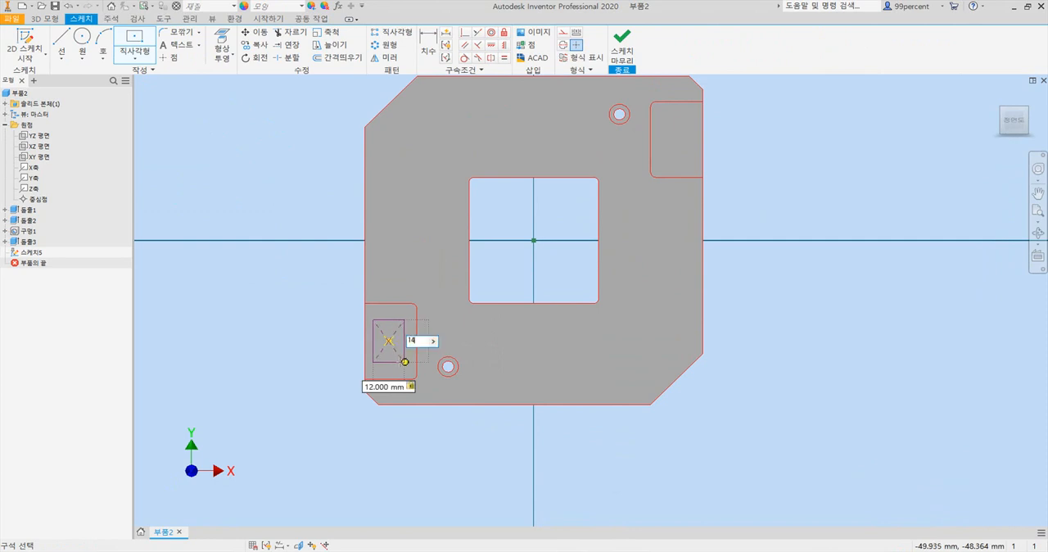
key(Return)
- Draw a second center rectangle 12 mm wide and 14 mm high inside the upper-right pocket
click(673, 134)
text(14)
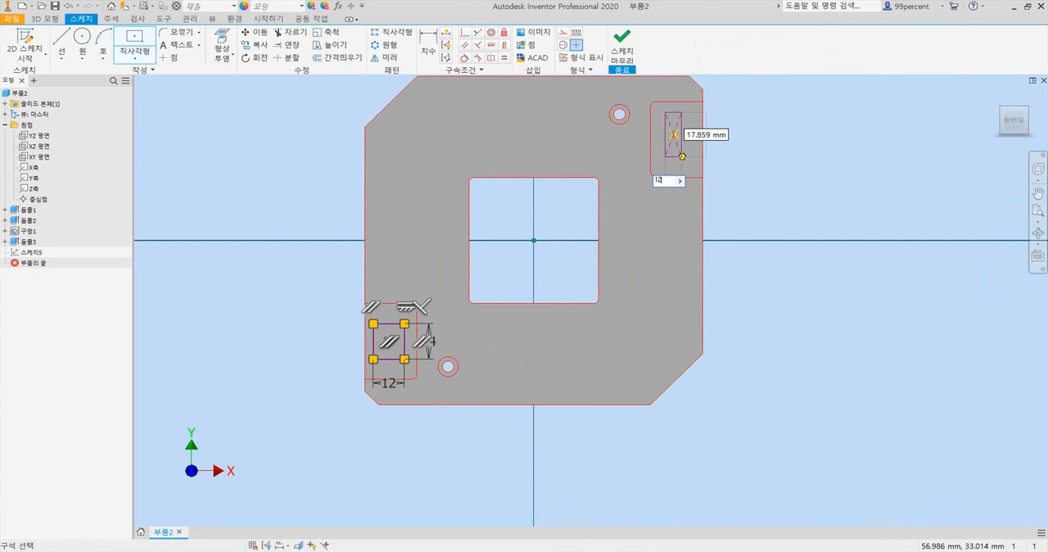
key(Tab)
text(14)
key(Return)
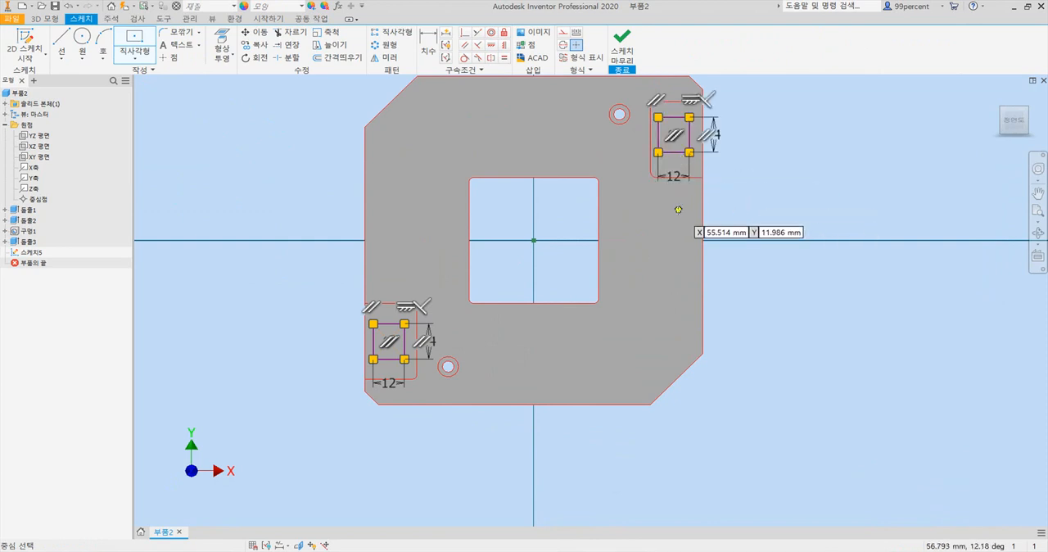
key(Escape)
middle_drag(660, 168, 604, 200)
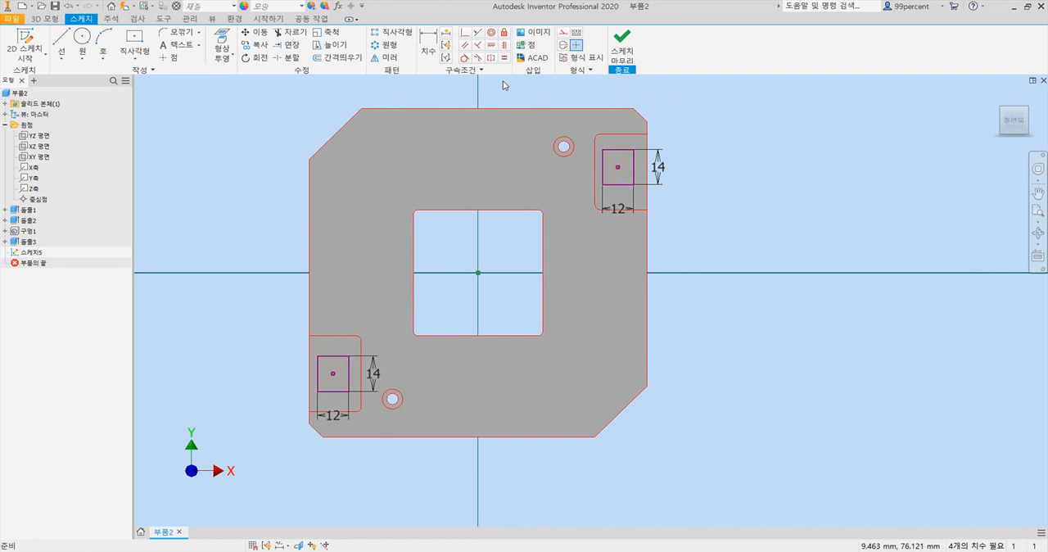
- Dimension the top edge of the upper-right 12 × 14 rectangle 8 mm below the pocket's top edge
click(428, 42)
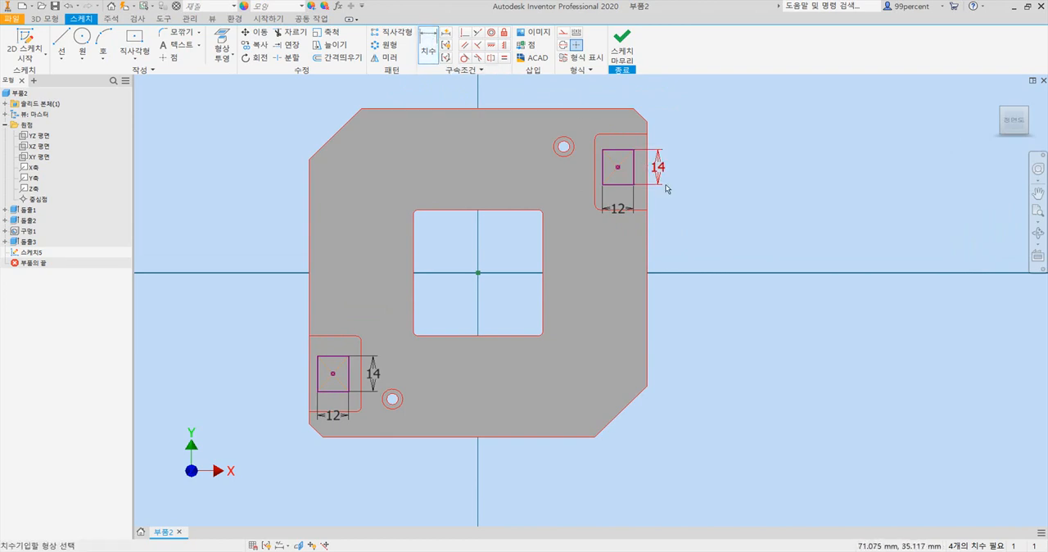
scroll(634, 141, down, 3)
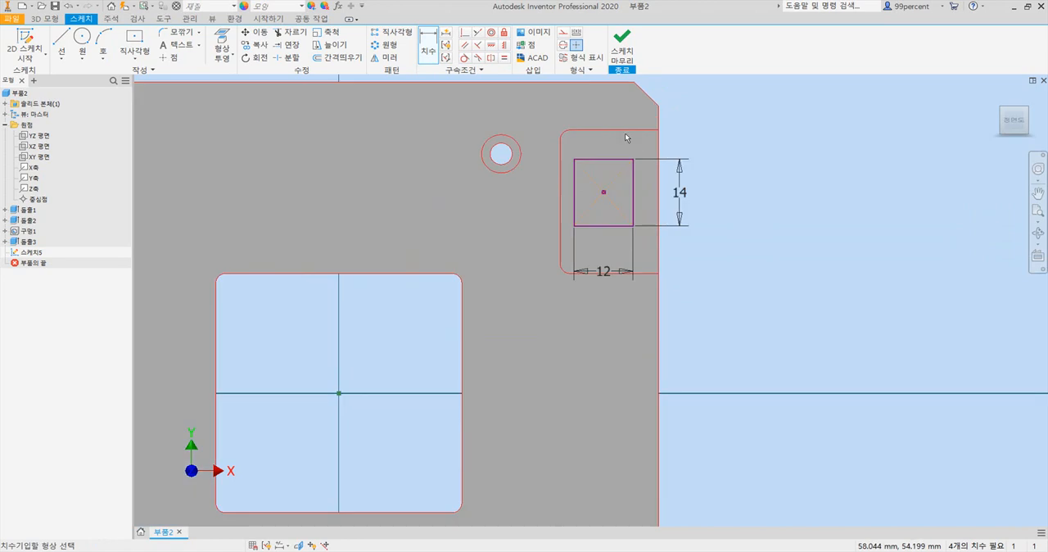
click(622, 130)
click(611, 160)
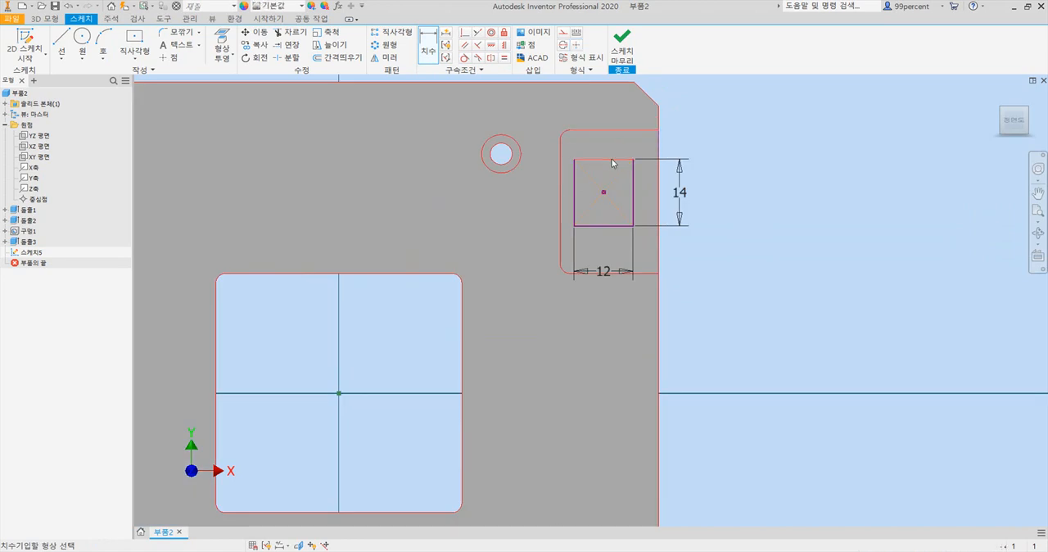
click(707, 155)
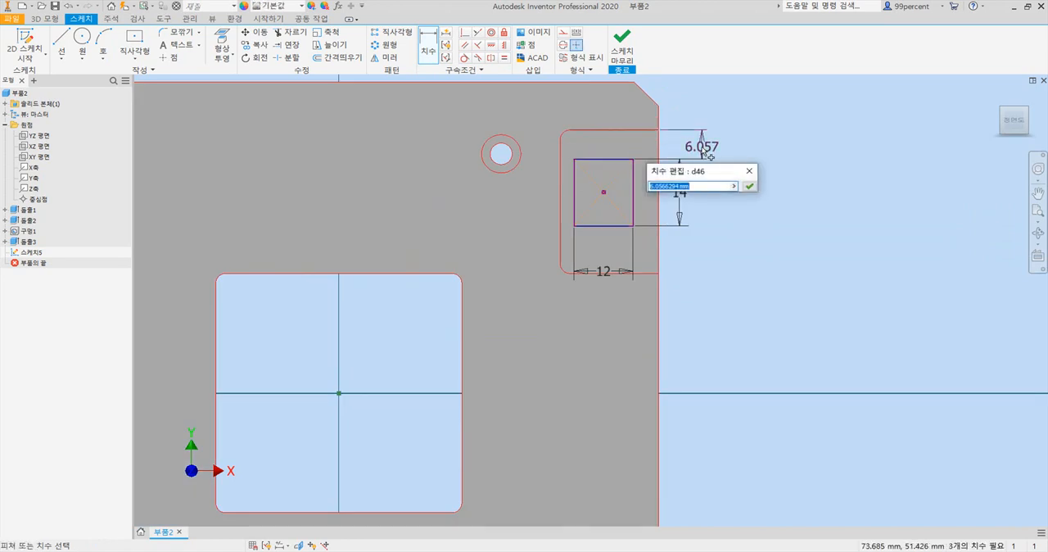
text(8)
key(Return)
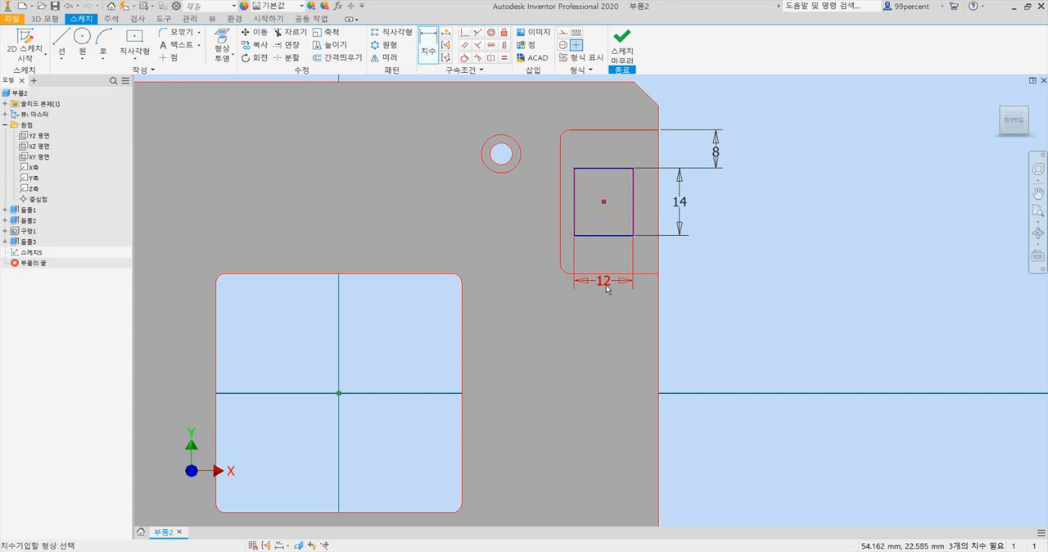
- Dimension the right edge of the upper-right 12 × 14 rectangle 4 mm from the plate's right edge
click(432, 45)
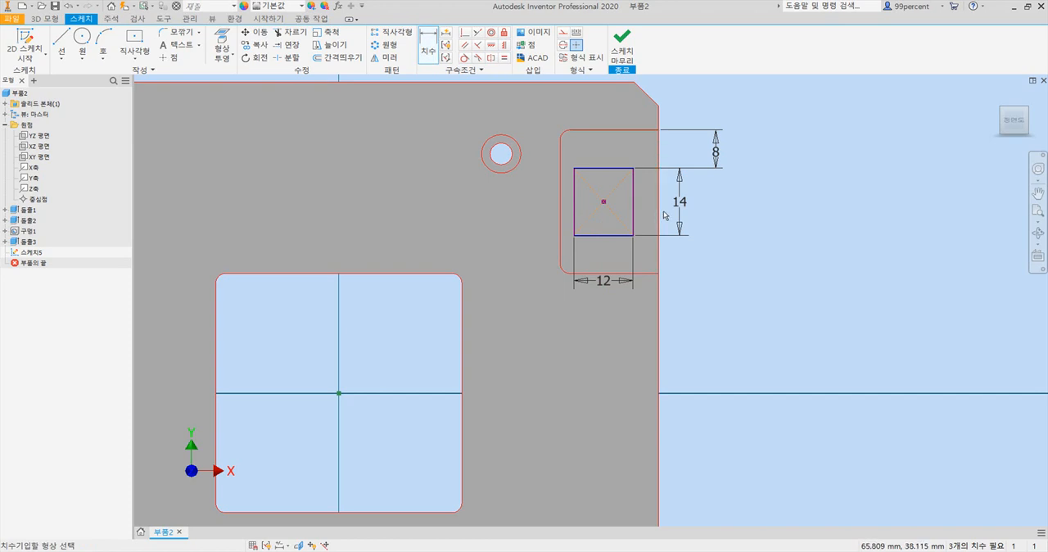
click(656, 218)
click(631, 211)
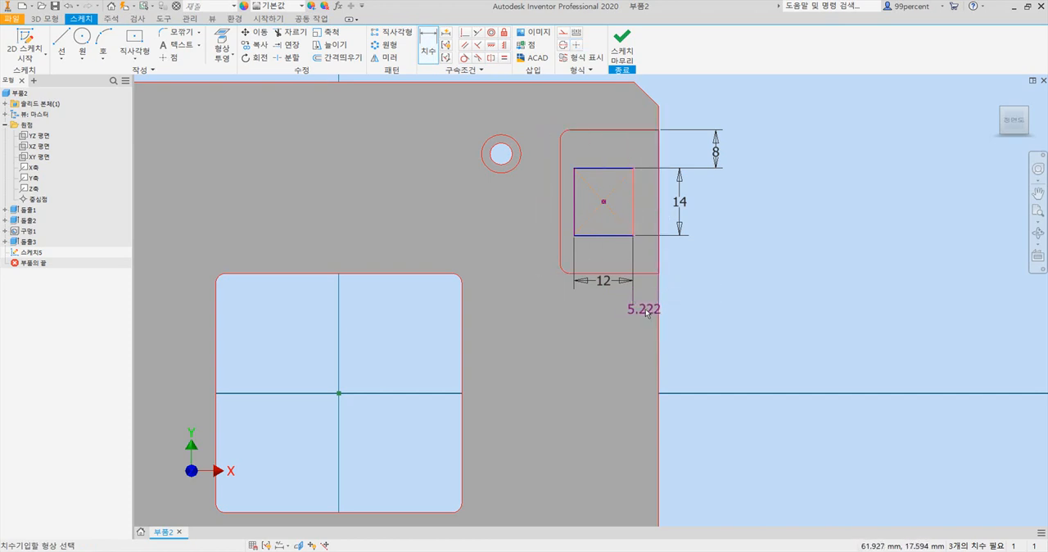
click(654, 316)
text(4)
key(Return)
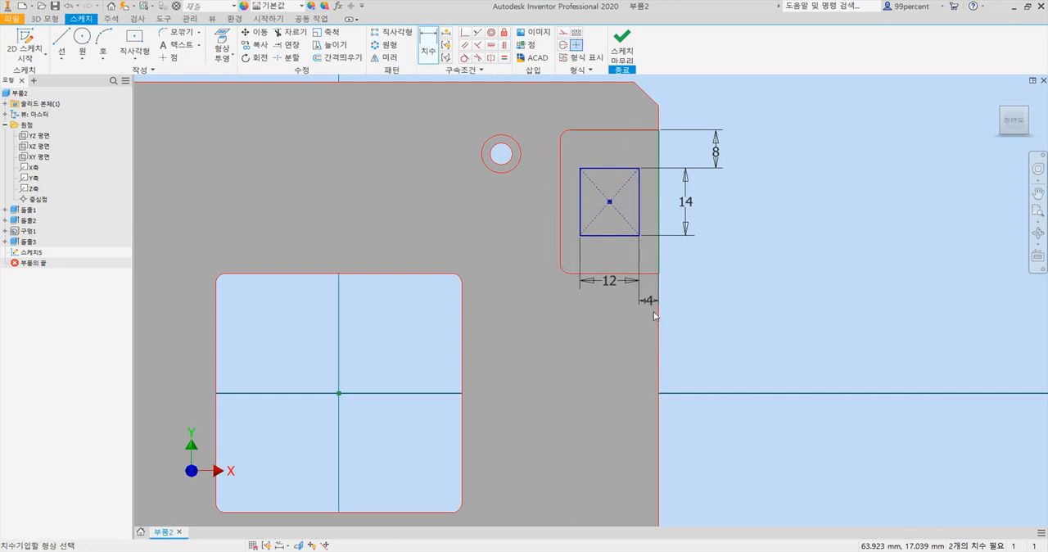
key(Escape)
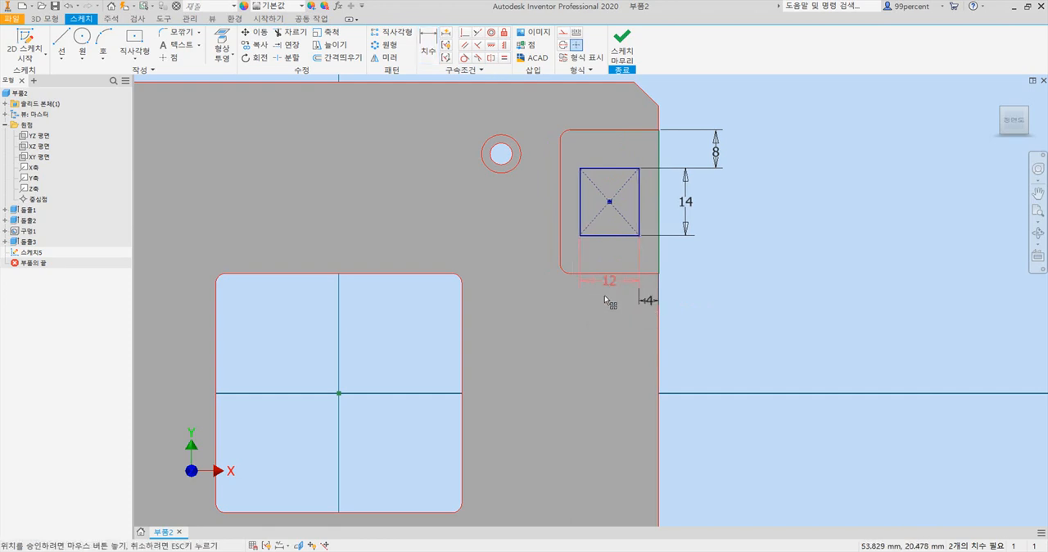
scroll(614, 317, down, 3)
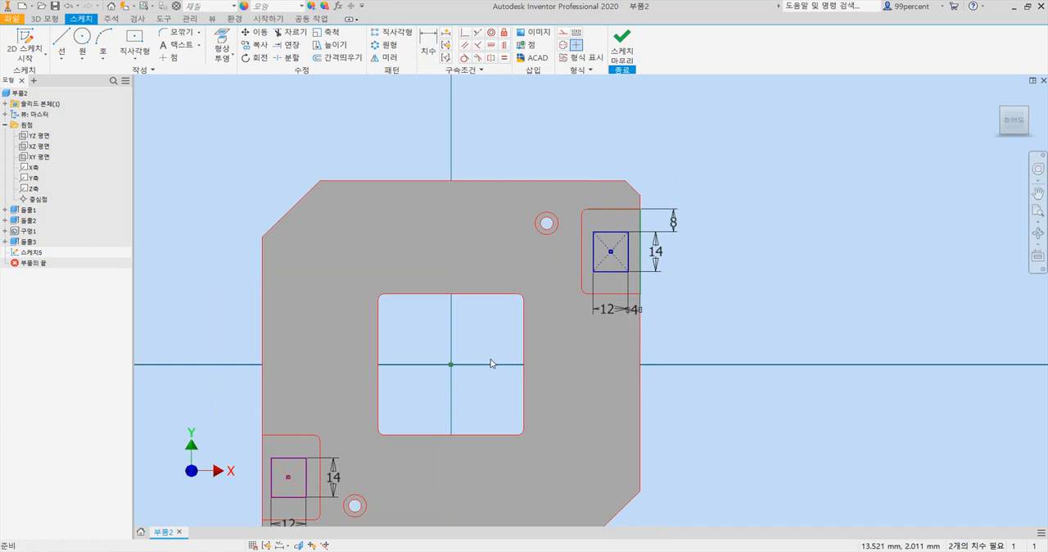
- Dimension the top edge of the lower-left 12 × 14 rectangle 8 mm below its pocket's top edge
middle_drag(491, 360, 617, 238)
scroll(462, 340, up, 3)
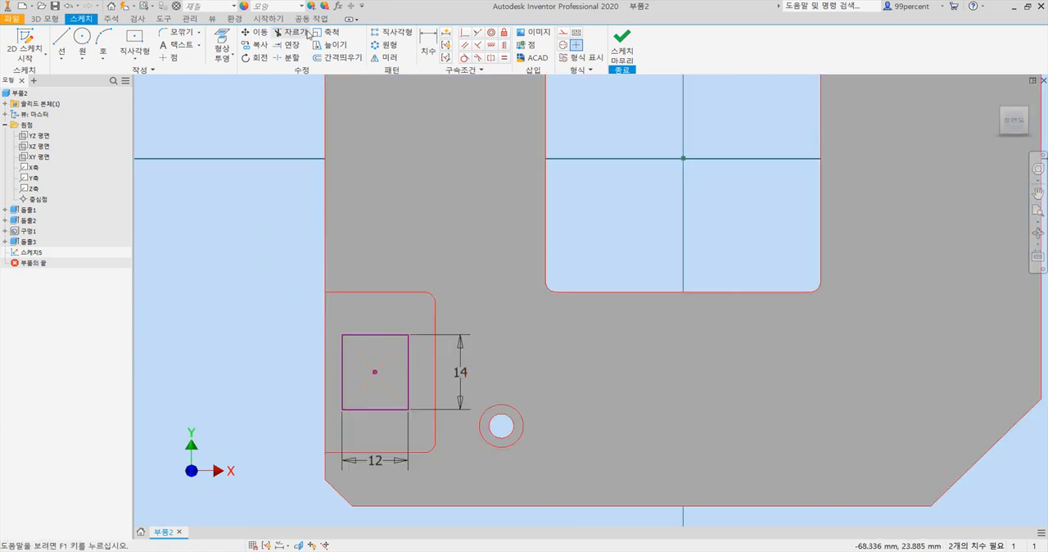
click(426, 37)
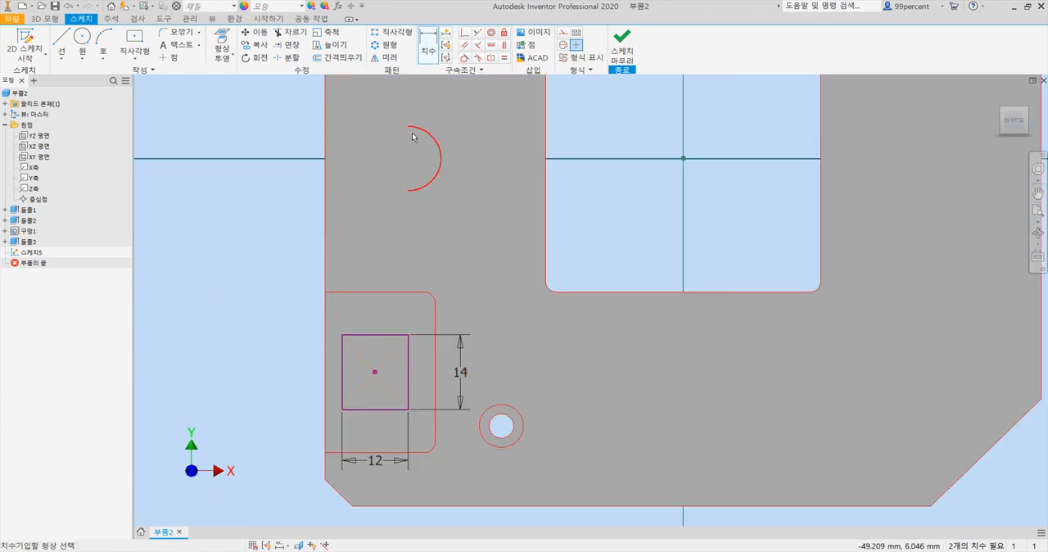
click(376, 335)
click(297, 312)
text(78)
key(Return)
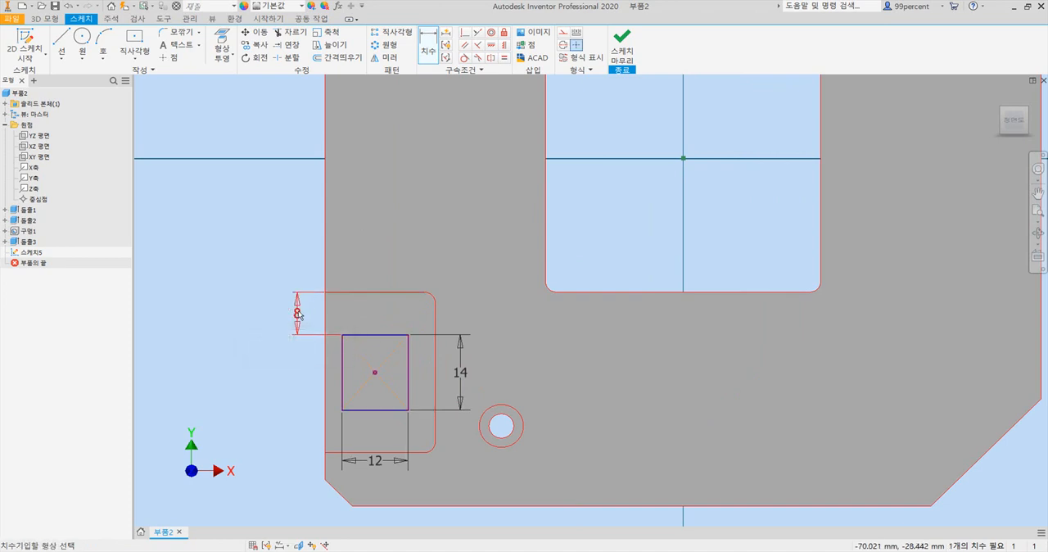
- Dimension the left edge of the lower-left 12 × 14 rectangle 4 mm from the plate's left edge and tidy the dimension's placement
click(326, 375)
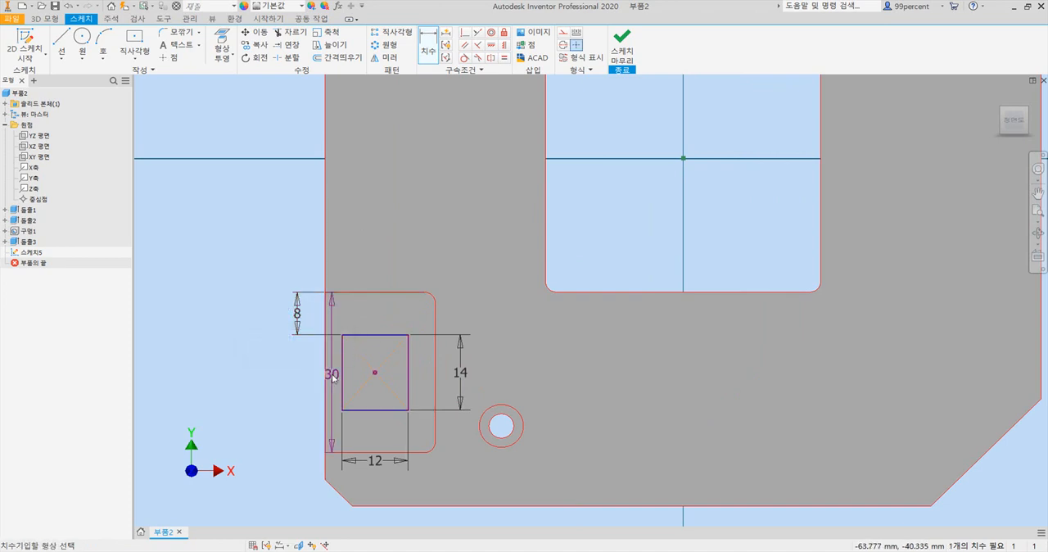
click(342, 375)
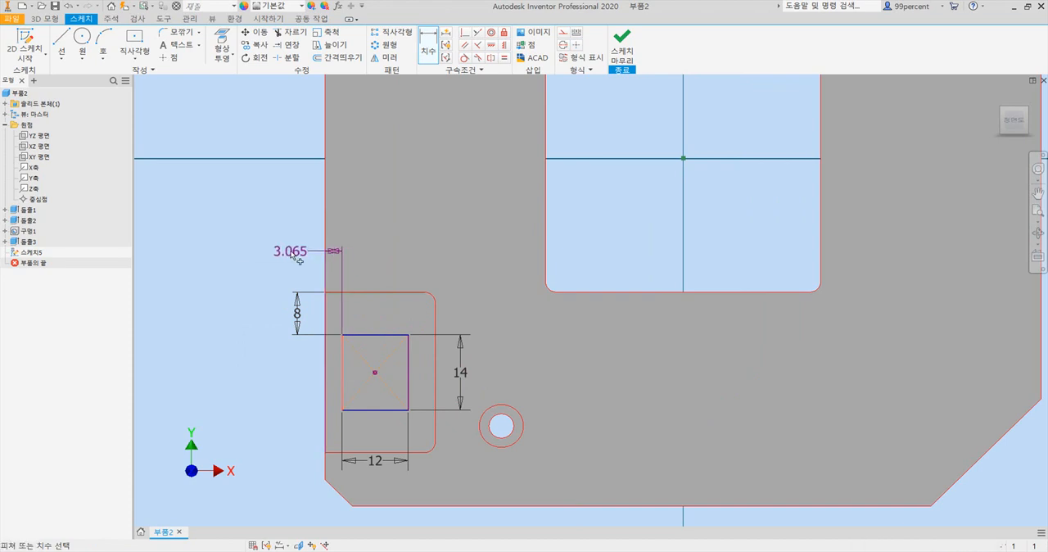
click(290, 252)
text(4)
key(Return)
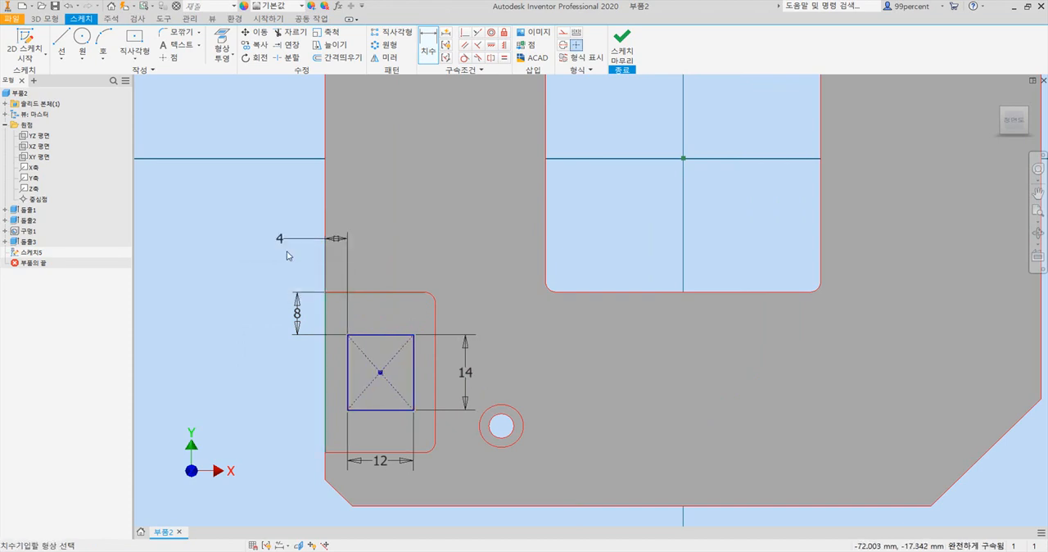
click(281, 242)
text(4)
key(Return)
drag(282, 243, 336, 230)
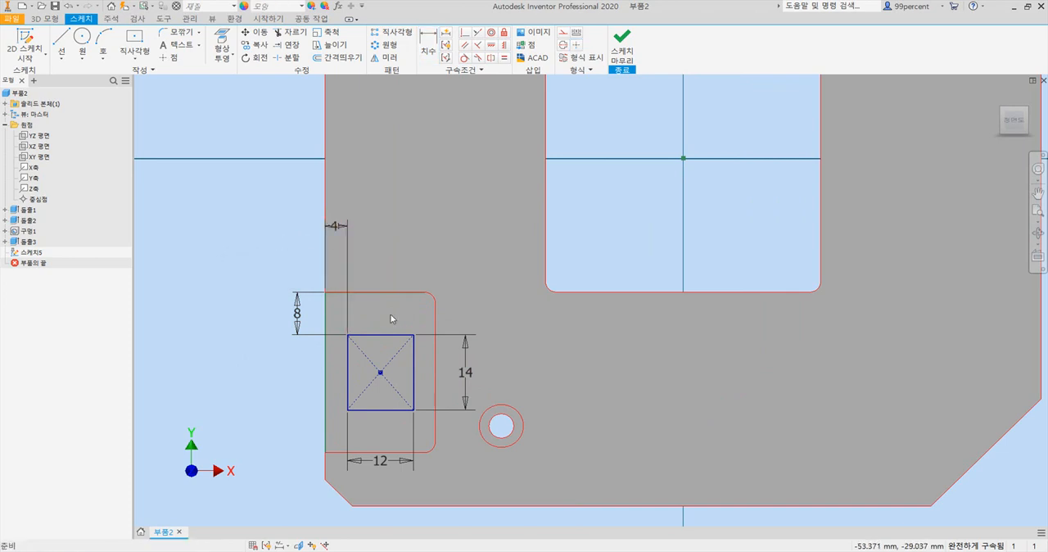
- Check the PDF drawing, then fillet the upper-right corner of the lower-left 12 × 14 rectangle with a 2 mm radius
scroll(509, 313, down, 2)
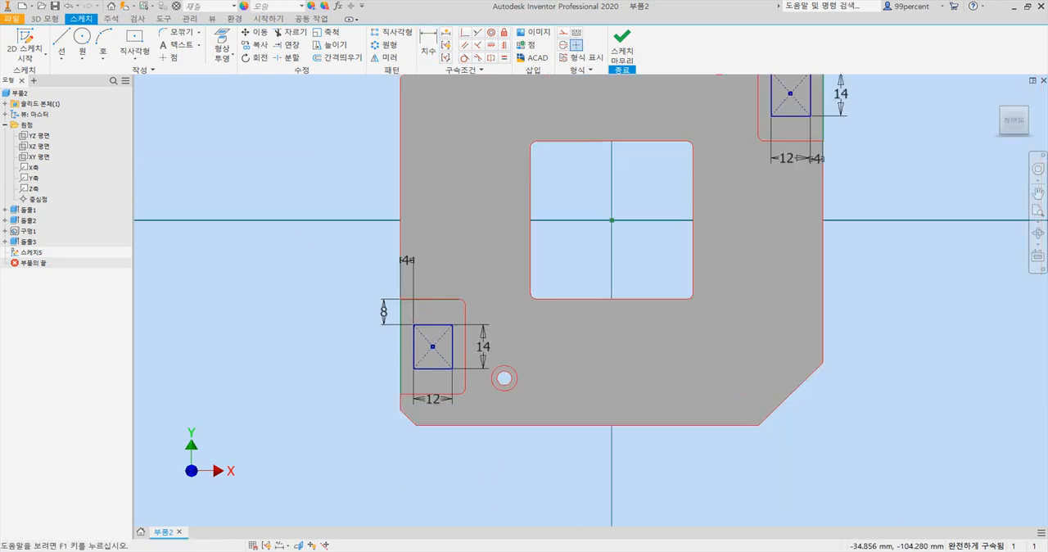
key(alt+Tab)
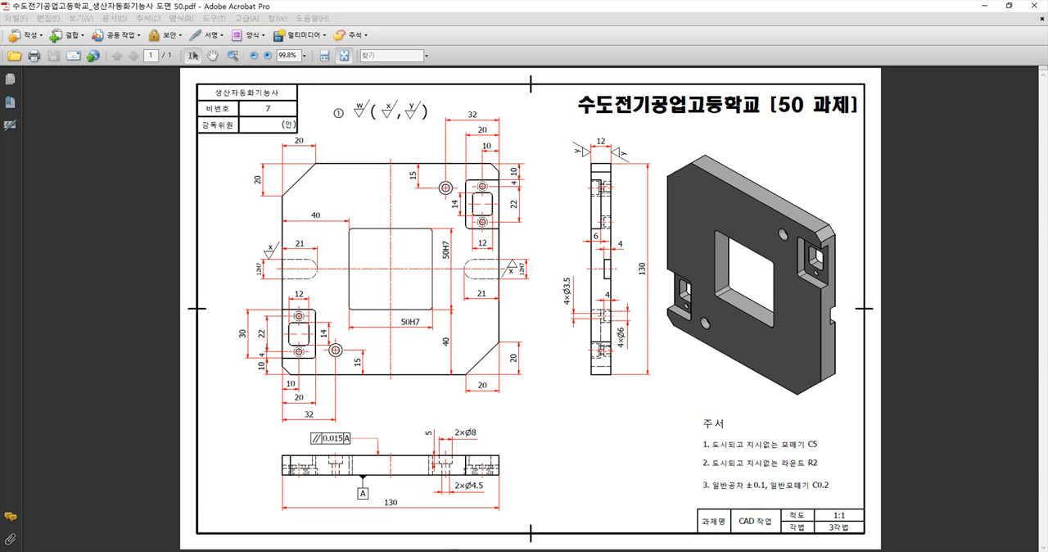
key(alt+Tab)
key(f)
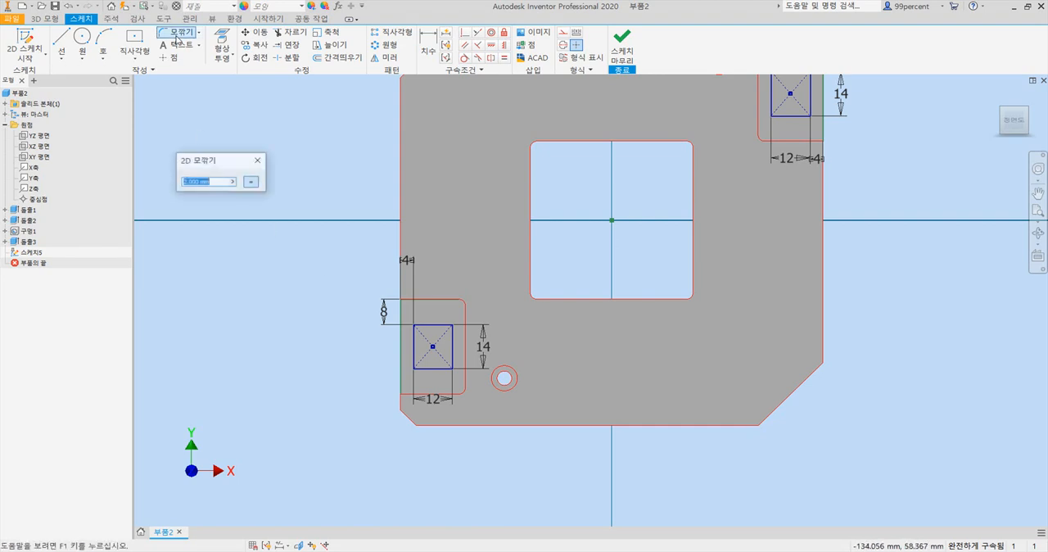
scroll(449, 361, up, 3)
scroll(449, 360, up, 4)
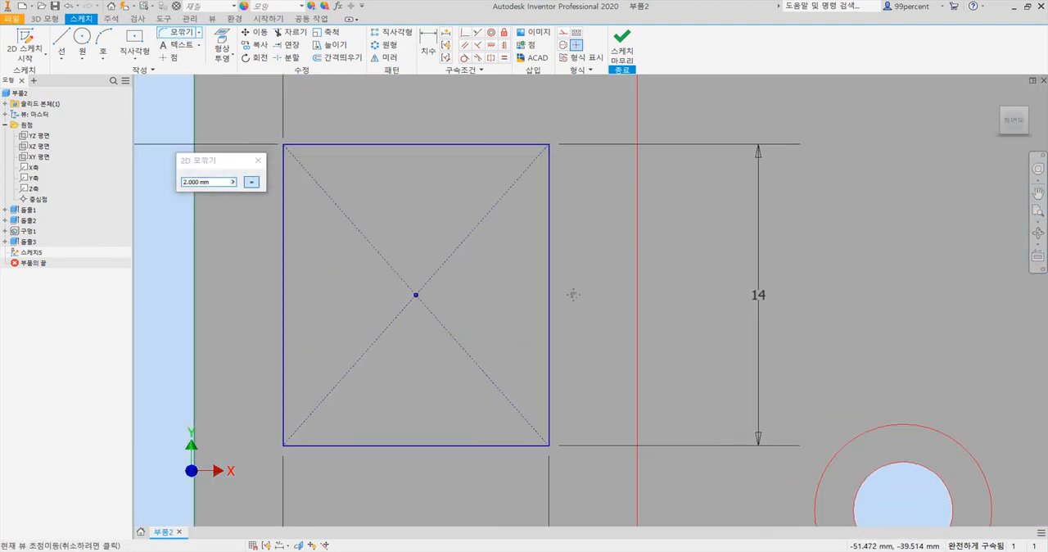
click(611, 149)
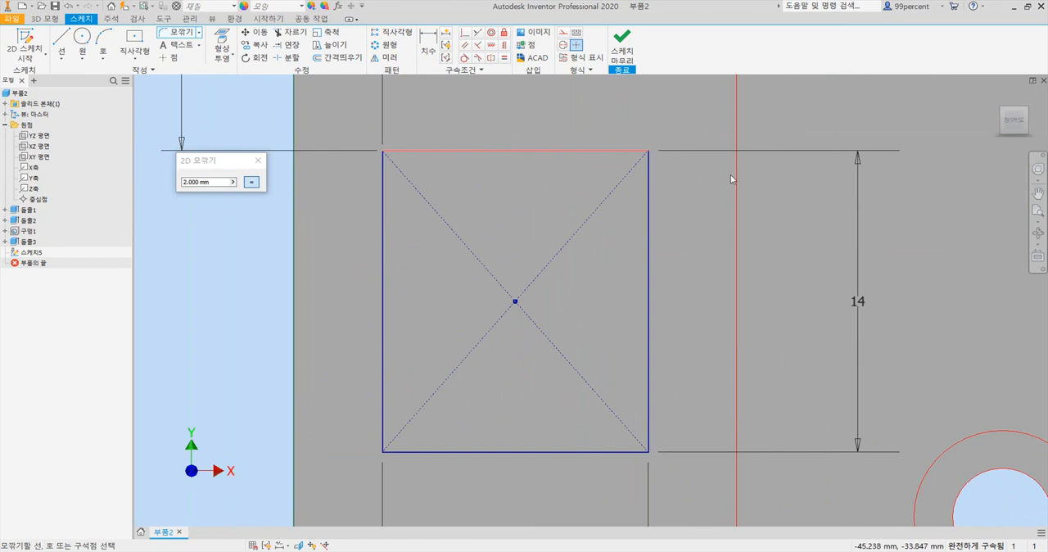
click(649, 213)
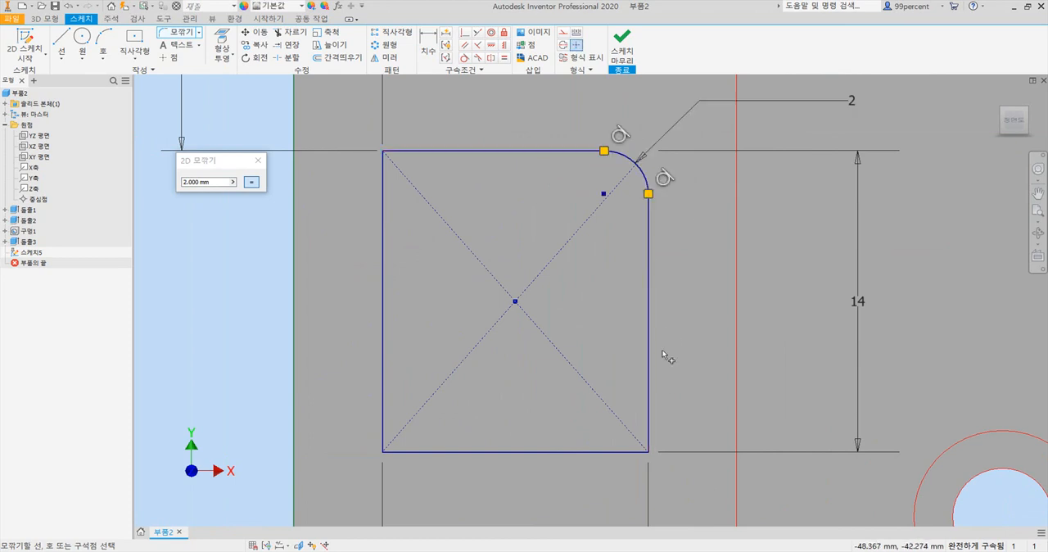
click(648, 452)
click(648, 455)
key(Escape)
key(ctrl+z)
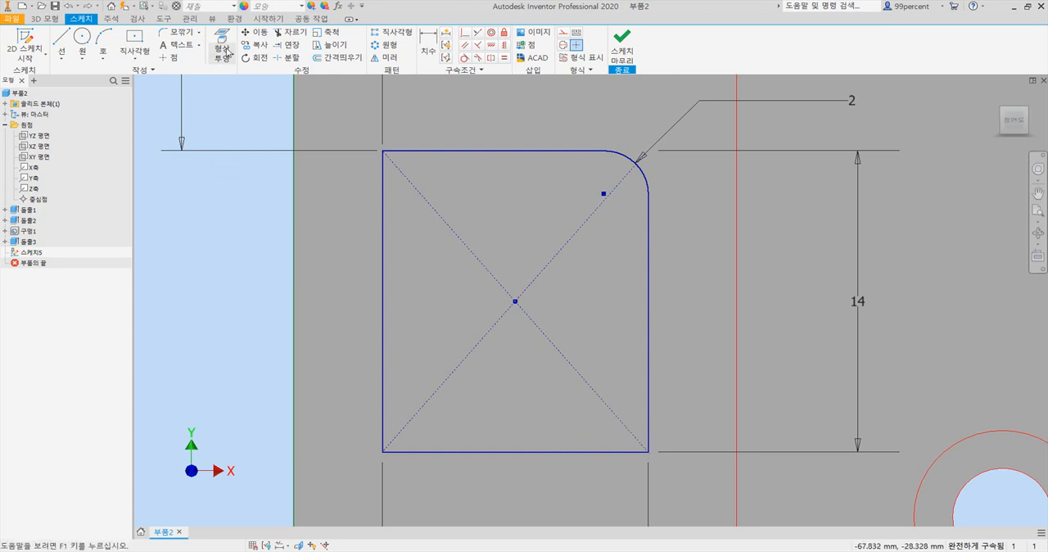
- Fillet the remaining three corners of the lower-left 12 × 14 rectangle with a 2 mm radius
click(173, 32)
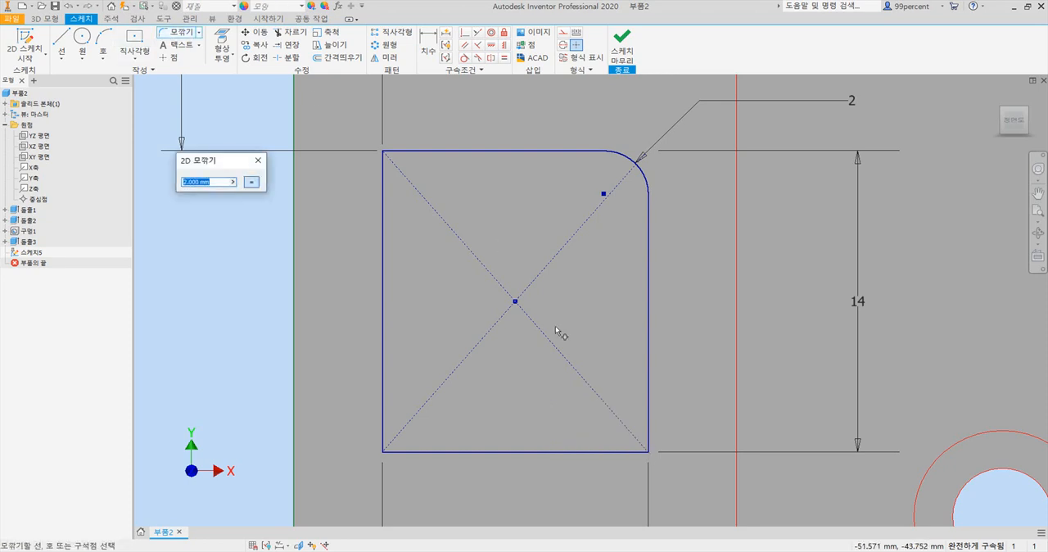
click(644, 451)
click(649, 440)
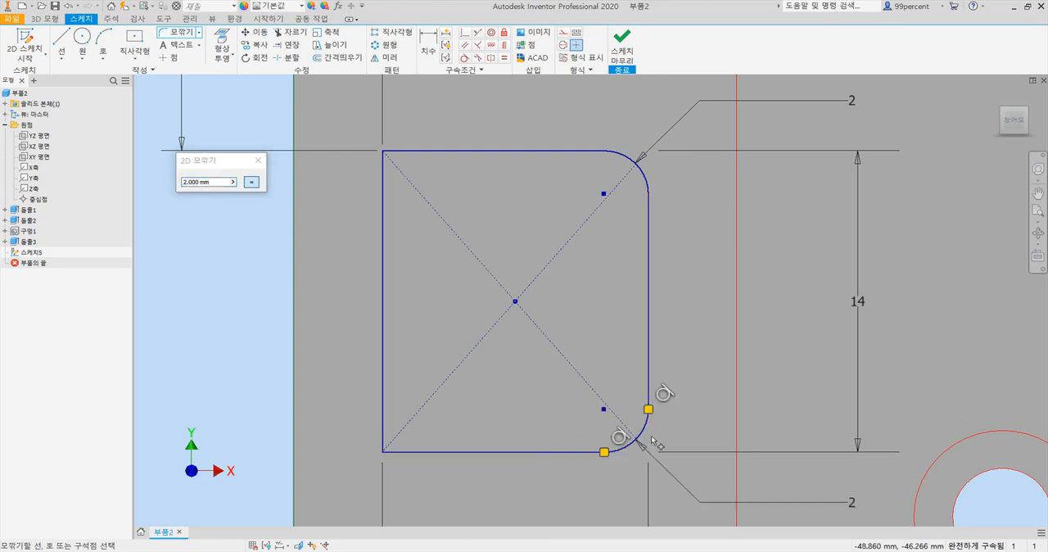
click(423, 451)
click(384, 416)
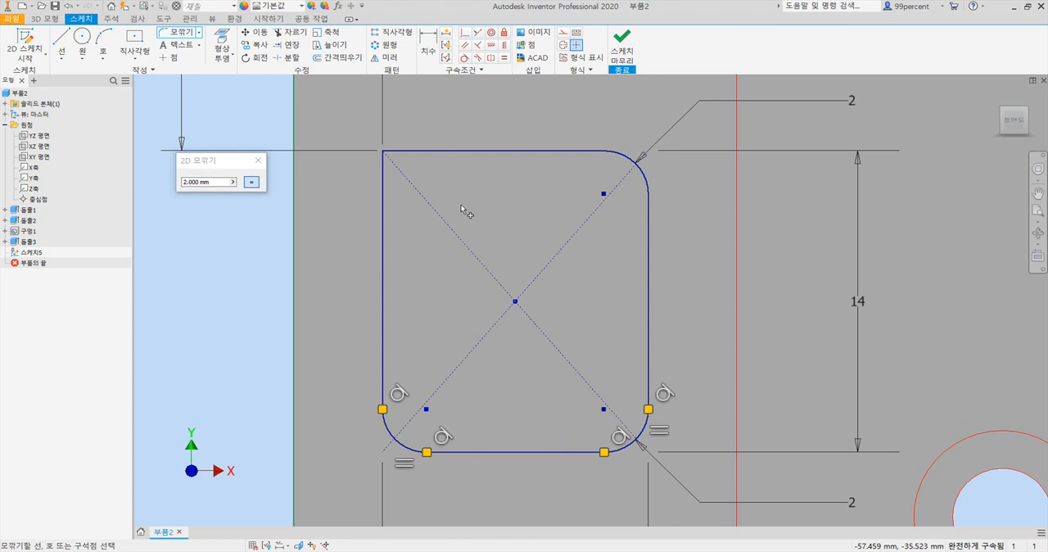
click(432, 152)
click(383, 188)
- Fillet all four corners of the upper-right 12 × 14 rectangle with a 2 mm radius
scroll(529, 259, down, 5)
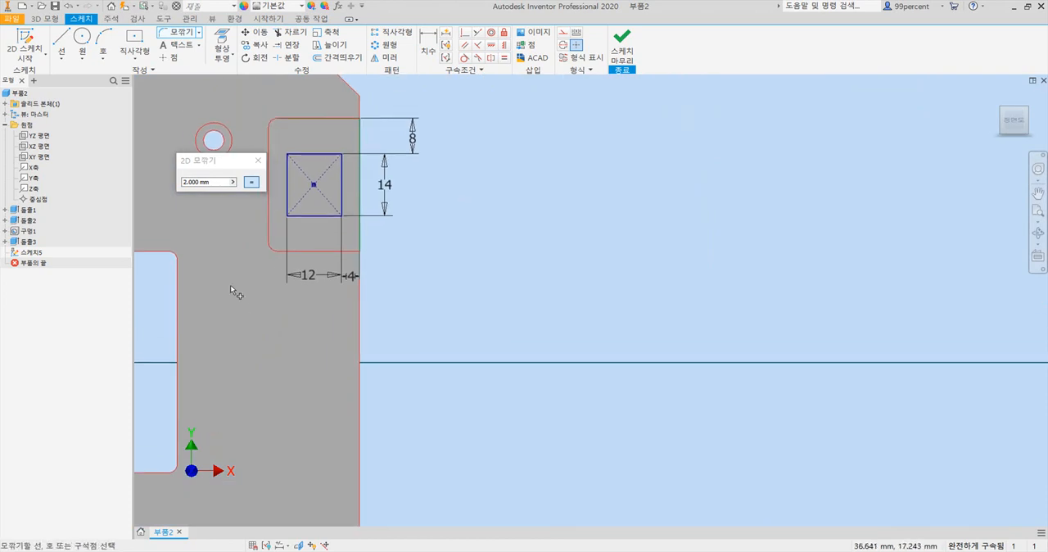
middle_drag(234, 290, 460, 411)
scroll(563, 267, up, 5)
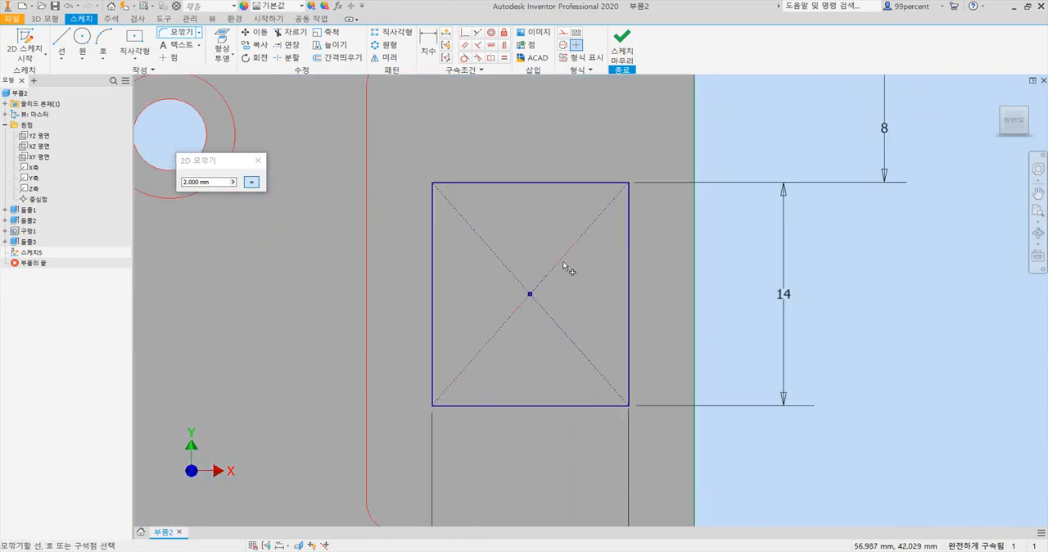
click(457, 182)
click(434, 215)
click(573, 182)
click(629, 230)
click(628, 360)
click(606, 405)
click(463, 405)
click(433, 378)
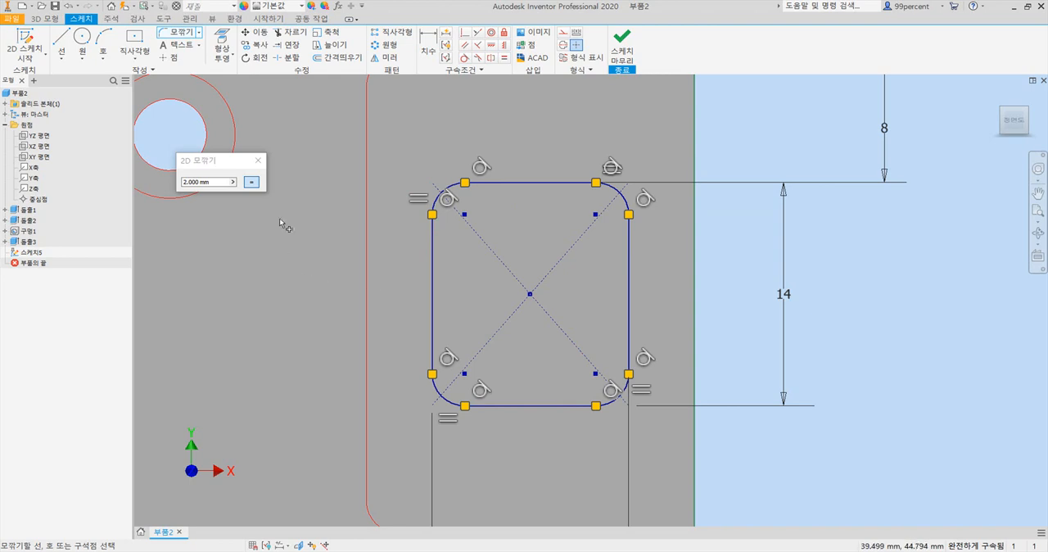
scroll(332, 229, down, 2)
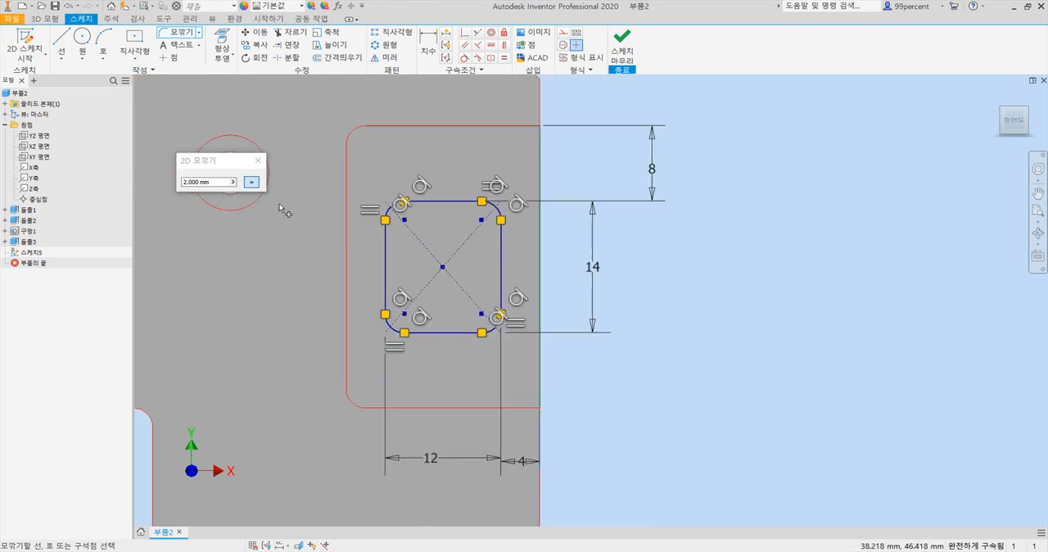
click(256, 163)
- Extrude both rounded 12 × 14 profiles as a cut through all material beneath the corner pockets
scroll(299, 238, down, 4)
mouse_move(268, 277)
middle_down()
mouse_move(659, 255)
mouse_move(595, 170)
middle_up()
mouse_move(634, 255)
middle_down()
mouse_move(667, 304)
mouse_move(672, 288)
middle_up()
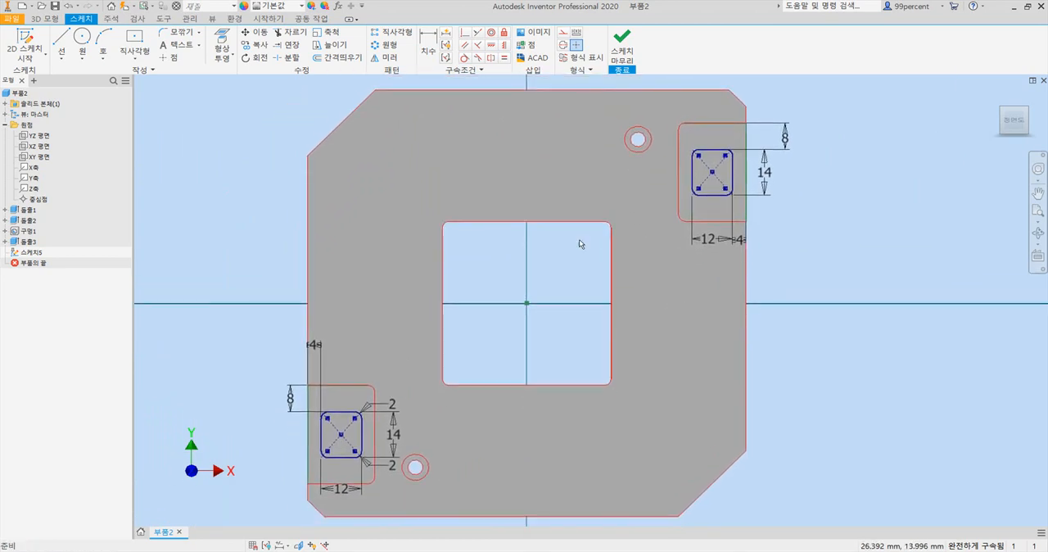
click(49, 18)
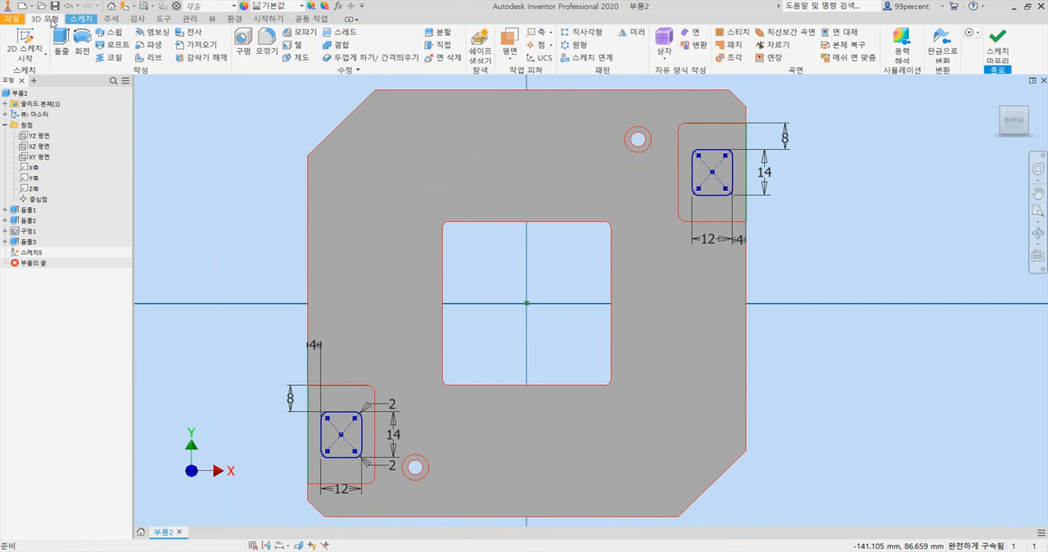
click(59, 37)
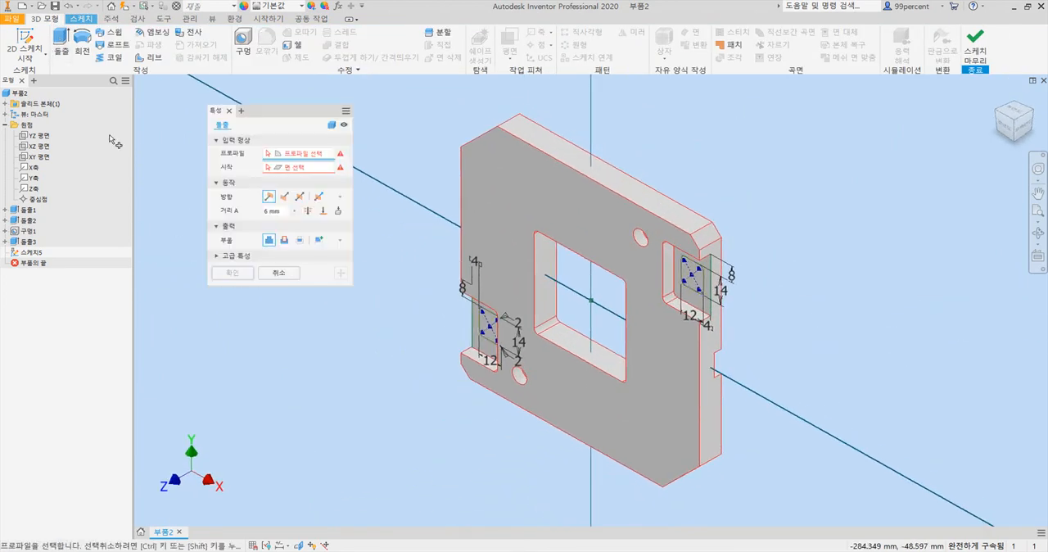
click(693, 285)
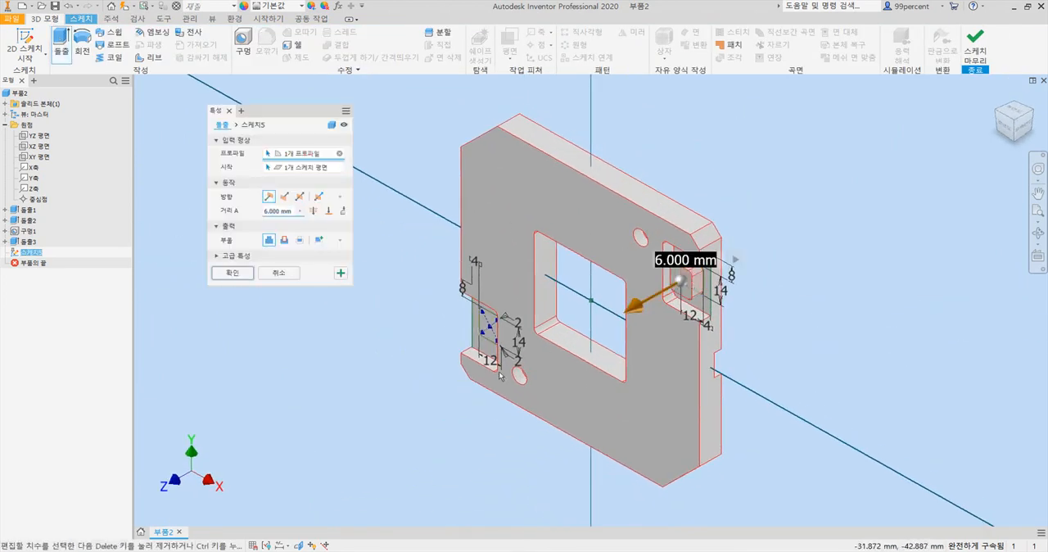
click(492, 331)
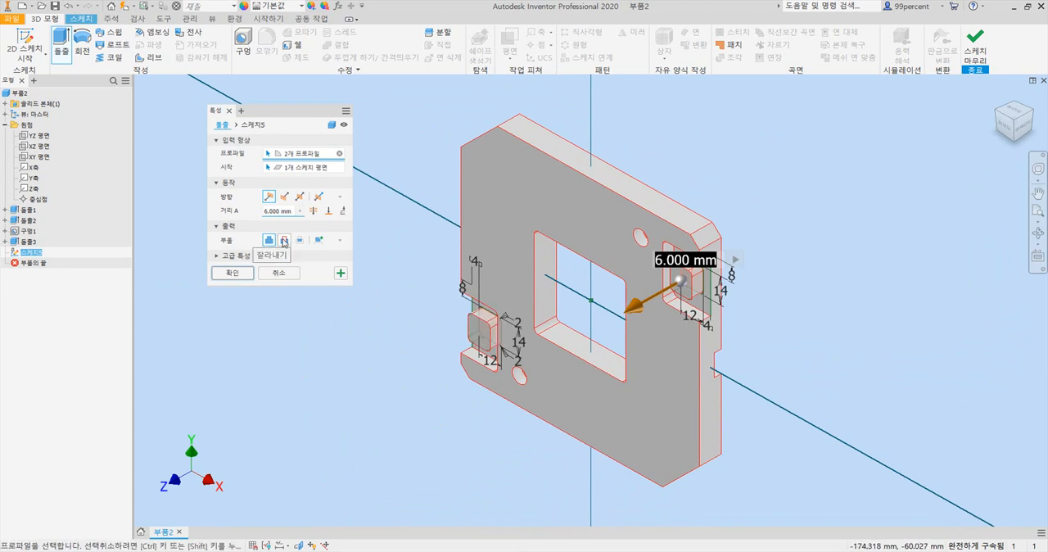
click(284, 240)
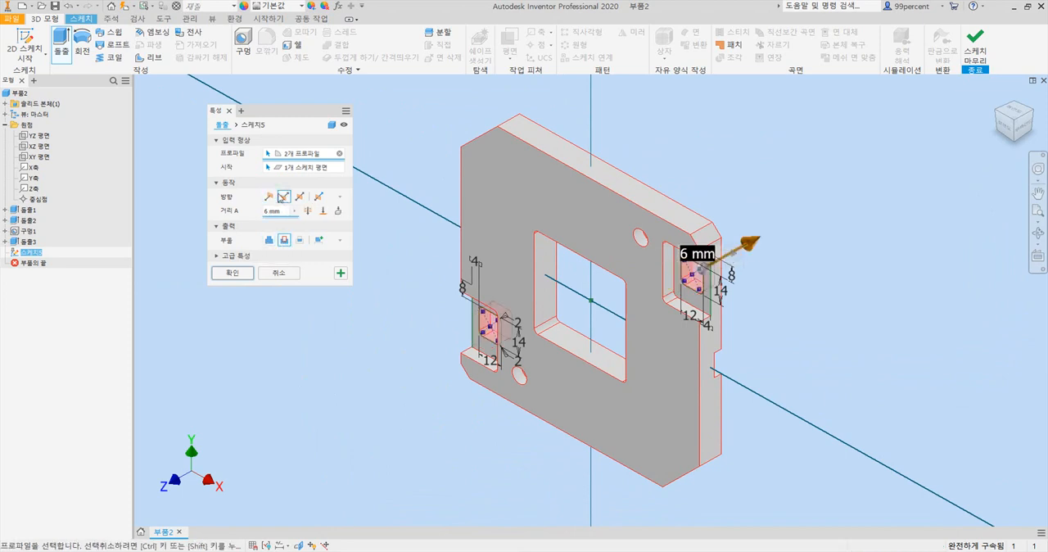
click(307, 212)
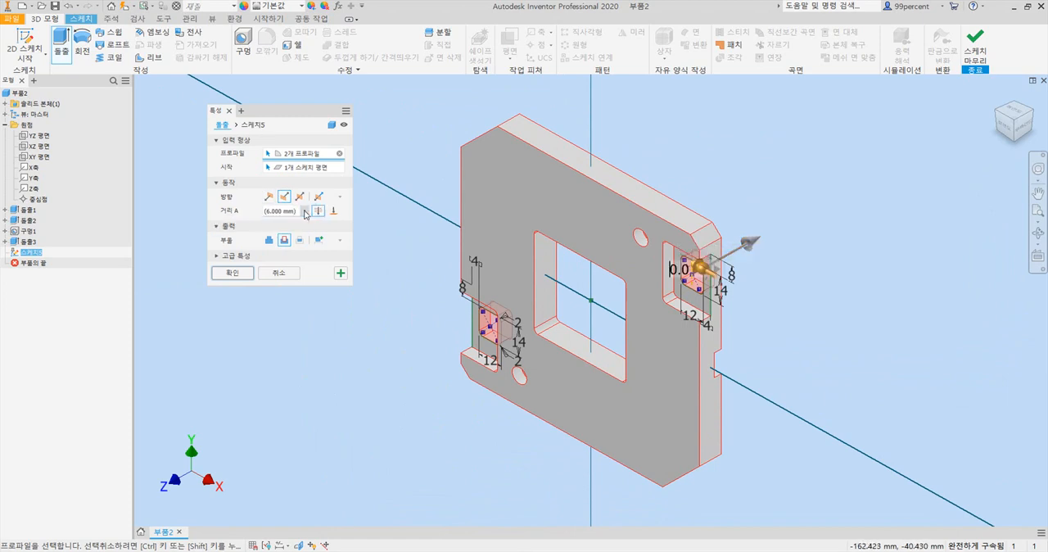
click(249, 271)
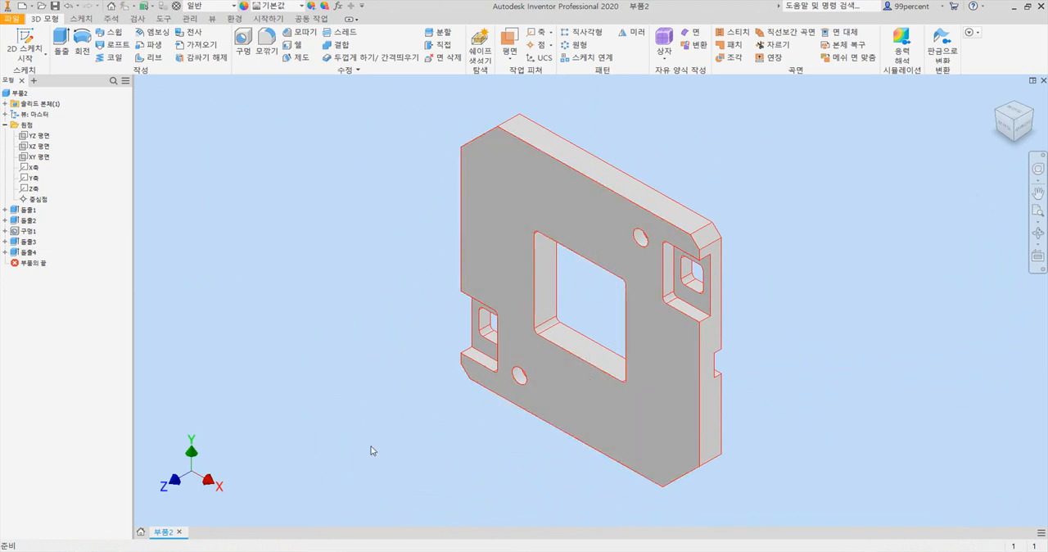
- Switch to the PDF drawing in Adobe Acrobat and enlarge it to 200% to examine the corner pockets' small hole dimensions
key(alt+Tab)
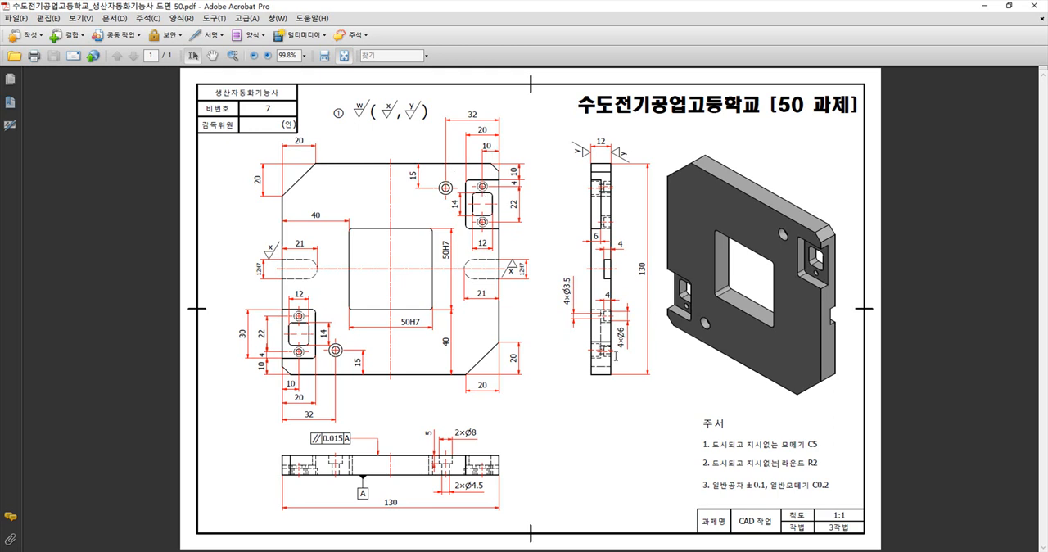
click(267, 54)
click(267, 55)
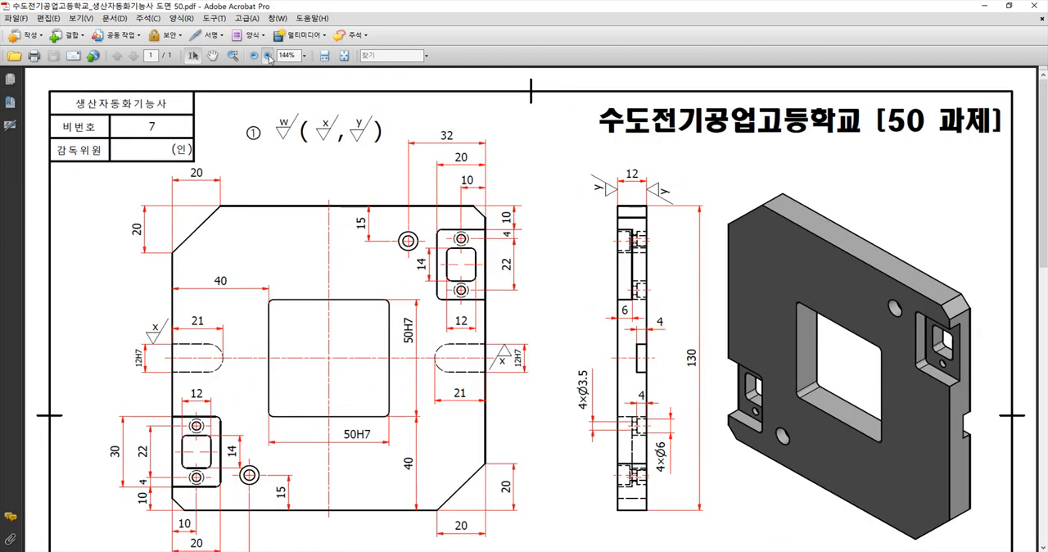
scroll(365, 131, down, 2)
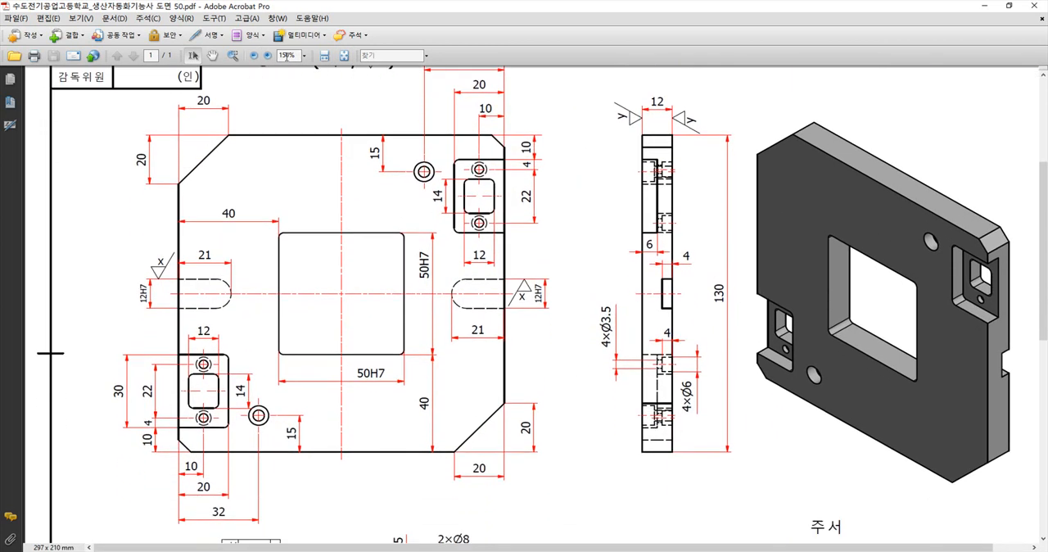
click(267, 55)
scroll(772, 330, down, 3)
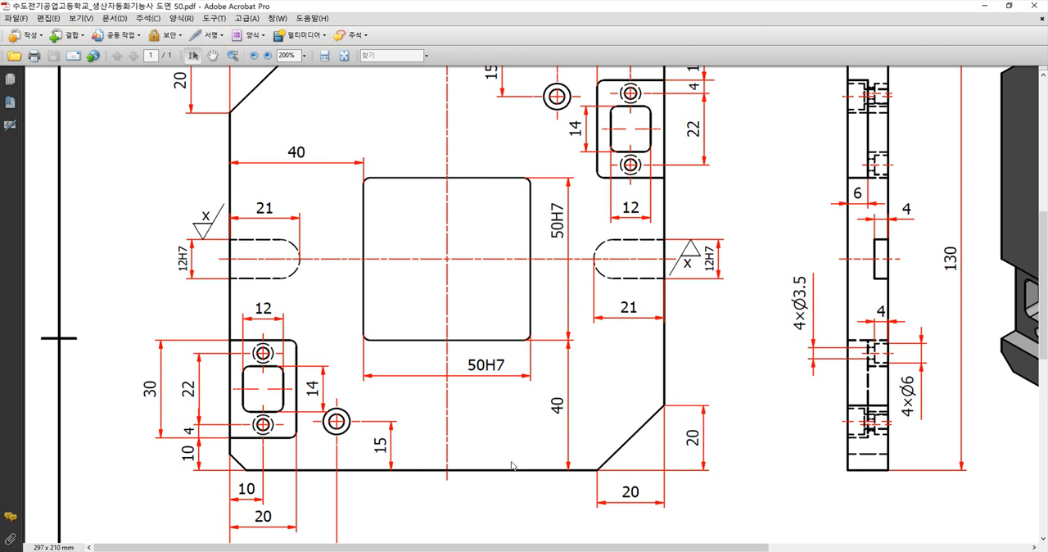
- Switch back to Inventor and start a new sketch on the plate's slotted rear face
key(alt+Tab)
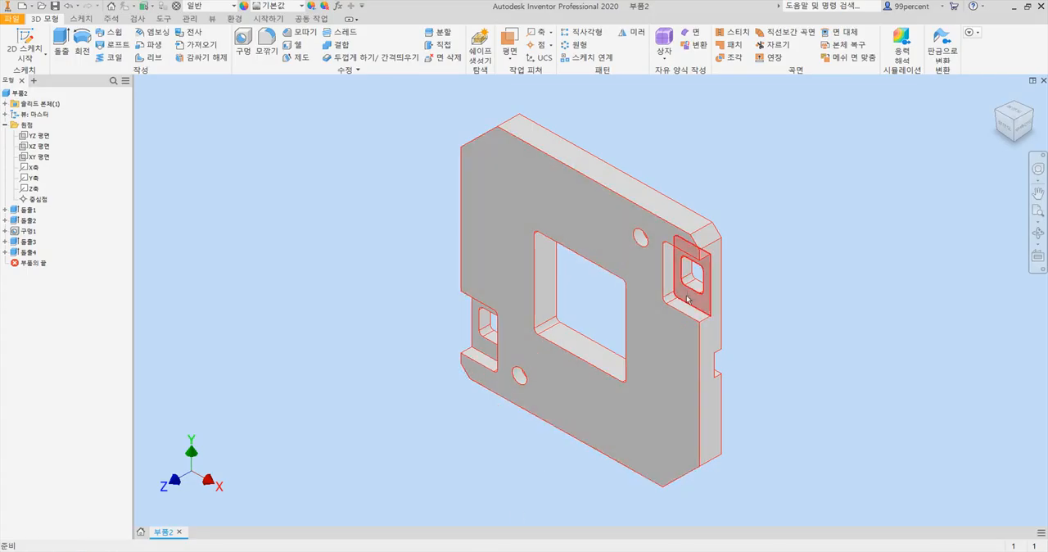
click(1035, 115)
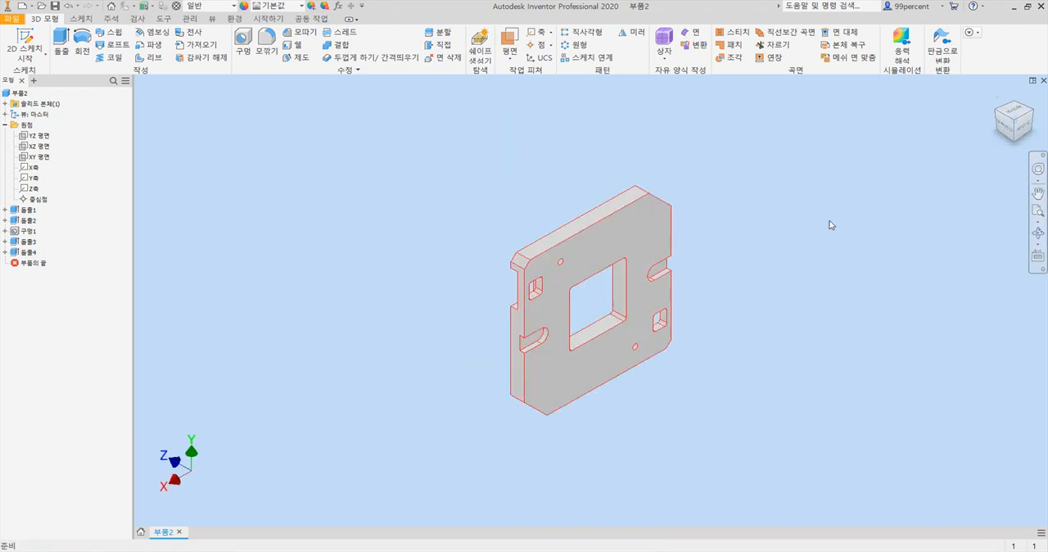
click(617, 243)
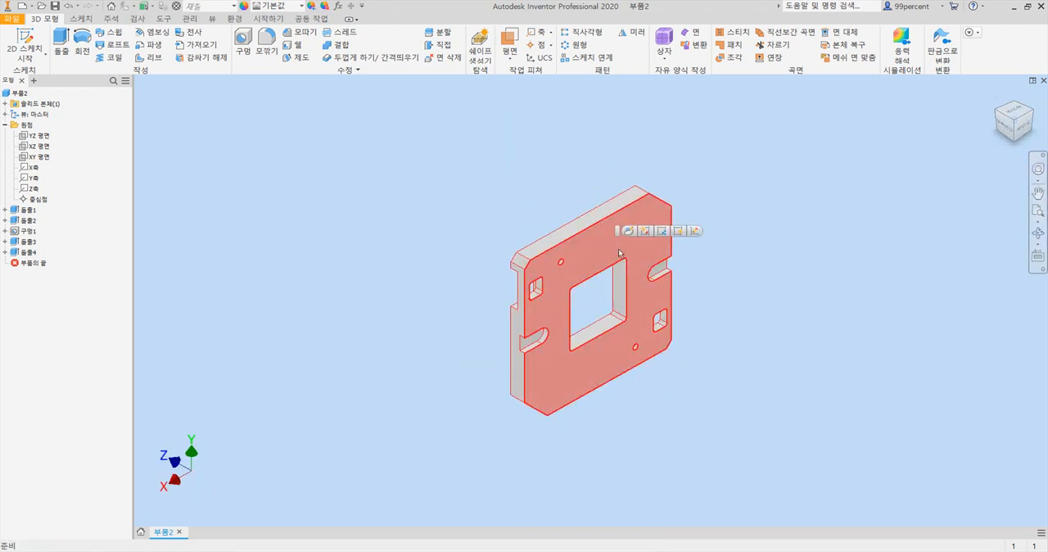
click(694, 231)
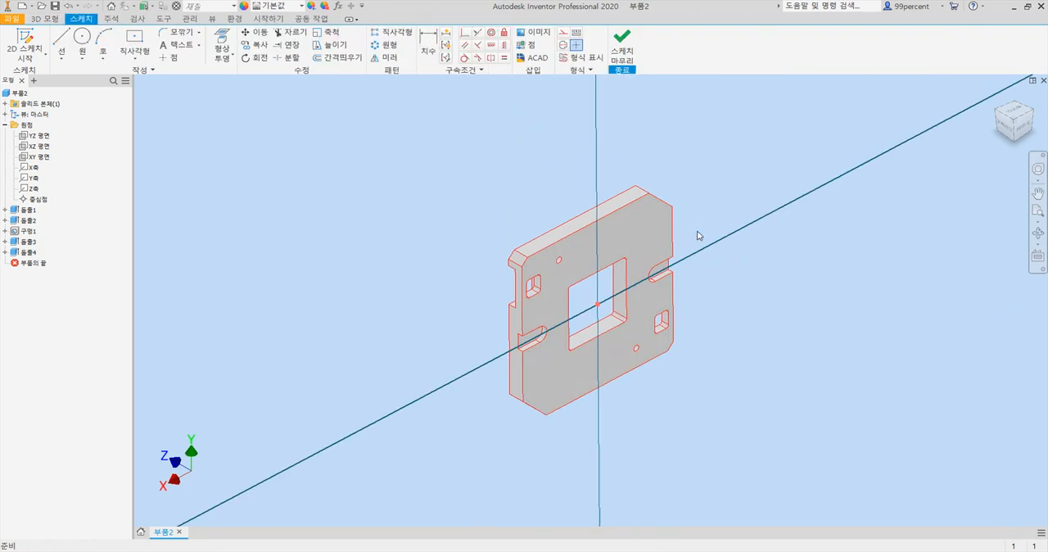
scroll(519, 265, down, 4)
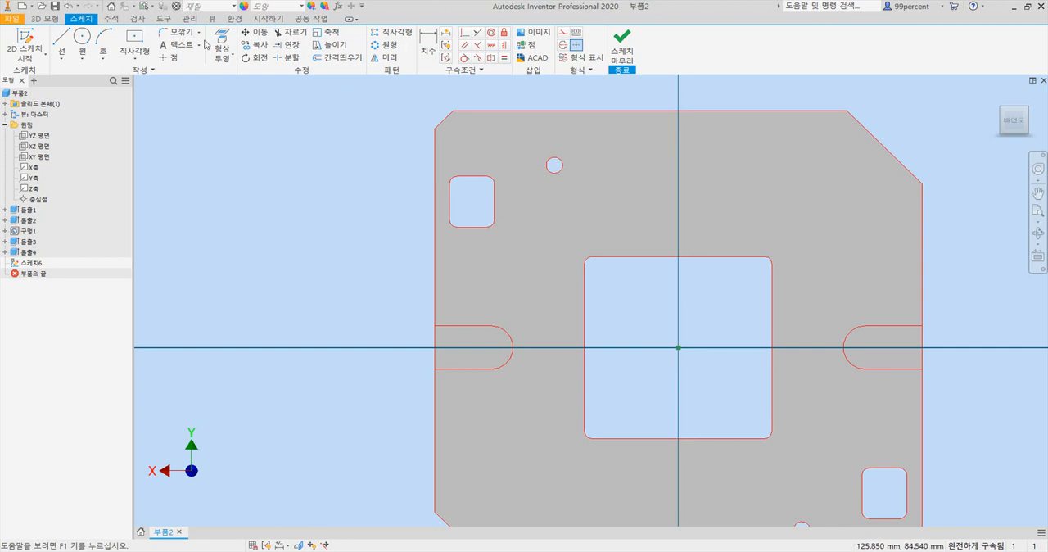
- Place one sketch point above and one below the upper-left 12 × 14 opening
click(169, 59)
scroll(520, 190, down, 3)
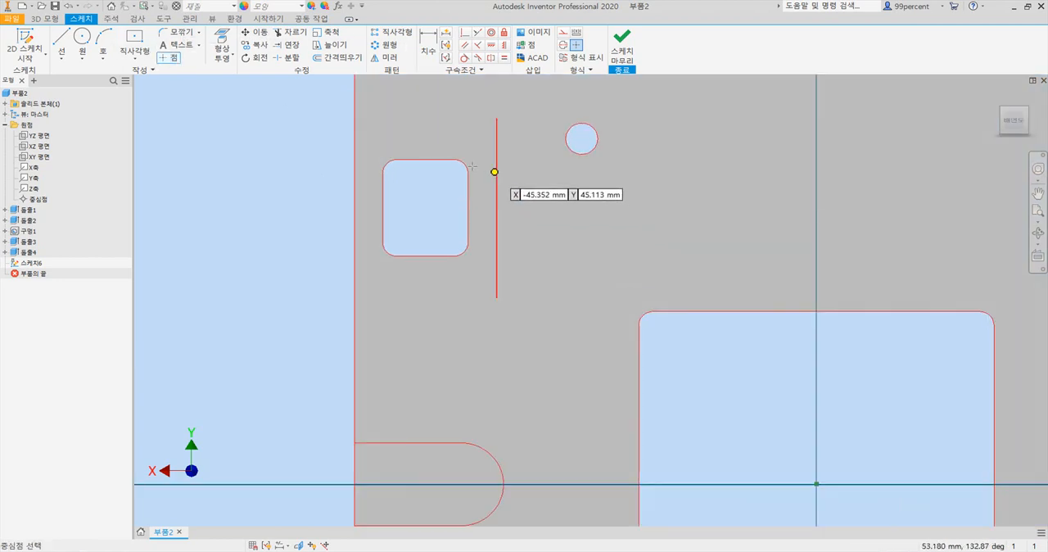
click(424, 137)
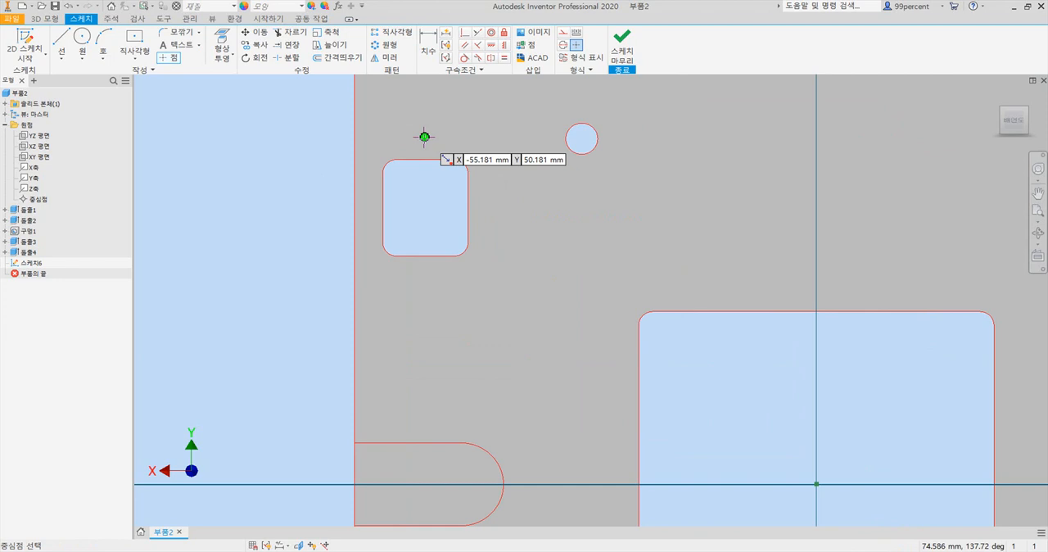
click(424, 276)
scroll(711, 421, up, 5)
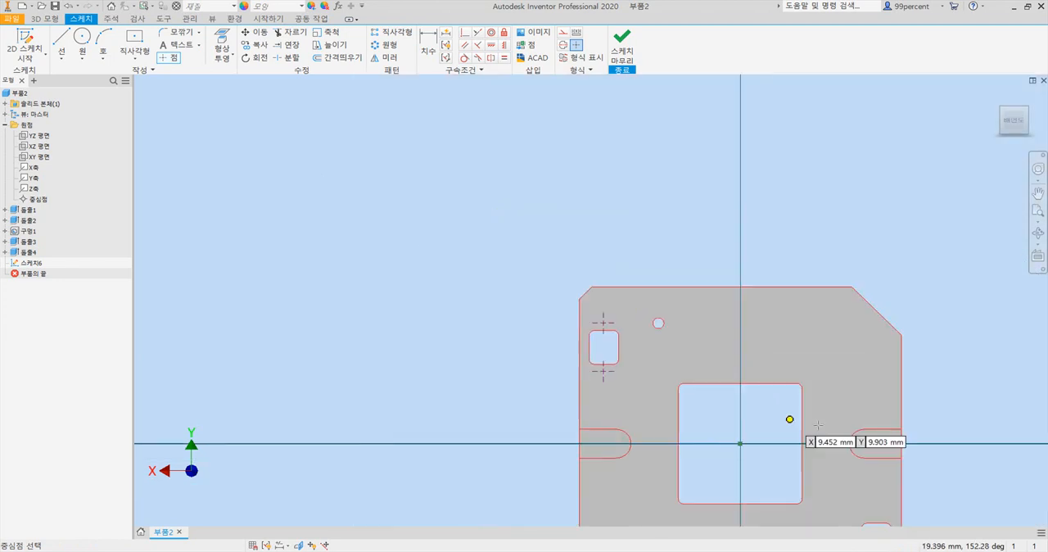
- Place one sketch point above and one below the lower-right 12 × 14 opening
middle_drag(711, 420, 480, 138)
scroll(533, 213, down, 3)
click(546, 289)
click(545, 384)
scroll(357, 209, up, 5)
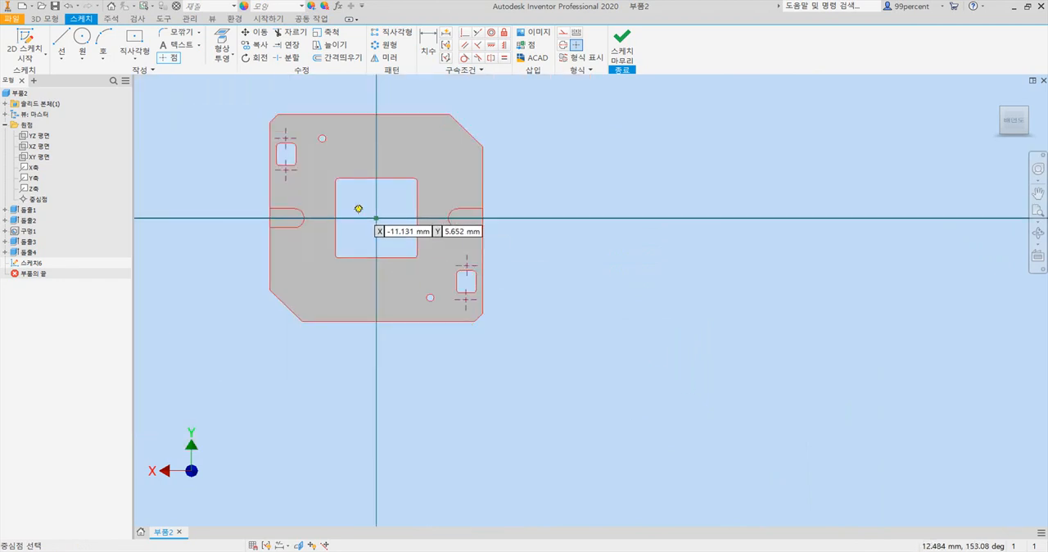
- Constrain both points at the upper-left opening vertically in line with the midpoint of the opening's top edge
middle_drag(357, 209, 606, 222)
scroll(606, 221, down, 5)
mouse_move(547, 164)
middle_down()
mouse_move(516, 194)
mouse_move(514, 183)
middle_up()
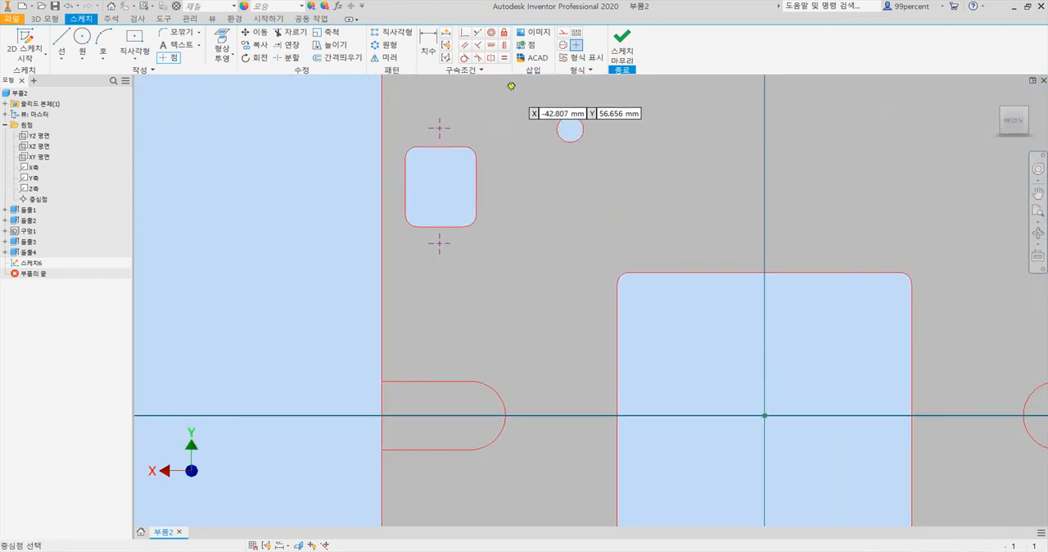
click(502, 45)
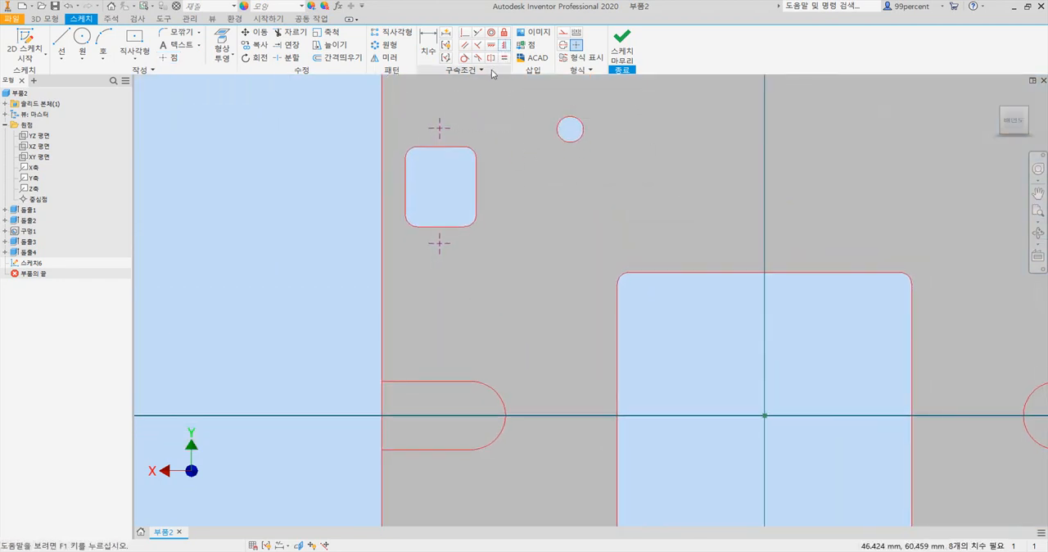
click(440, 147)
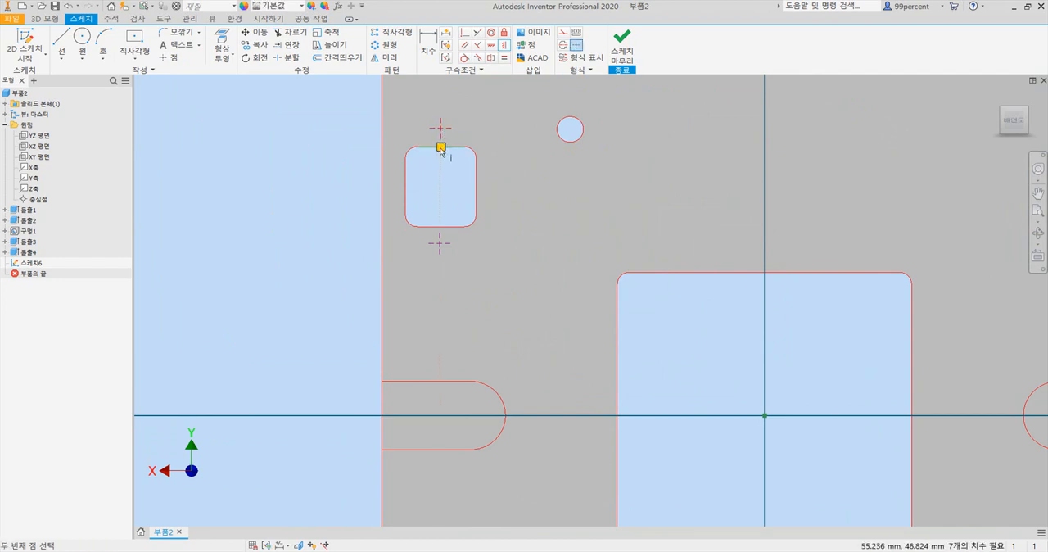
click(440, 244)
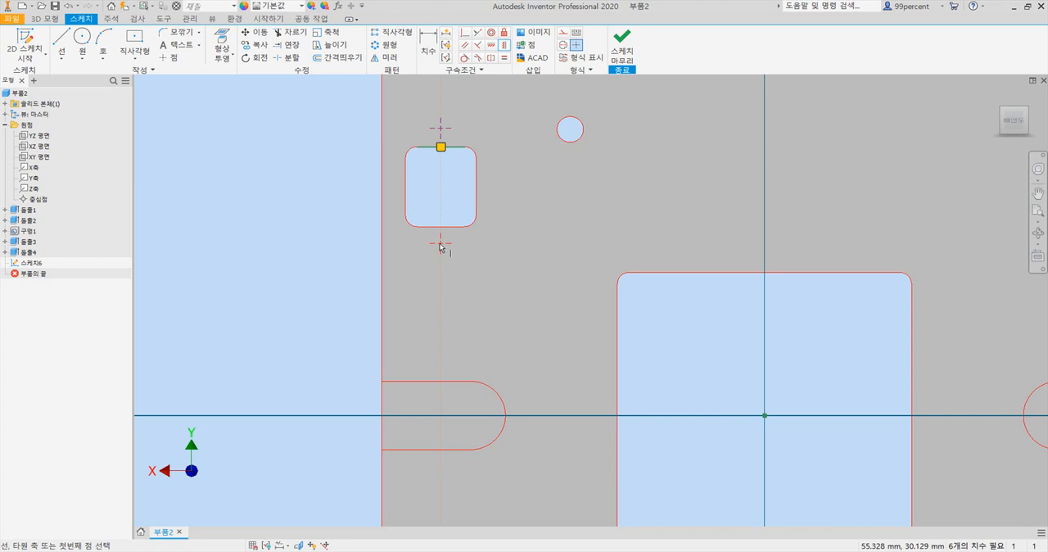
- Constrain both points at the lower-right opening vertically in line with the midpoints of its adjacent horizontal edges
scroll(497, 252, up, 3)
middle_drag(815, 369, 512, 238)
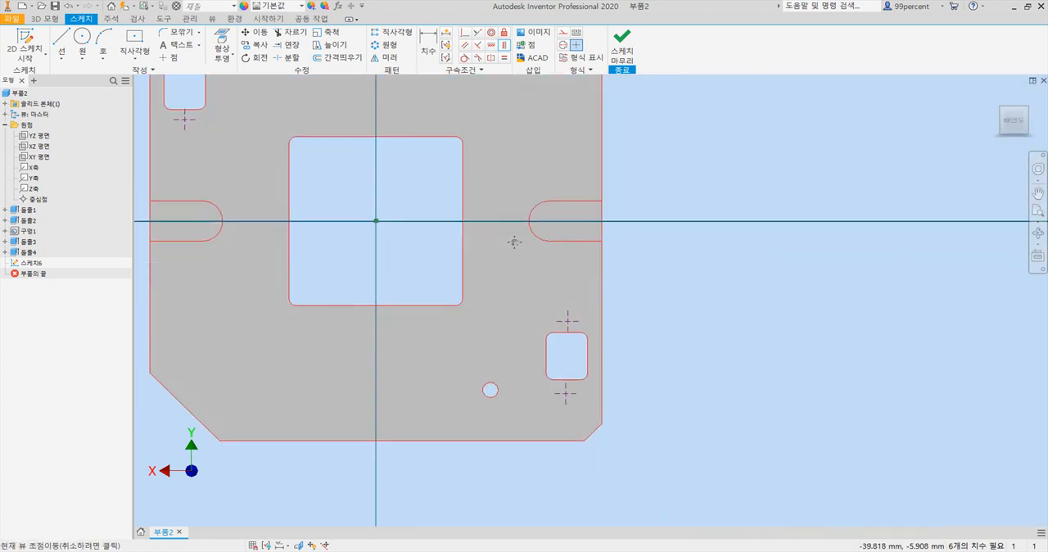
click(569, 334)
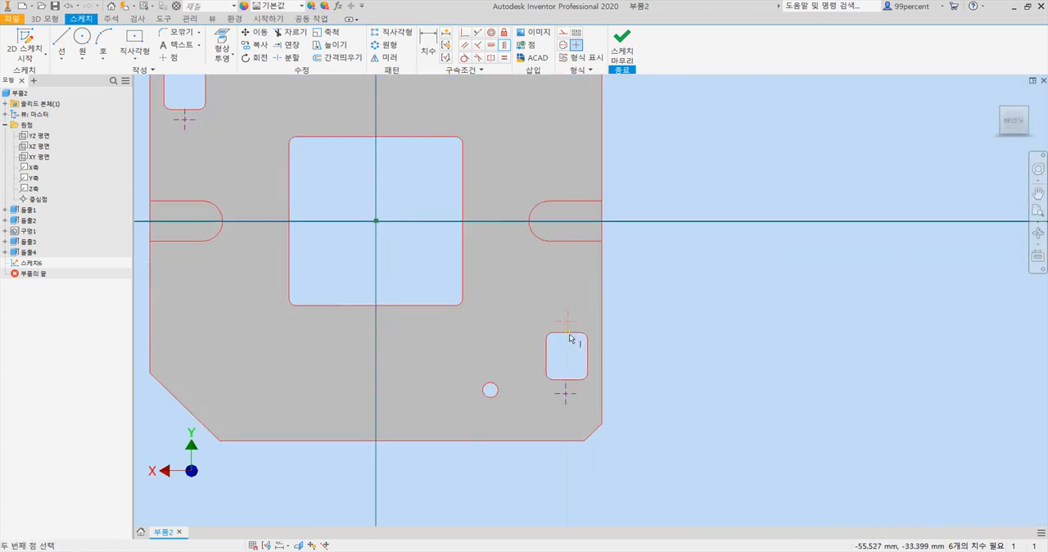
click(569, 324)
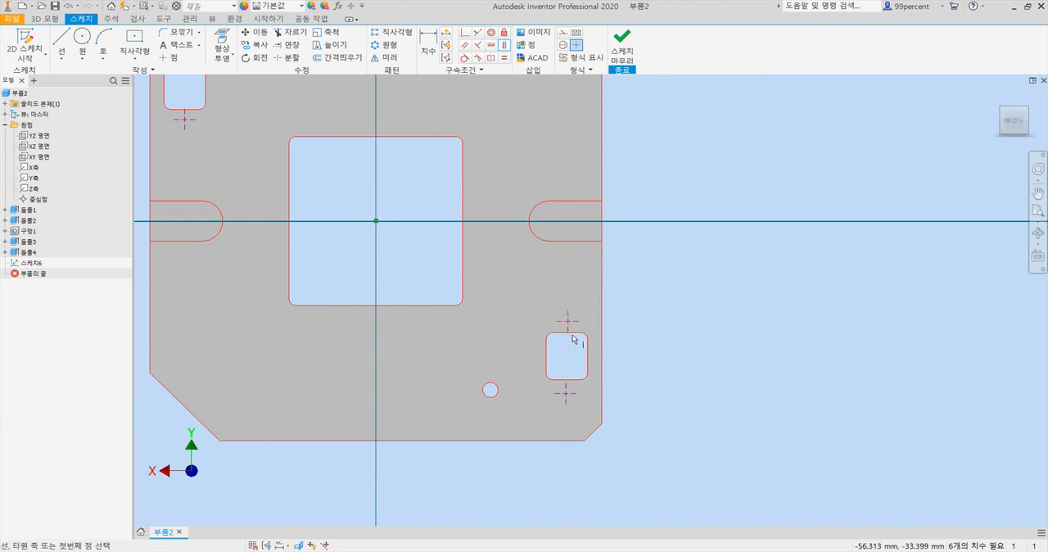
scroll(571, 336, down, 4)
click(559, 328)
scroll(558, 357, down, 5)
middle_drag(558, 383, 543, 223)
click(541, 249)
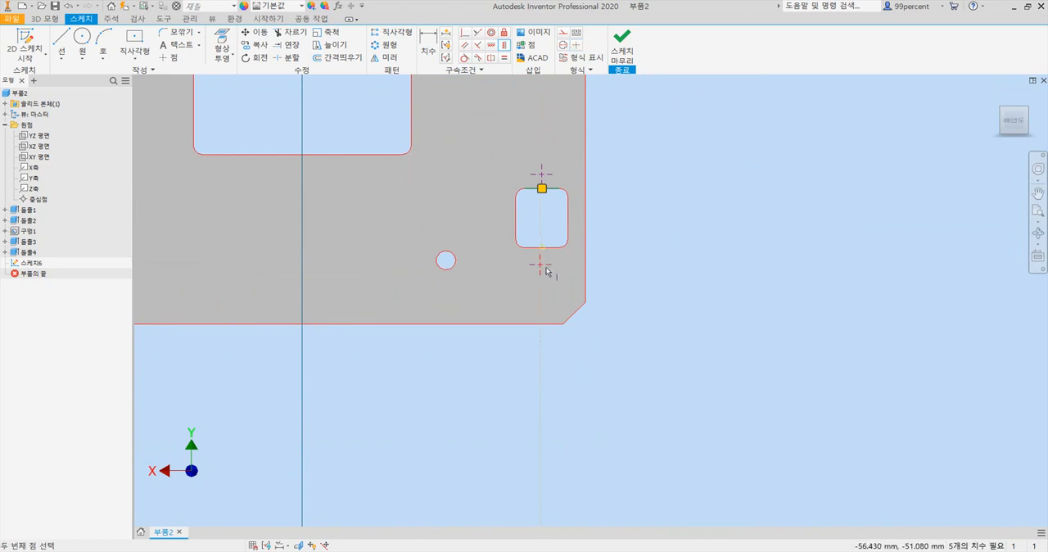
click(542, 249)
scroll(524, 260, down, 3)
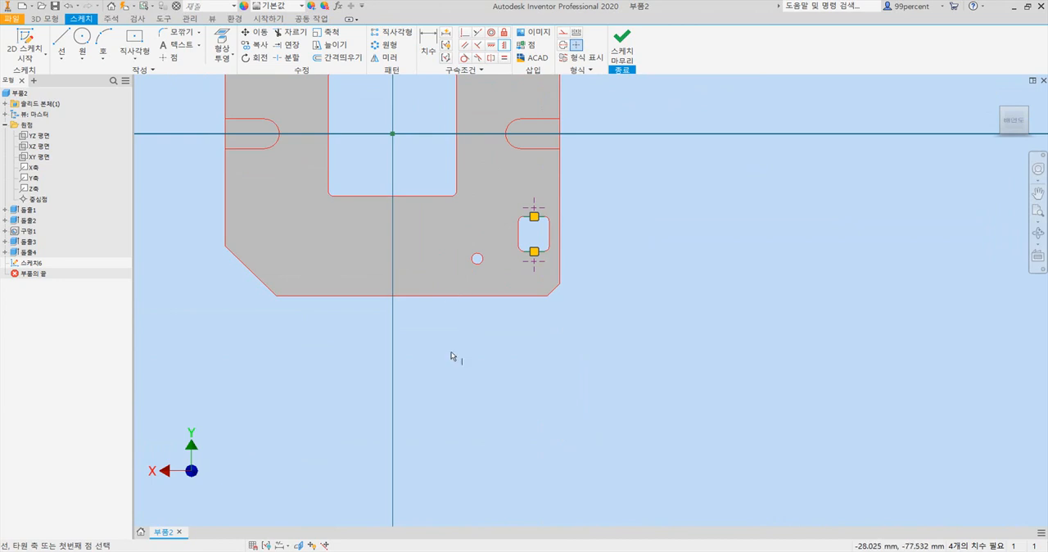
- Check the hole offset in the PDF drawing, and dimension the point above the lower-right opening 4 mm from its top edge
key(alt+Tab)
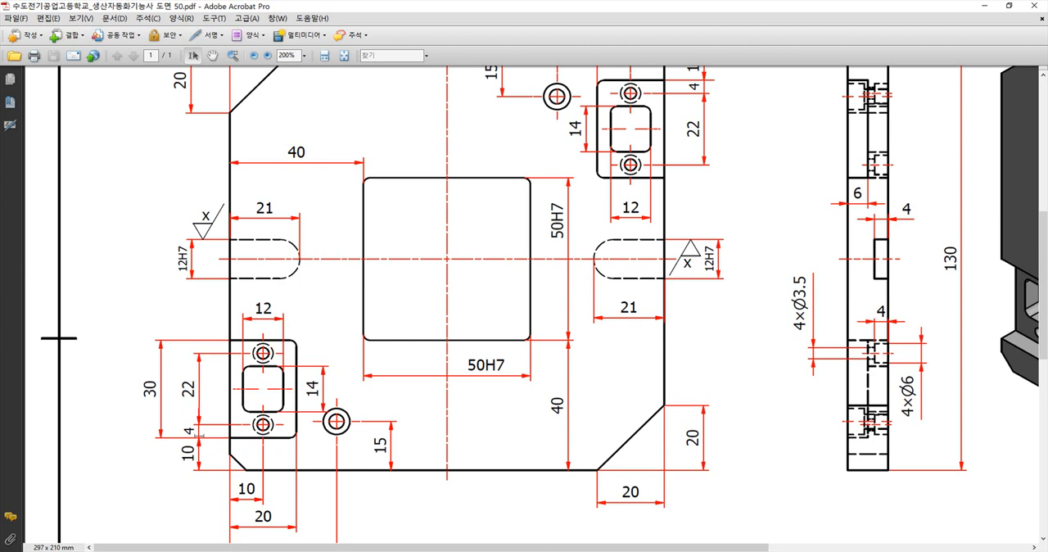
key(alt+Tab)
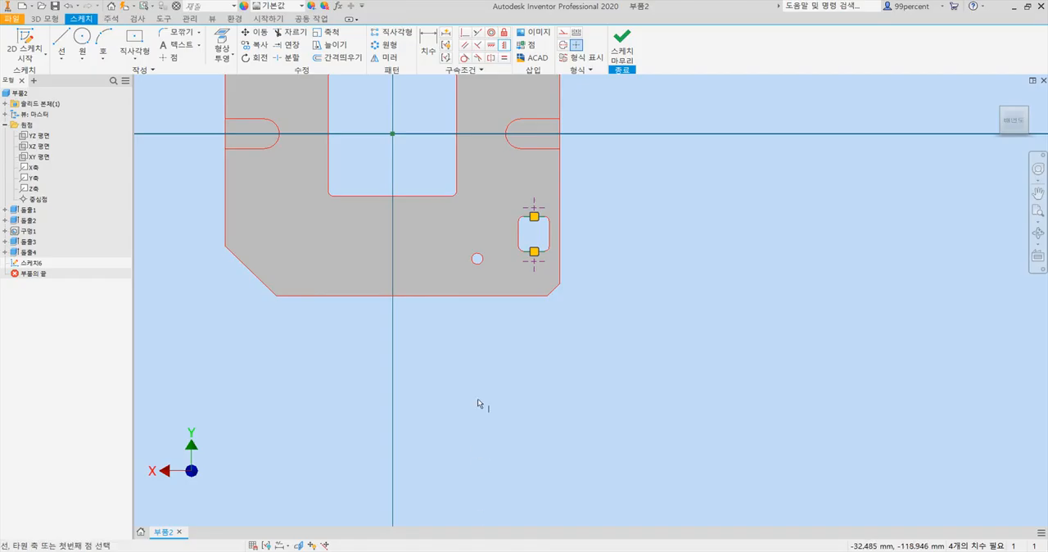
scroll(561, 222, up, 5)
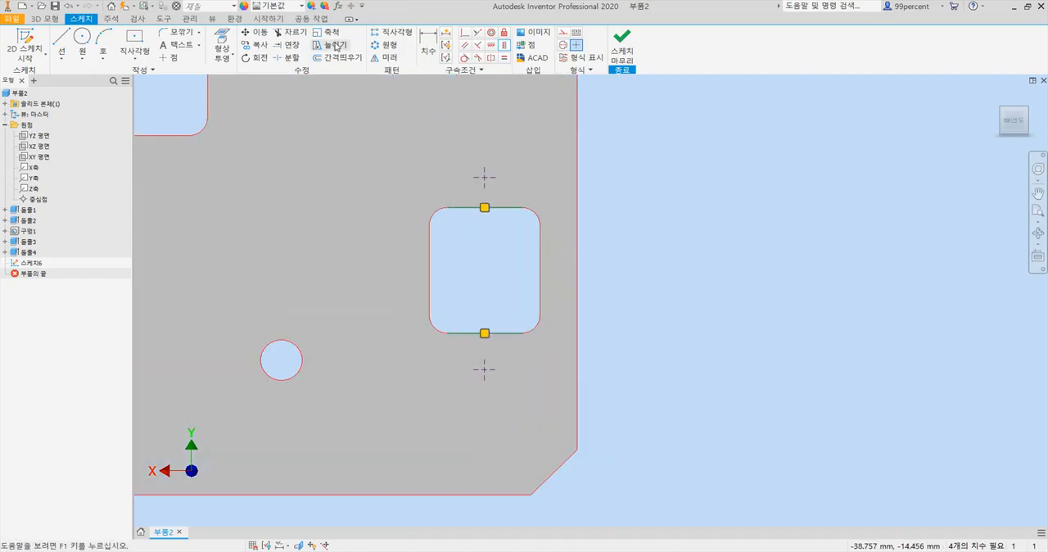
key(d)
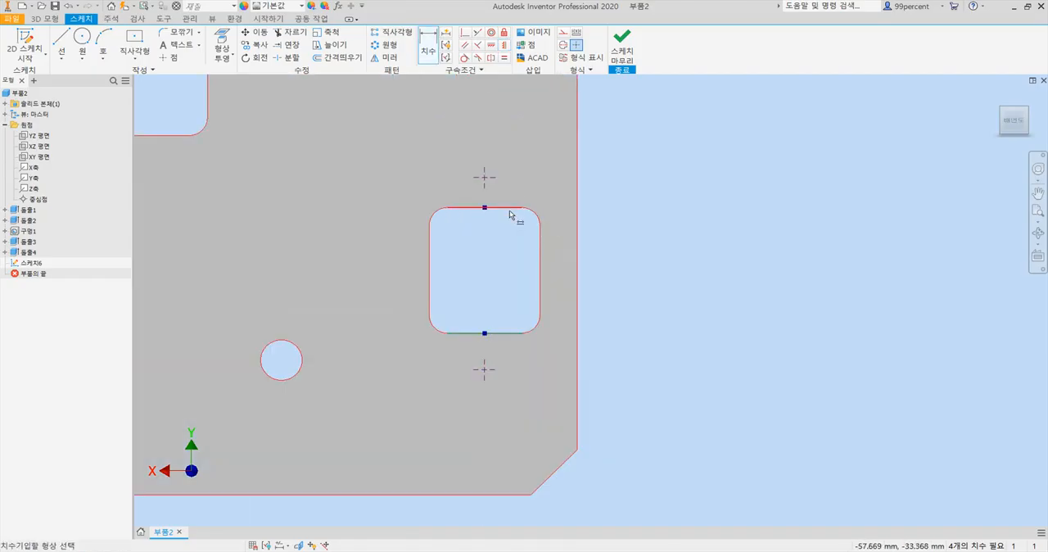
click(485, 207)
click(488, 185)
click(610, 194)
text(4)
key(Return)
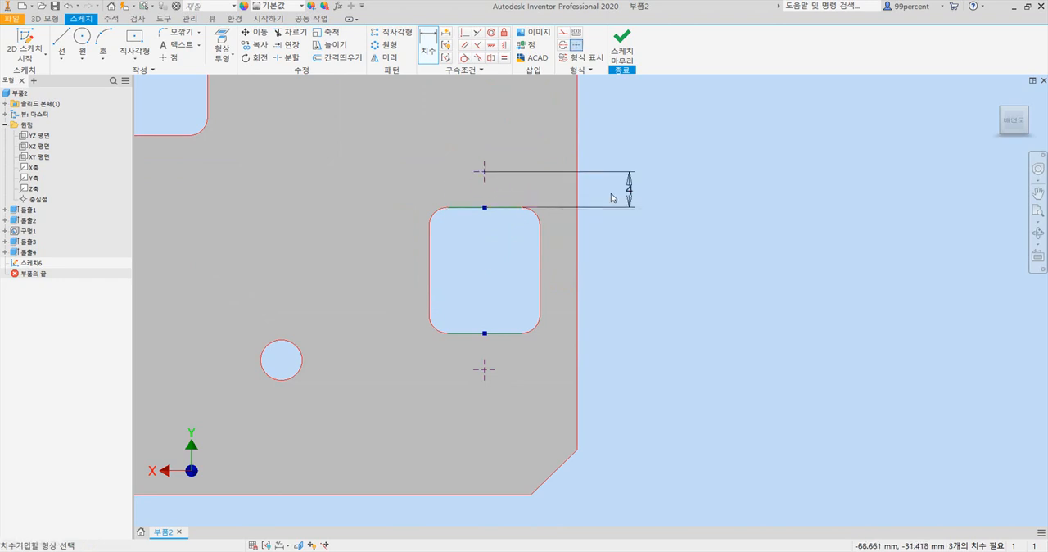
- Dimension the point below the lower-right opening 4 mm from the opening's bottom edge
click(498, 334)
click(484, 369)
click(611, 350)
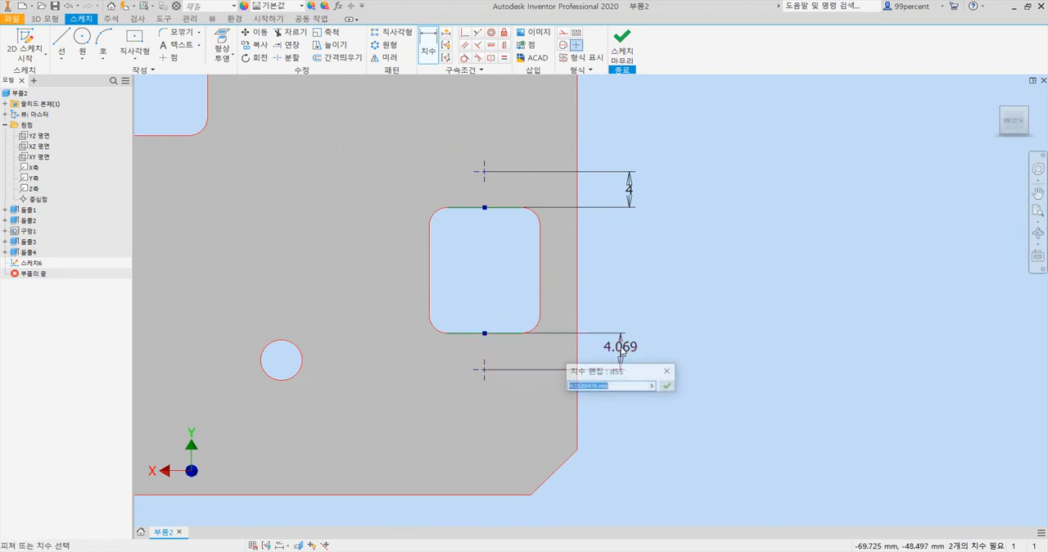
text(4)
key(Return)
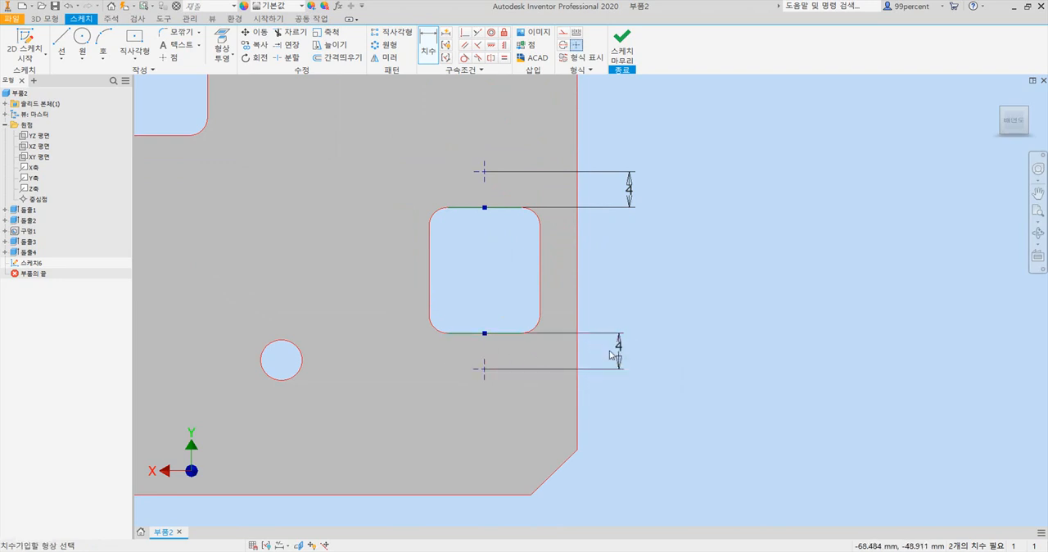
- Dimension the point above the upper-left opening 4 mm from the opening's top edge
scroll(609, 355, down, 3)
middle_drag(424, 266, 831, 387)
scroll(528, 205, down, 3)
middle_drag(494, 202, 506, 413)
scroll(434, 287, up, 3)
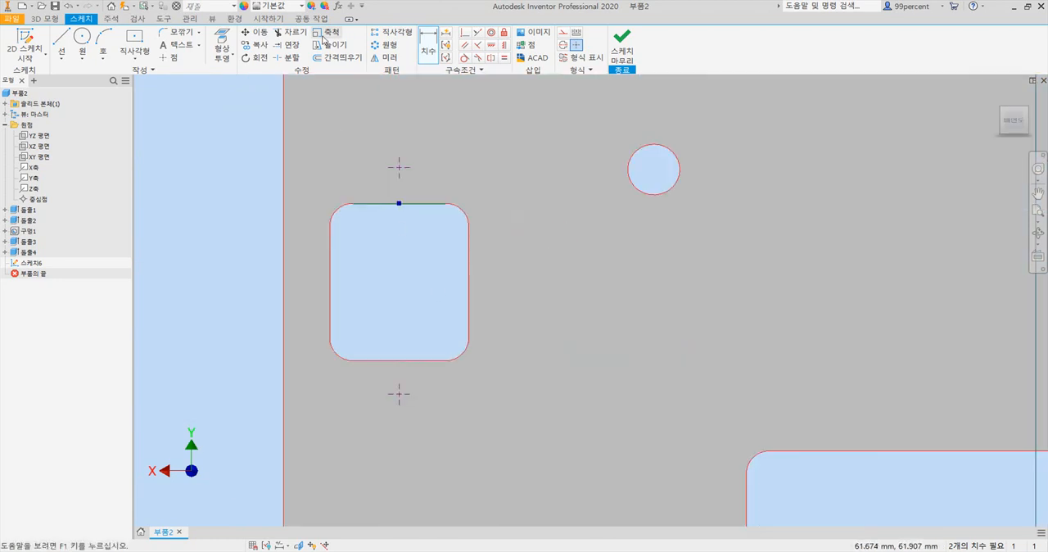
click(374, 203)
click(399, 167)
click(240, 190)
text(4)
key(Return)
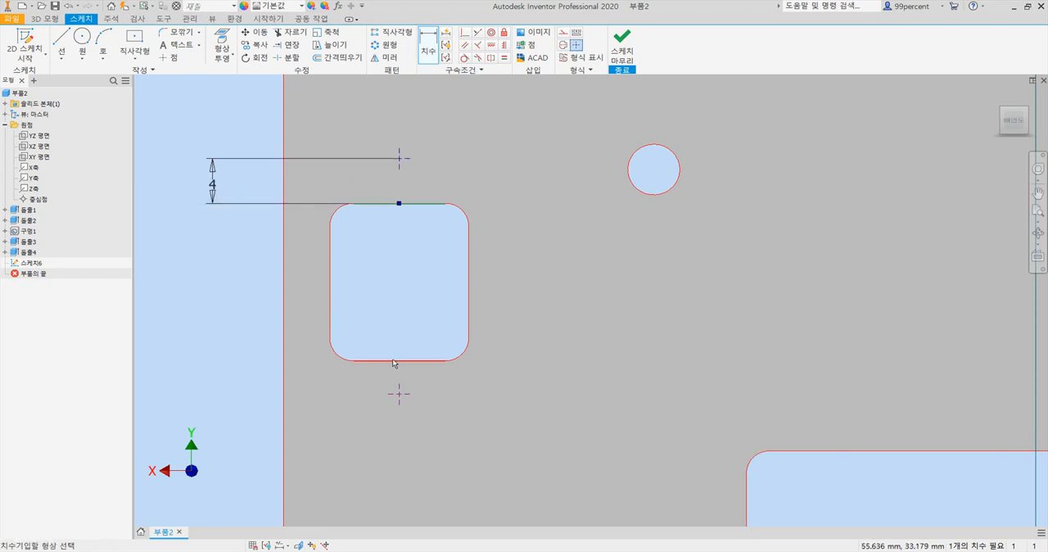
- Dimension the point below the upper-left opening 4 mm from the opening's bottom edge
click(399, 395)
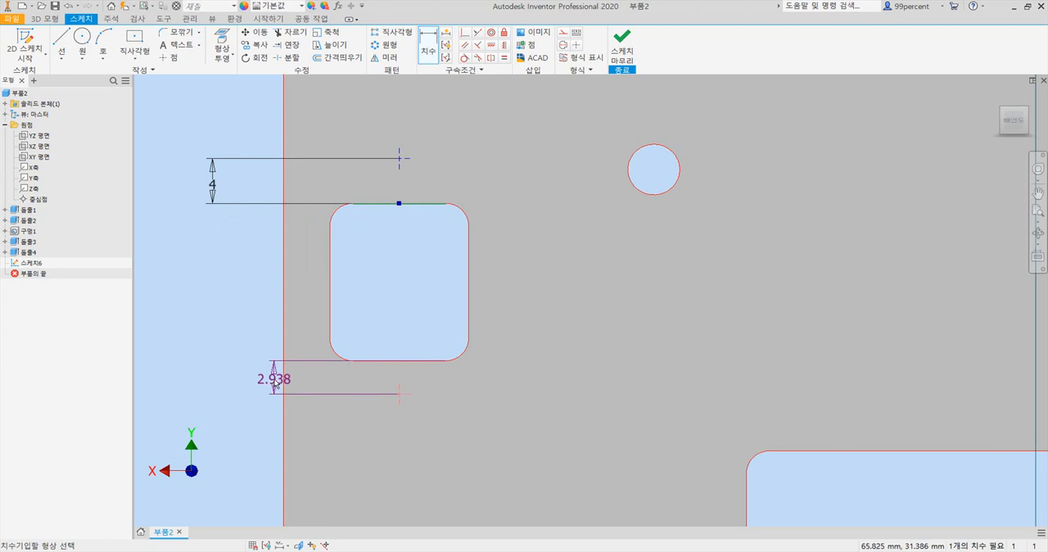
click(213, 375)
text(4)
key(Return)
- Start counterbored through holes at the four dimensioned points and check the hole sizes in the PDF drawing
scroll(499, 344, down, 5)
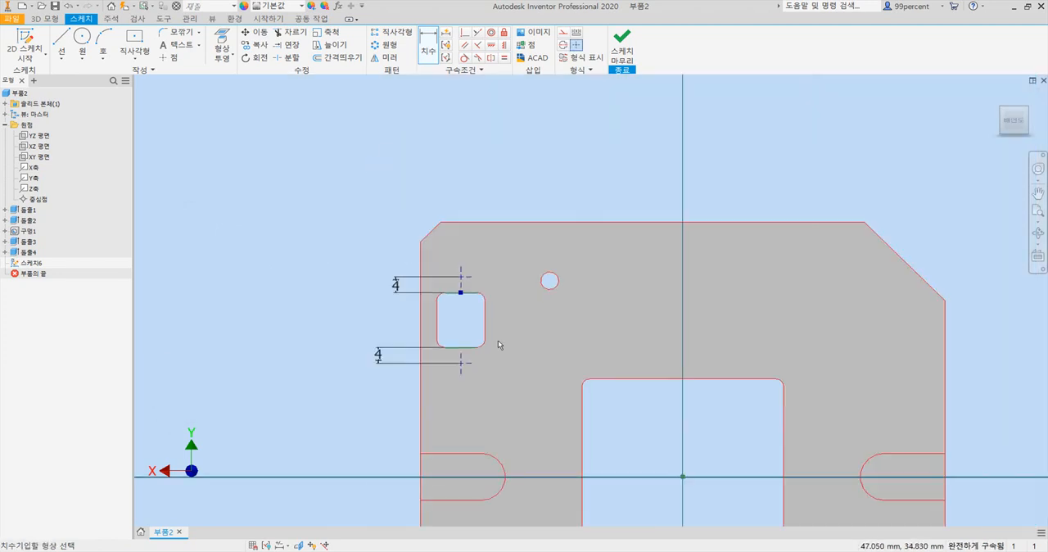
scroll(585, 318, down, 3)
mouse_move(589, 319)
middle_down()
mouse_move(526, 224)
mouse_move(468, 199)
middle_up()
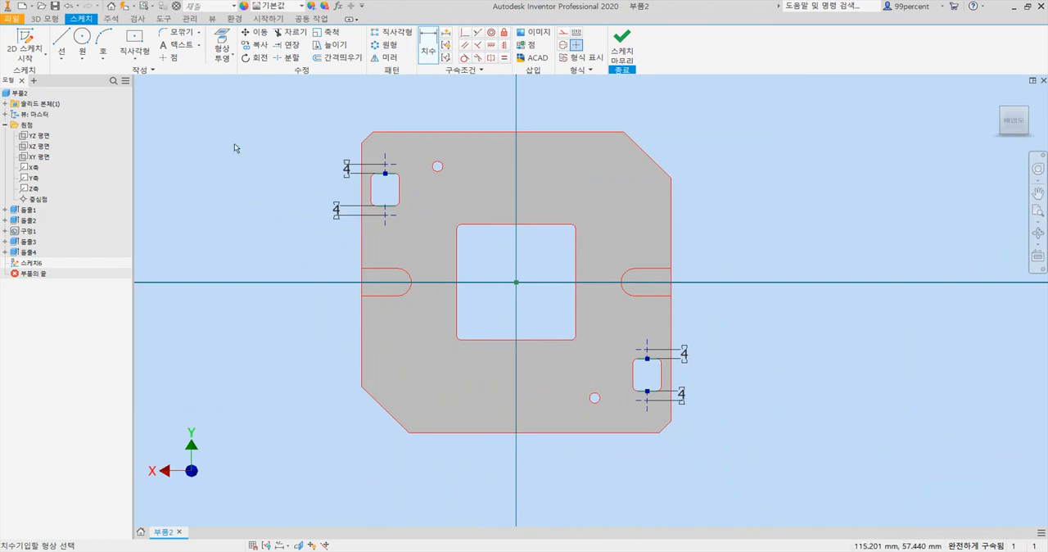
click(45, 18)
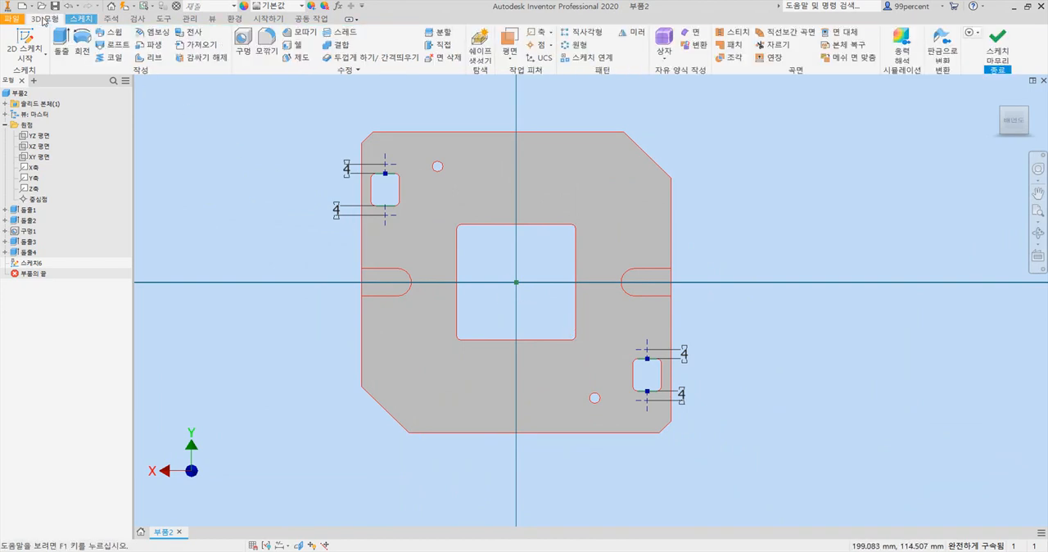
click(245, 49)
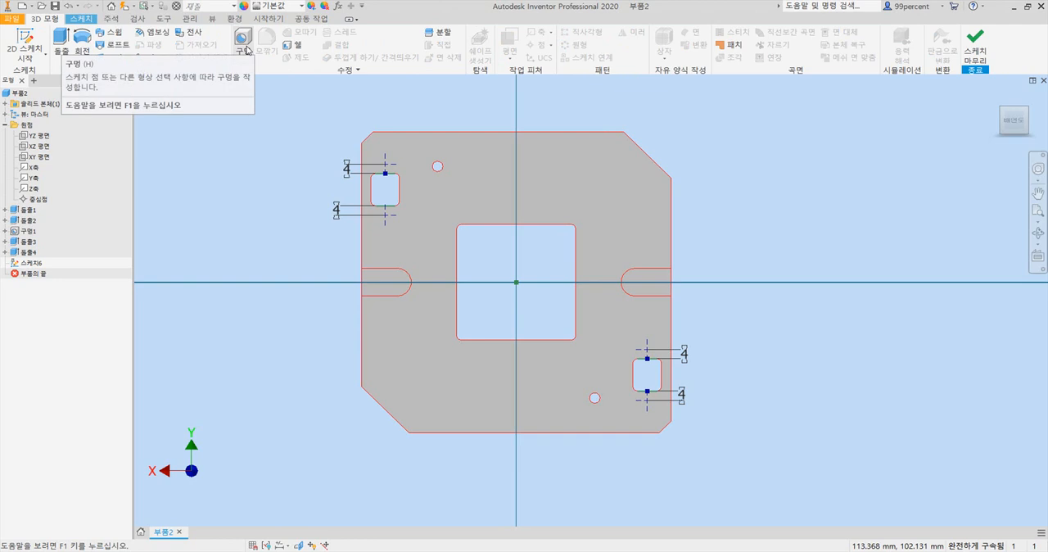
click(244, 52)
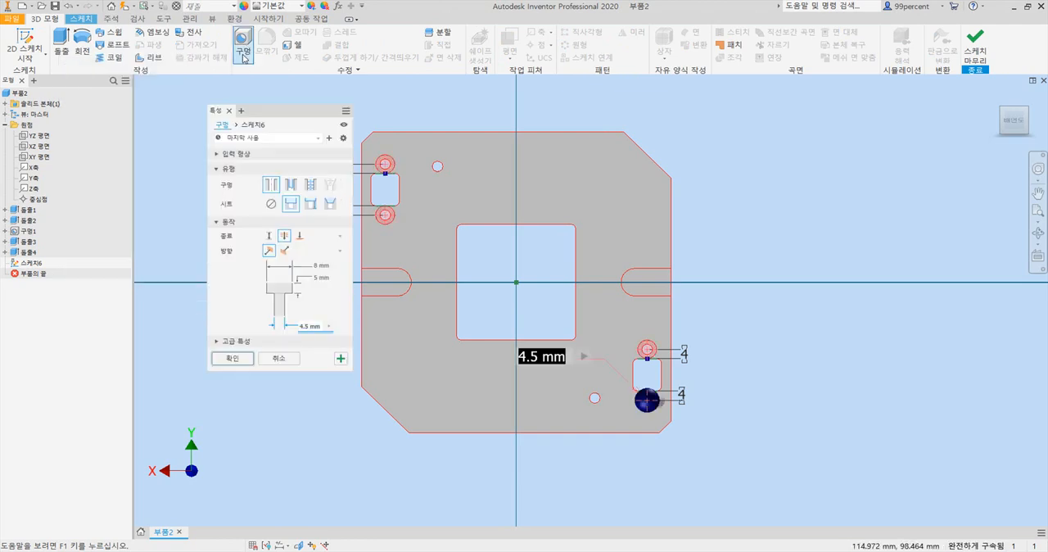
drag(265, 112, 219, 107)
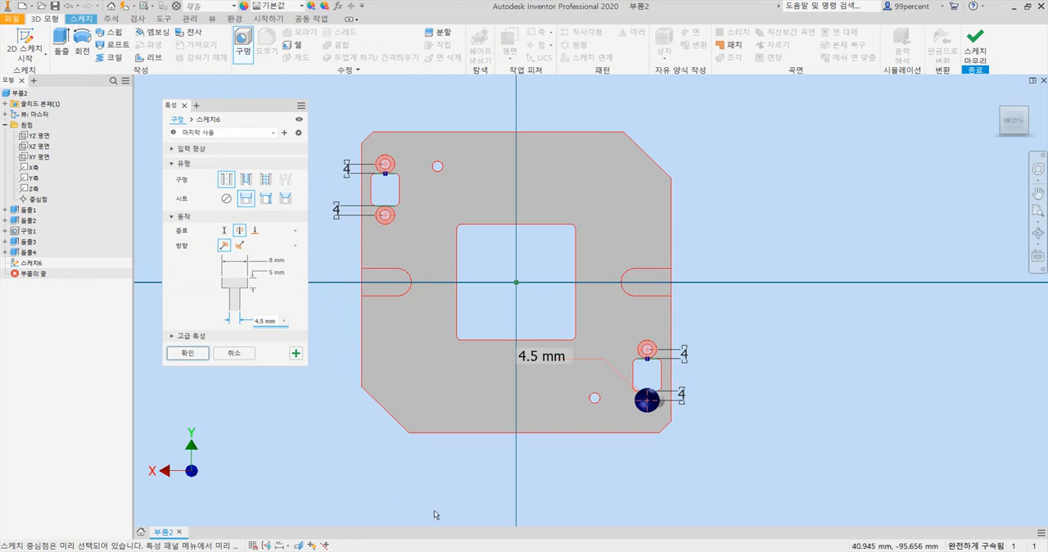
key(alt+Tab)
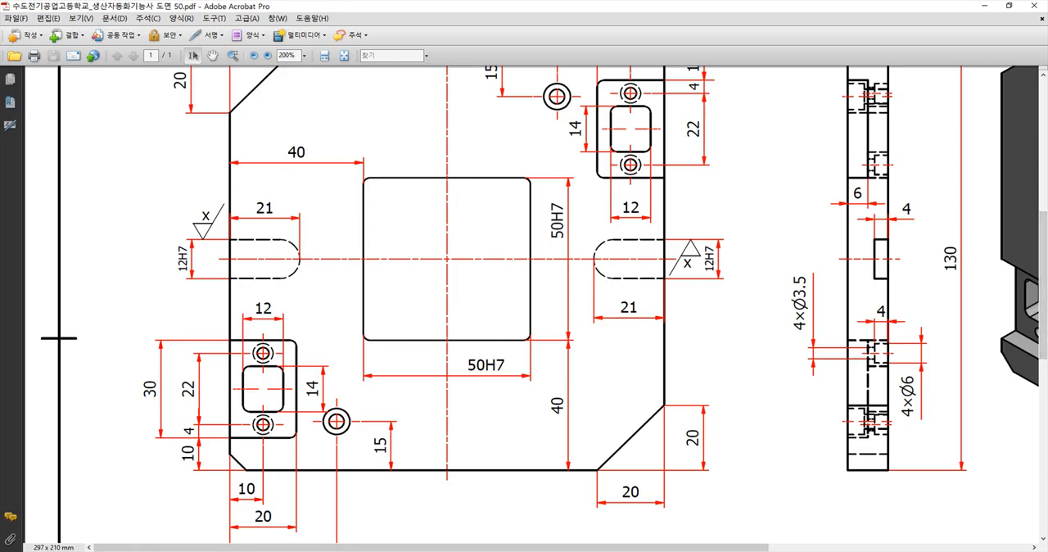
key(alt+Tab)
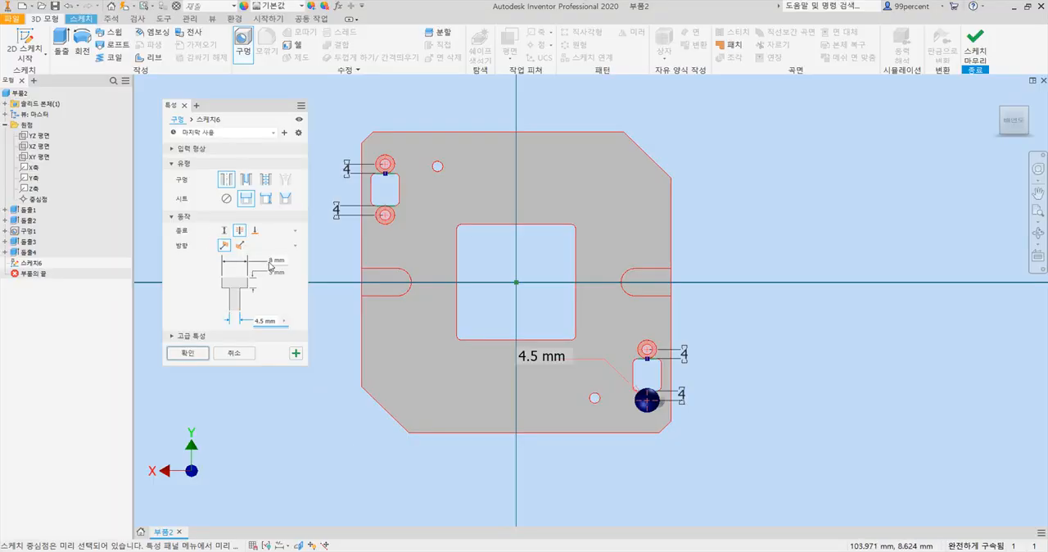
- Set the counterbore diameter to 6 mm, its depth to 4 mm and the hole diameter to 3.5 mm, and create the four holes
click(271, 261)
text(6)
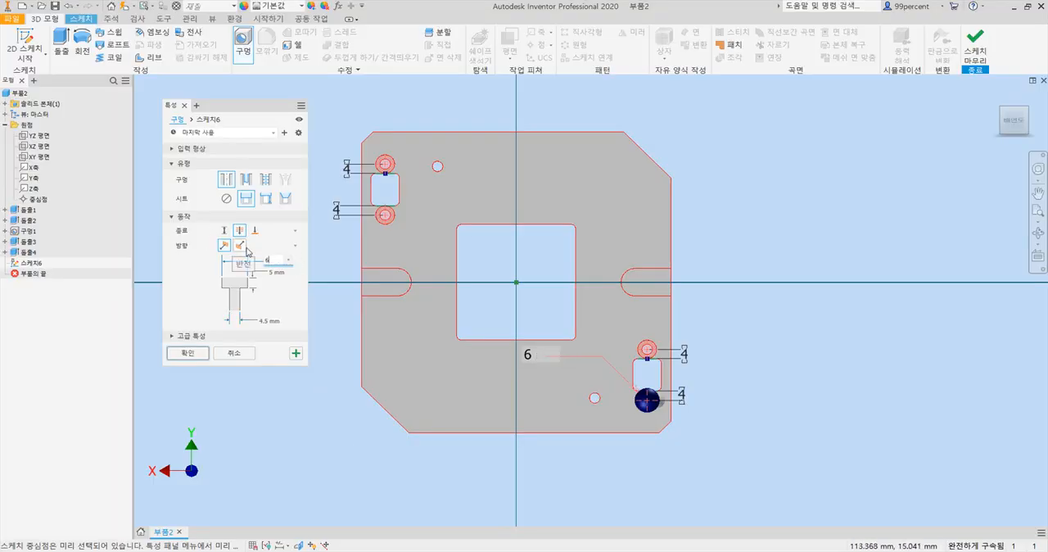
click(271, 272)
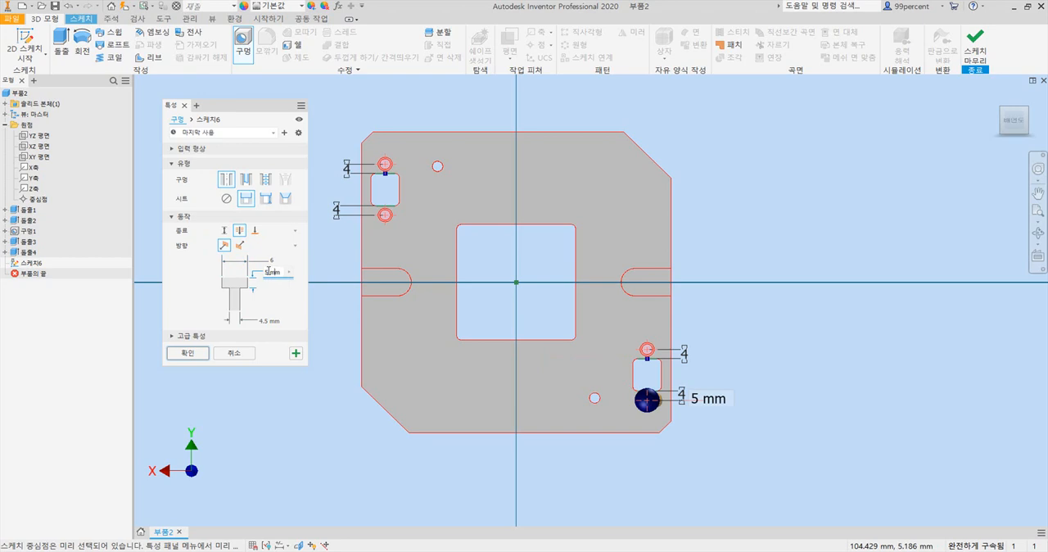
text(4)
click(265, 320)
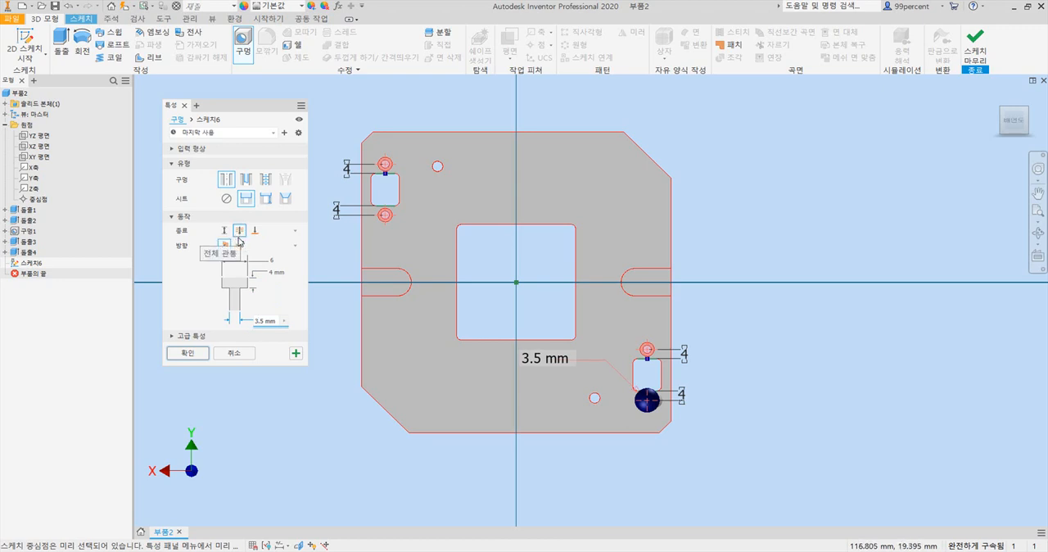
click(188, 353)
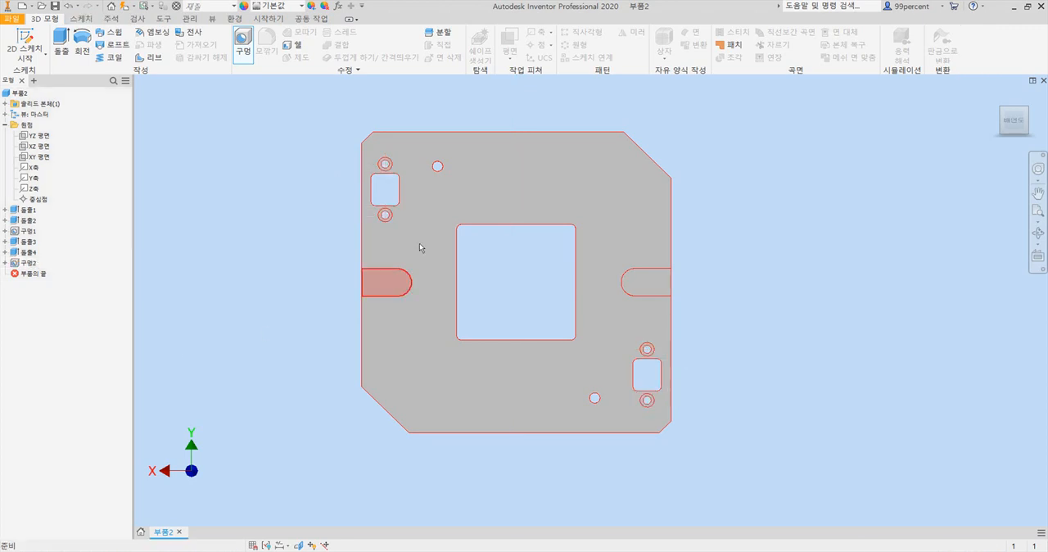
- Inspect the small counterbored holes beside the rectangular opening on the plate's back face
scroll(404, 164, down, 3)
key(F4)
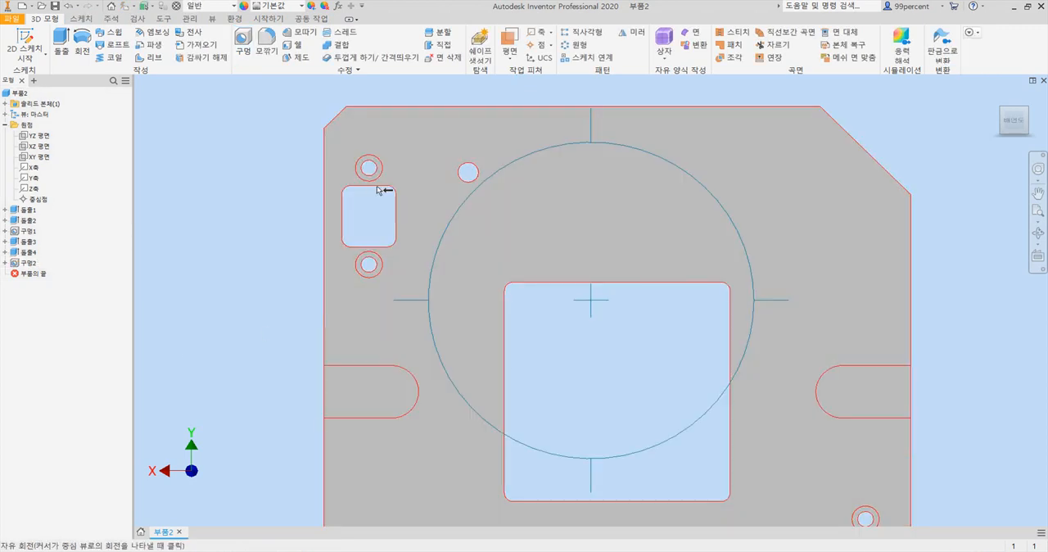
drag(533, 239, 556, 252)
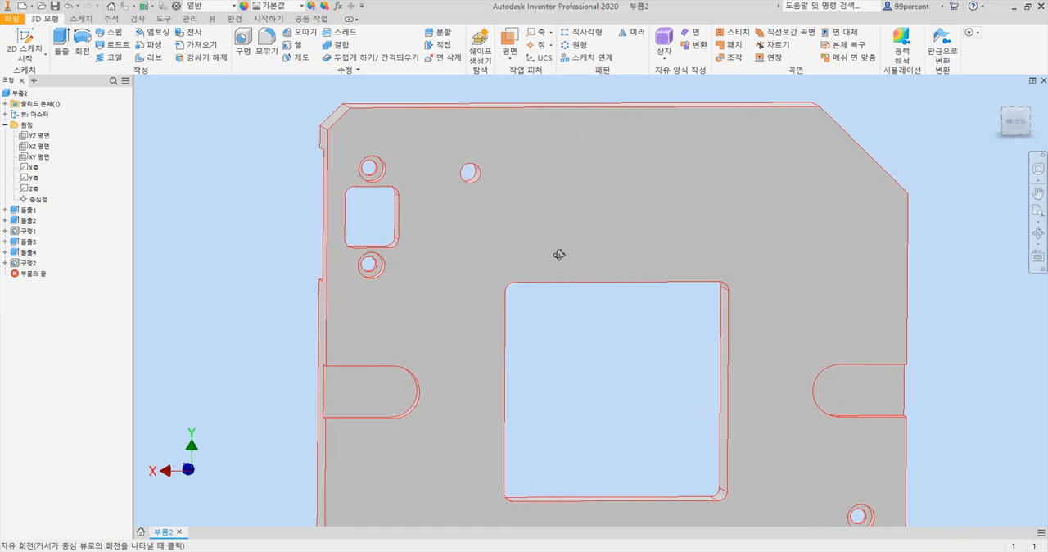
scroll(420, 199, down, 3)
drag(436, 215, 516, 253)
key(Escape)
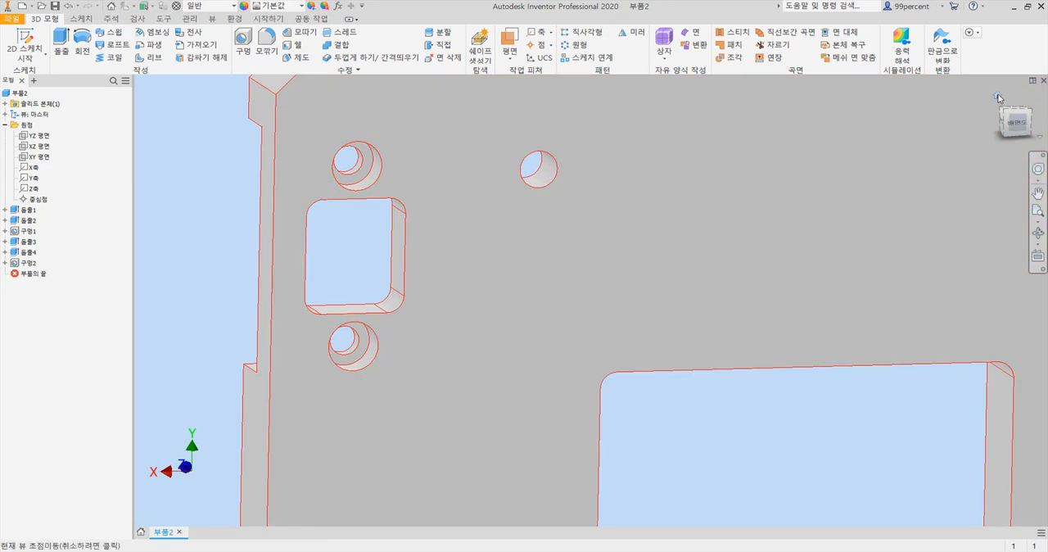
- Examine the small holes inside the front corner pockets from isometric, front and close-up views
click(998, 98)
scroll(691, 350, down, 5)
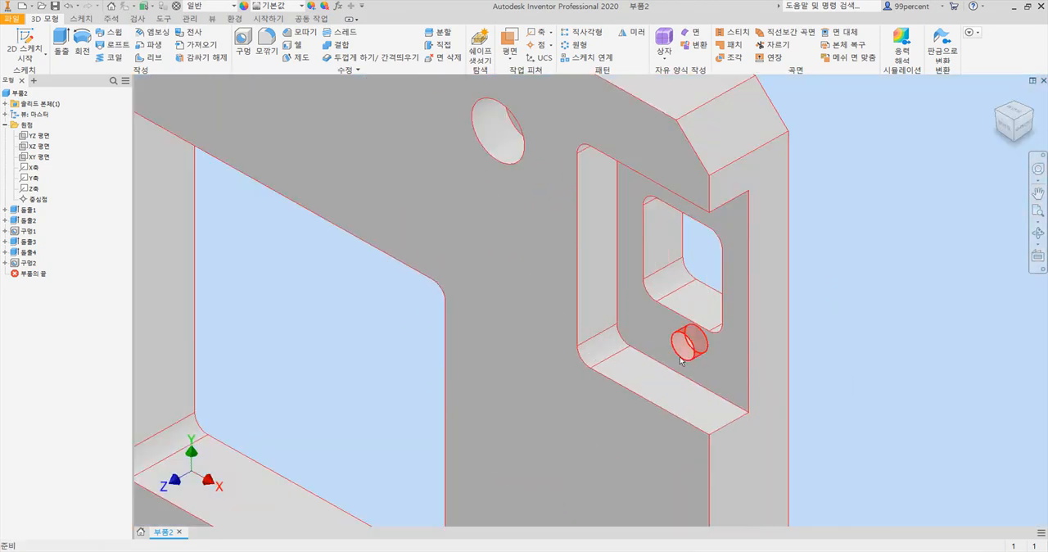
click(1010, 99)
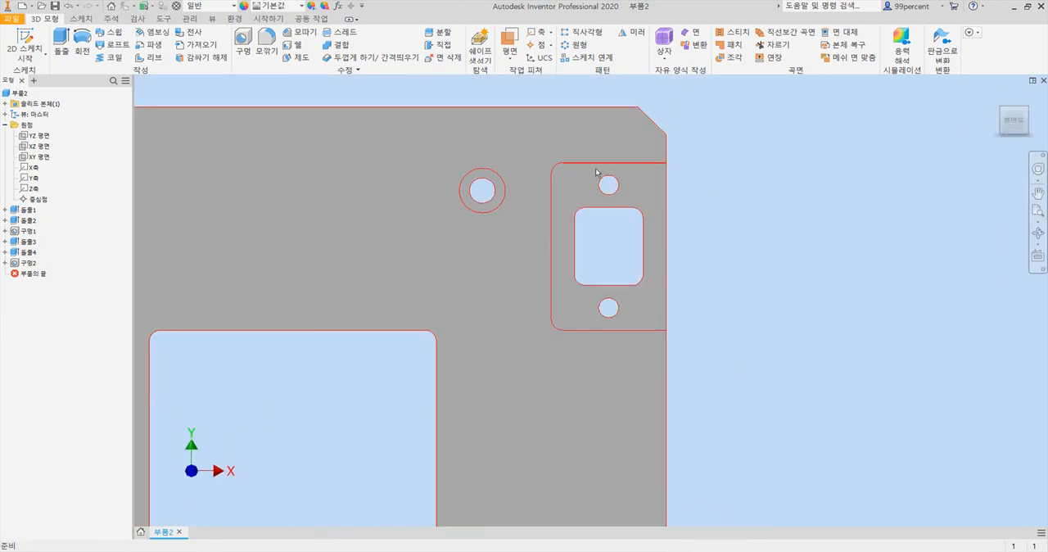
click(997, 96)
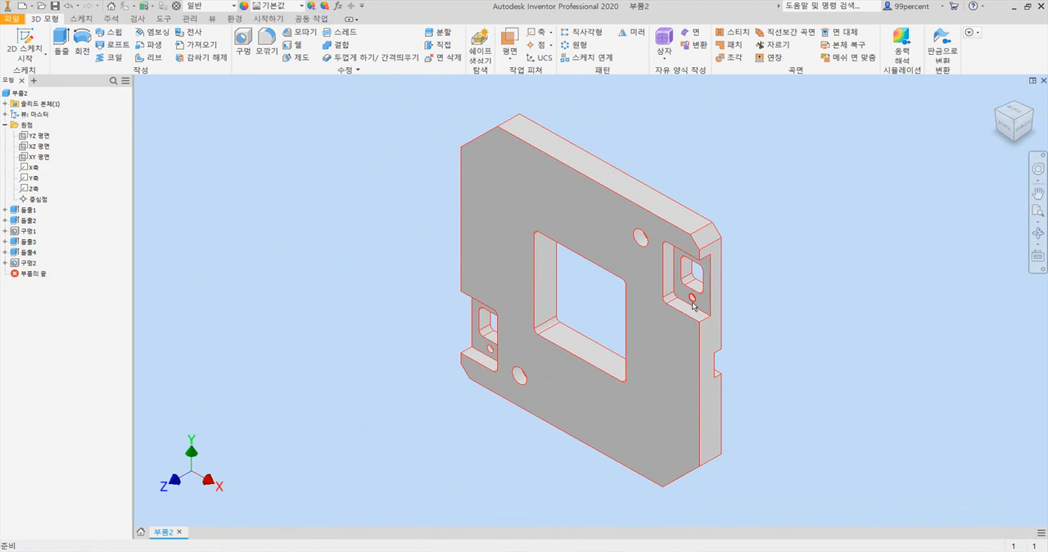
shift+middle_drag(689, 305, 726, 279)
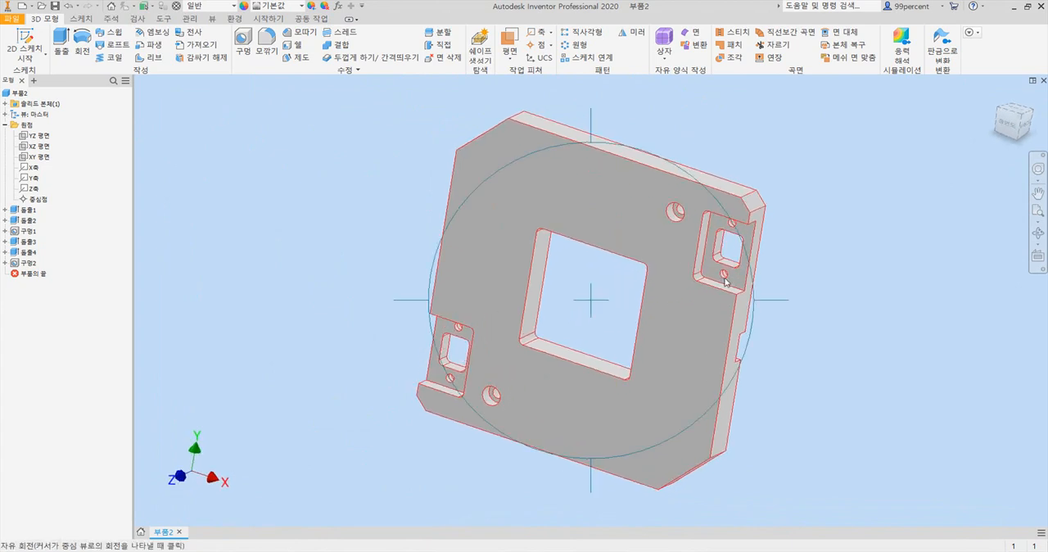
scroll(728, 278, up, 4)
scroll(727, 279, up, 5)
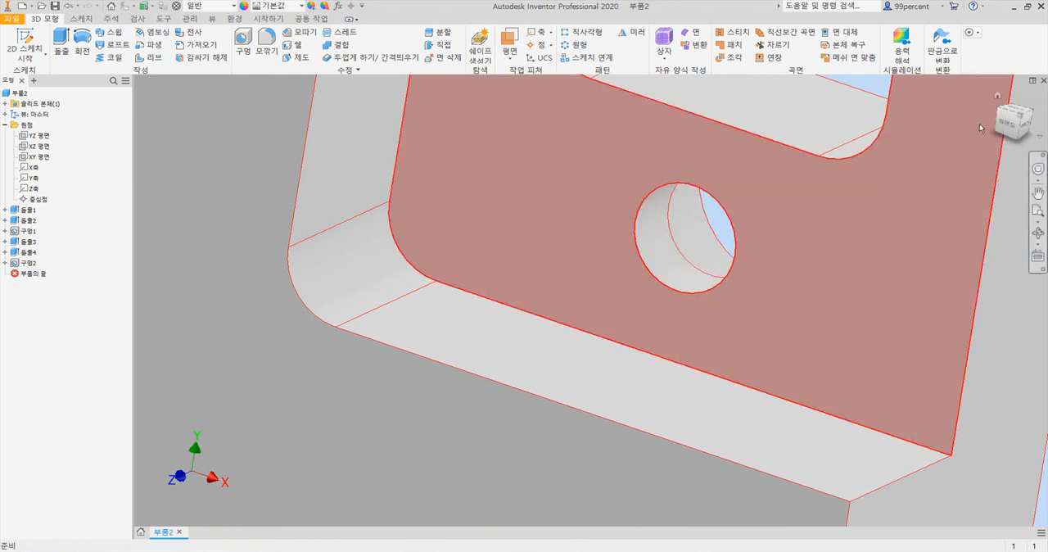
click(998, 97)
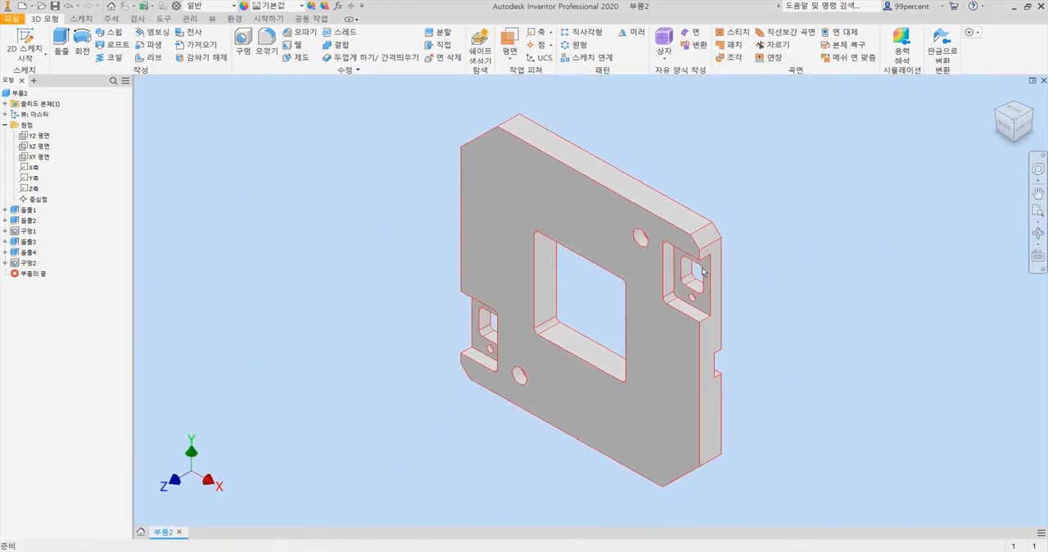
- Show the whole PDF drawing sheet to compare it with the finished plate, and return to the Inventor model
click(559, 551)
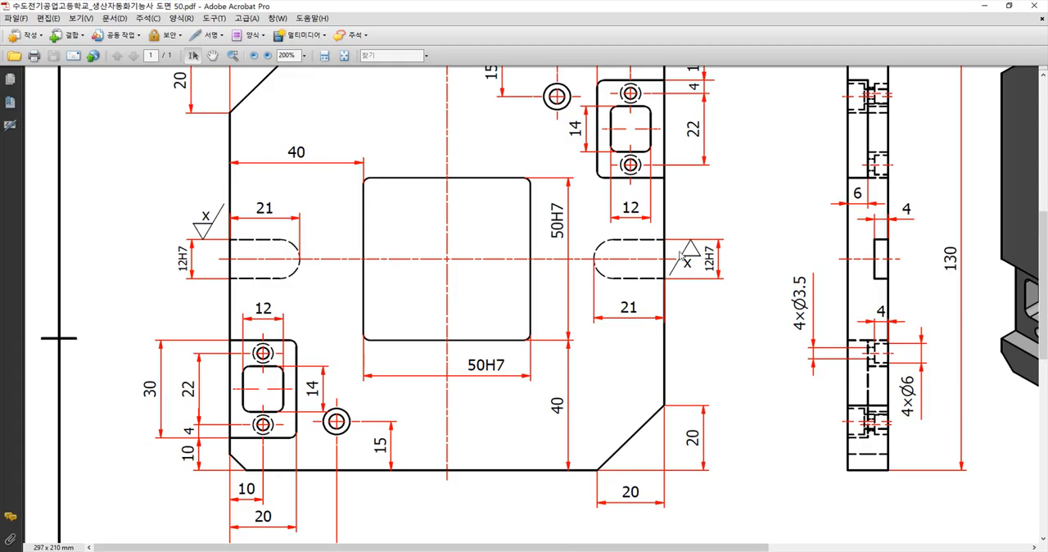
click(255, 56)
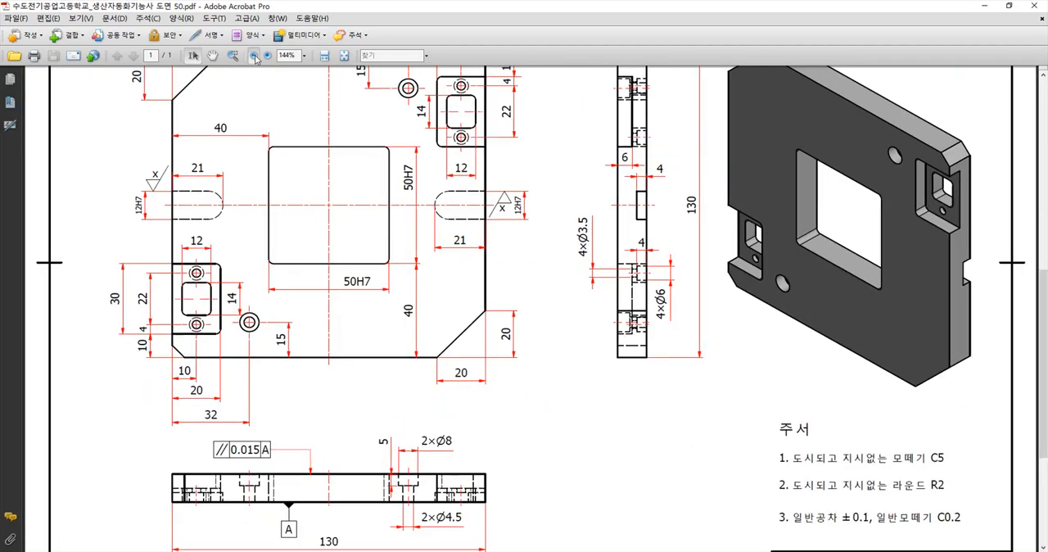
click(255, 55)
click(255, 55)
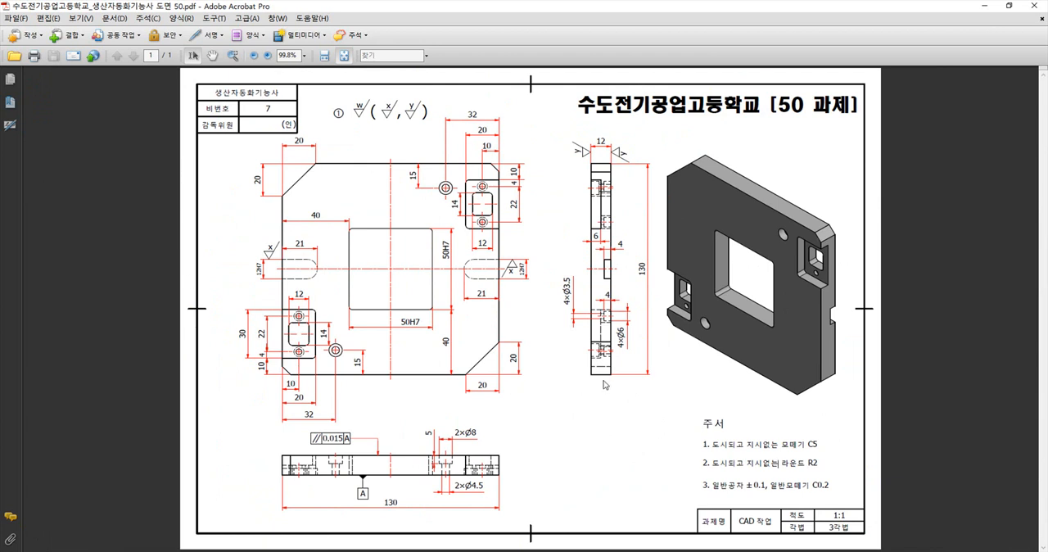
click(455, 551)
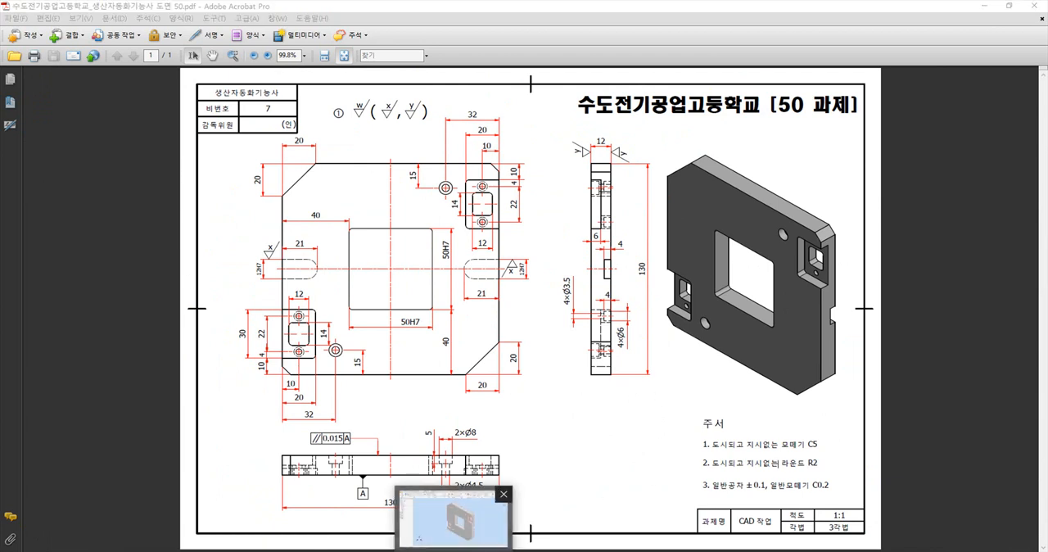
click(453, 515)
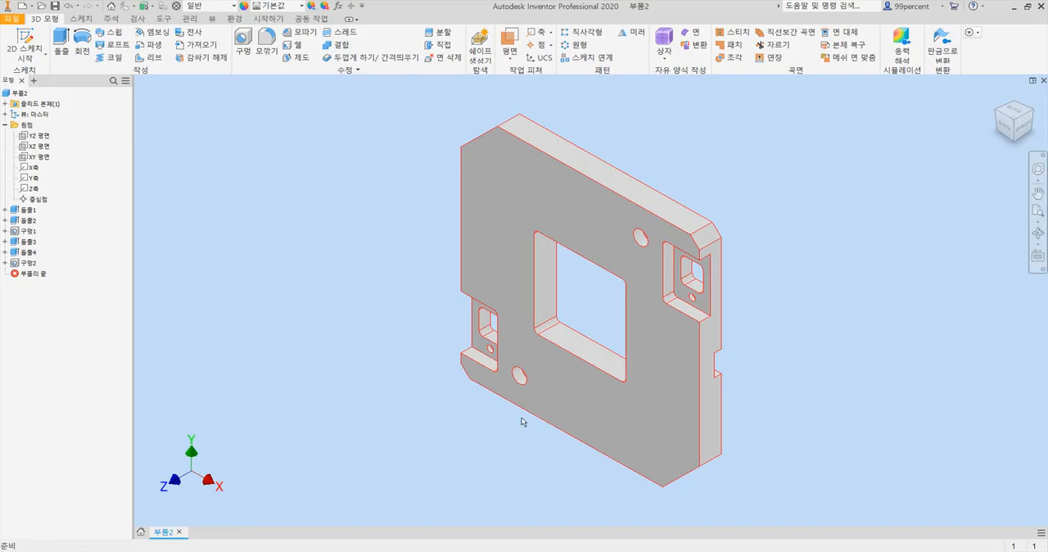
- Save the part as 50과제_3D 부품 in Inventor part format (.ipt), replacing the existing file
click(10, 18)
click(36, 133)
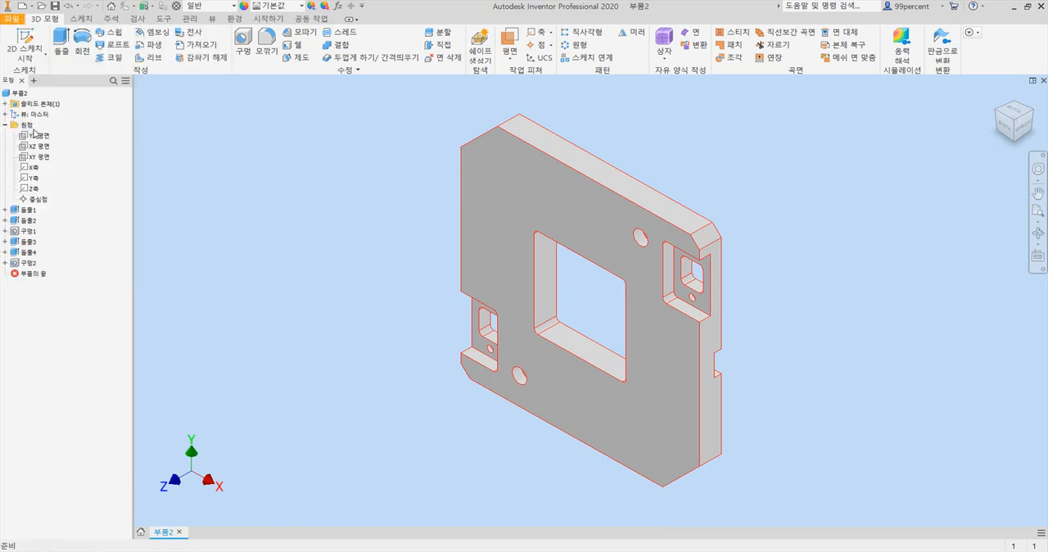
click(491, 258)
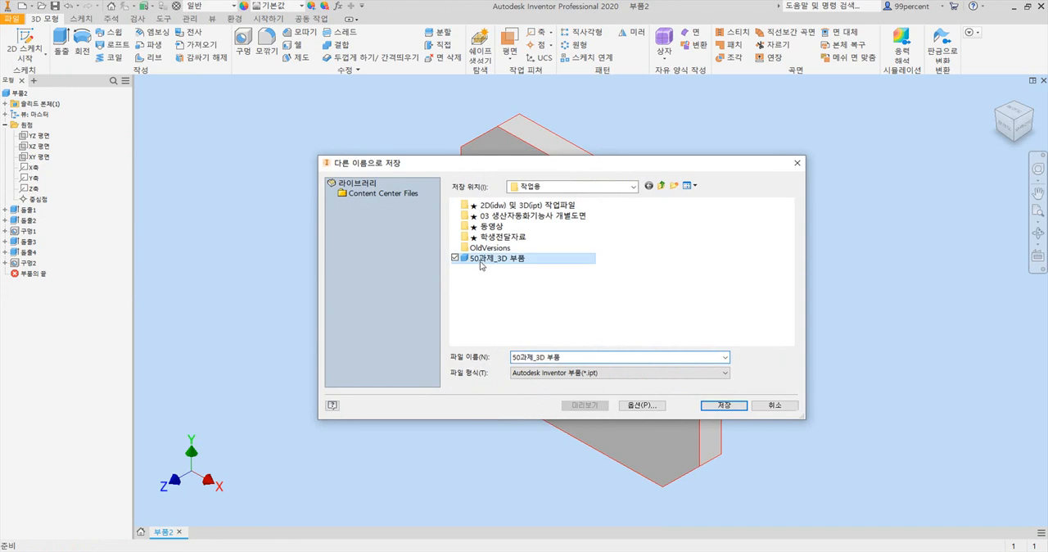
click(724, 405)
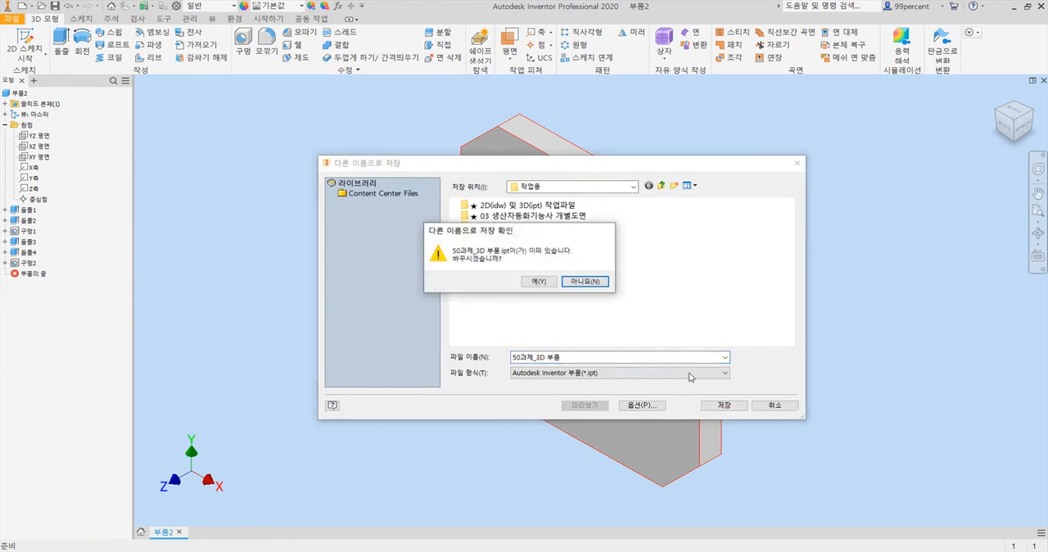
click(539, 283)
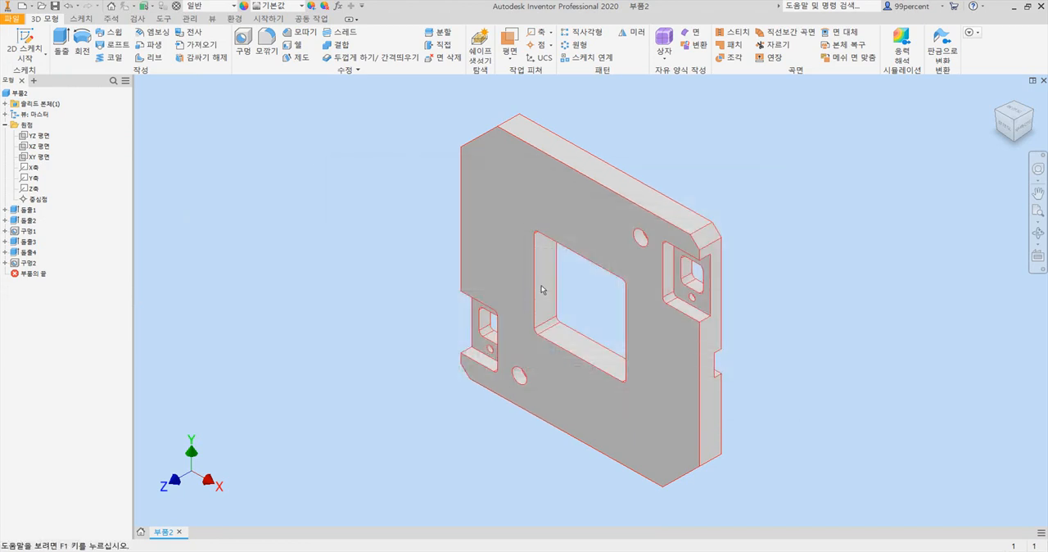